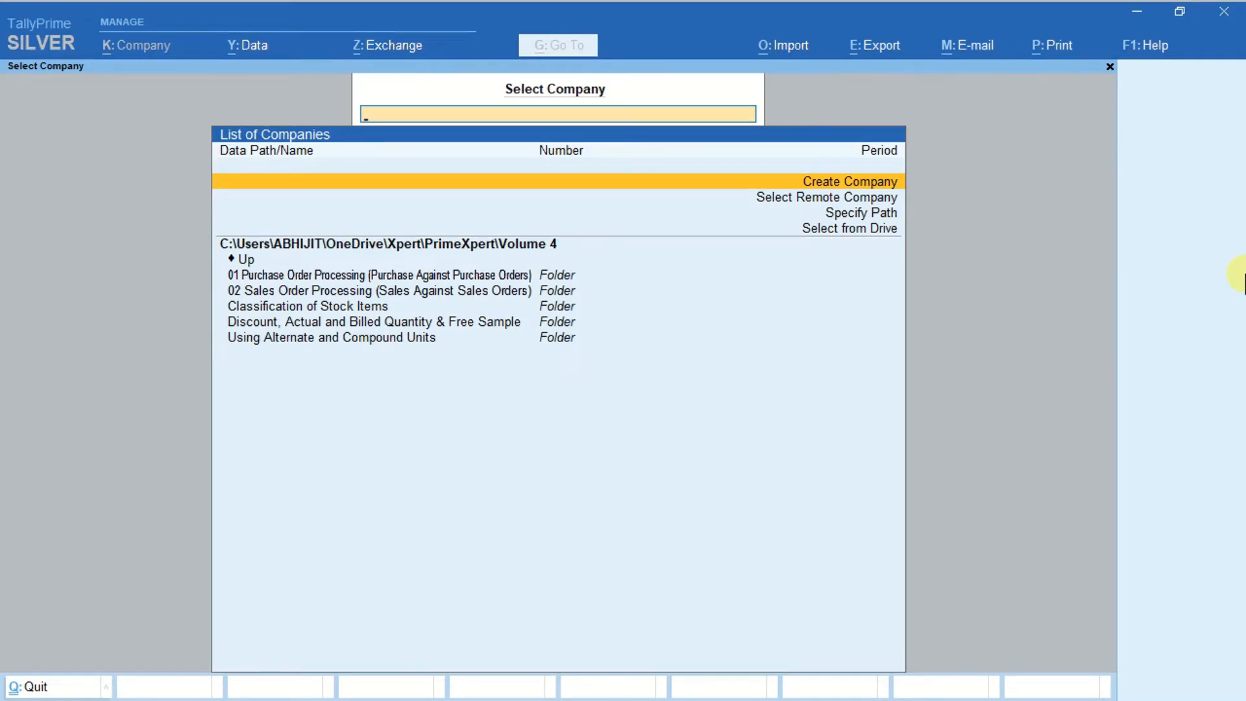
Create a company named Great Sports, keeping the default data path, financial year and base currency.
key("Return")
type("Great Sports")
key("ctrl+a")
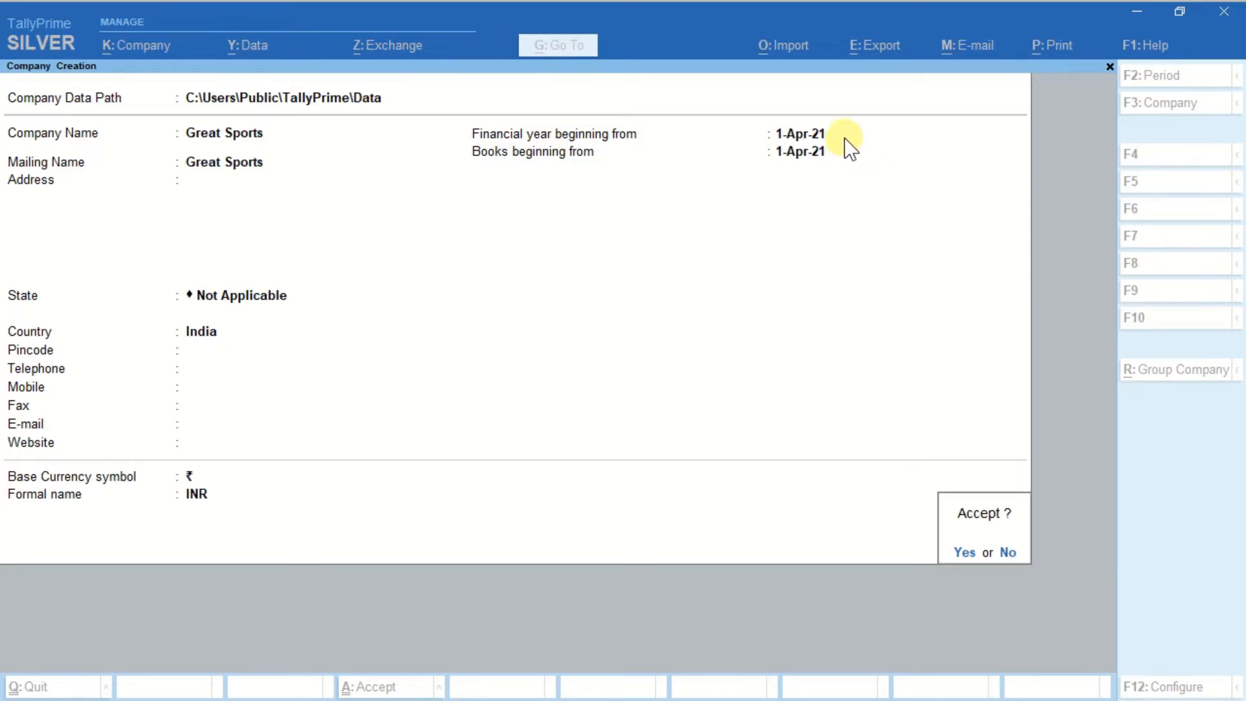
left_click(969, 562)
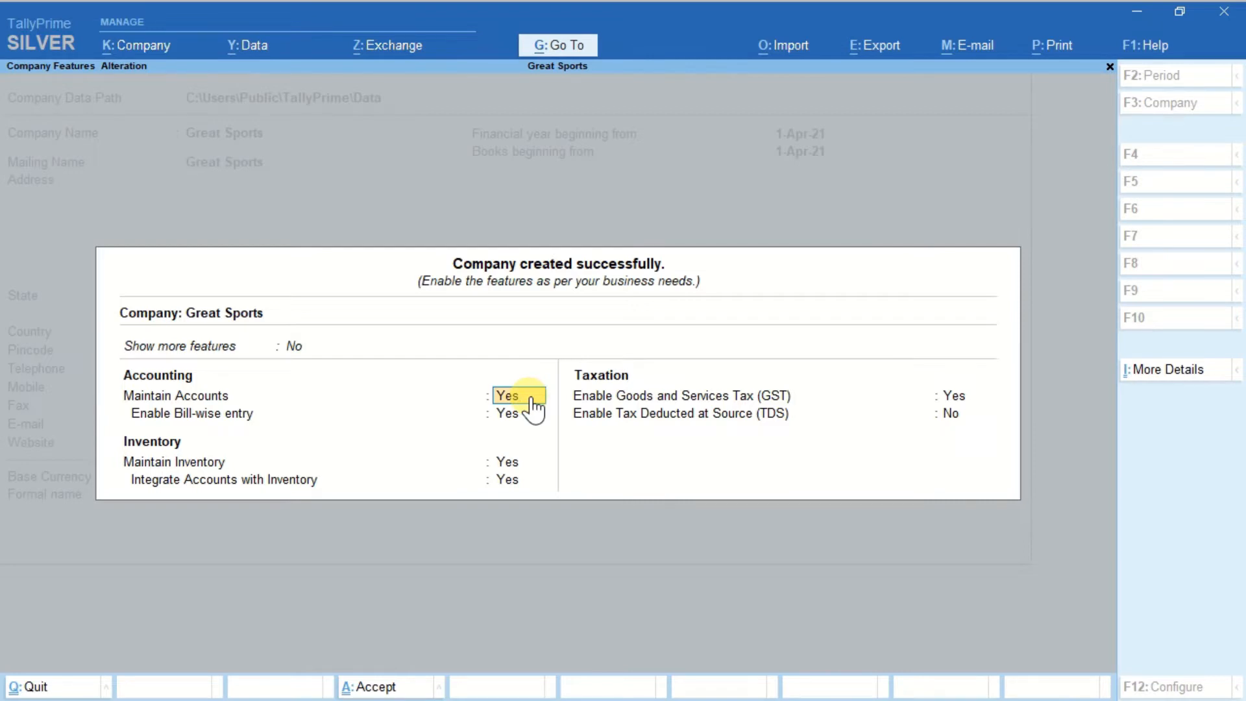
Set Show more features to Yes for the Great Sports company.
key("BackSpace")
key("Up")
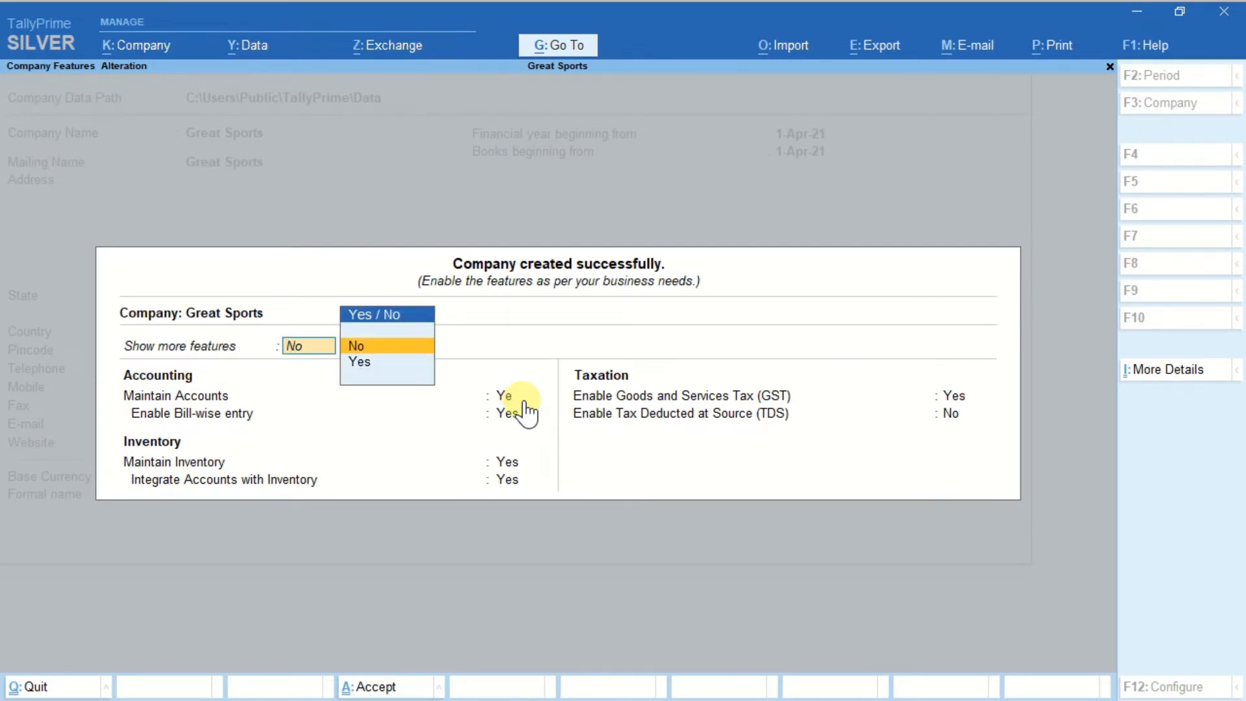
key("Down")
key("Return")
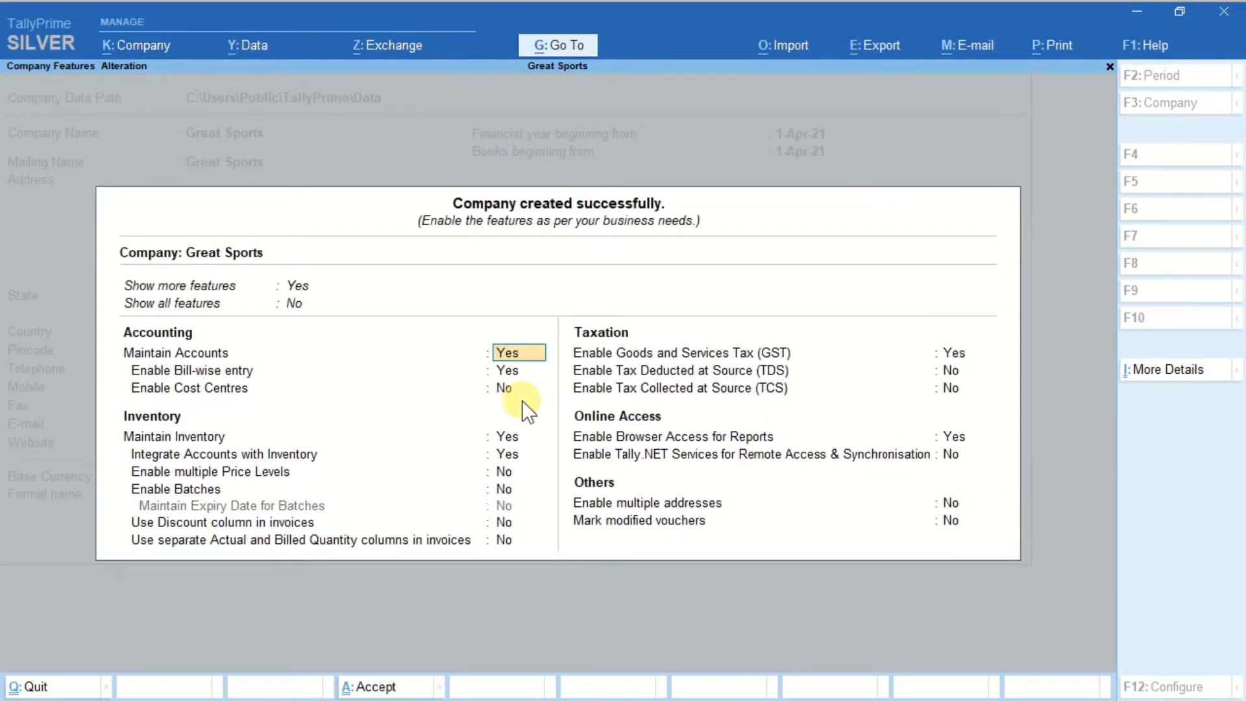
Enable the Discount column and the separate Actual and Billed Quantity columns in invoices.
key("Return")
key("Return")
key("Return")
key("Return")
key("Return")
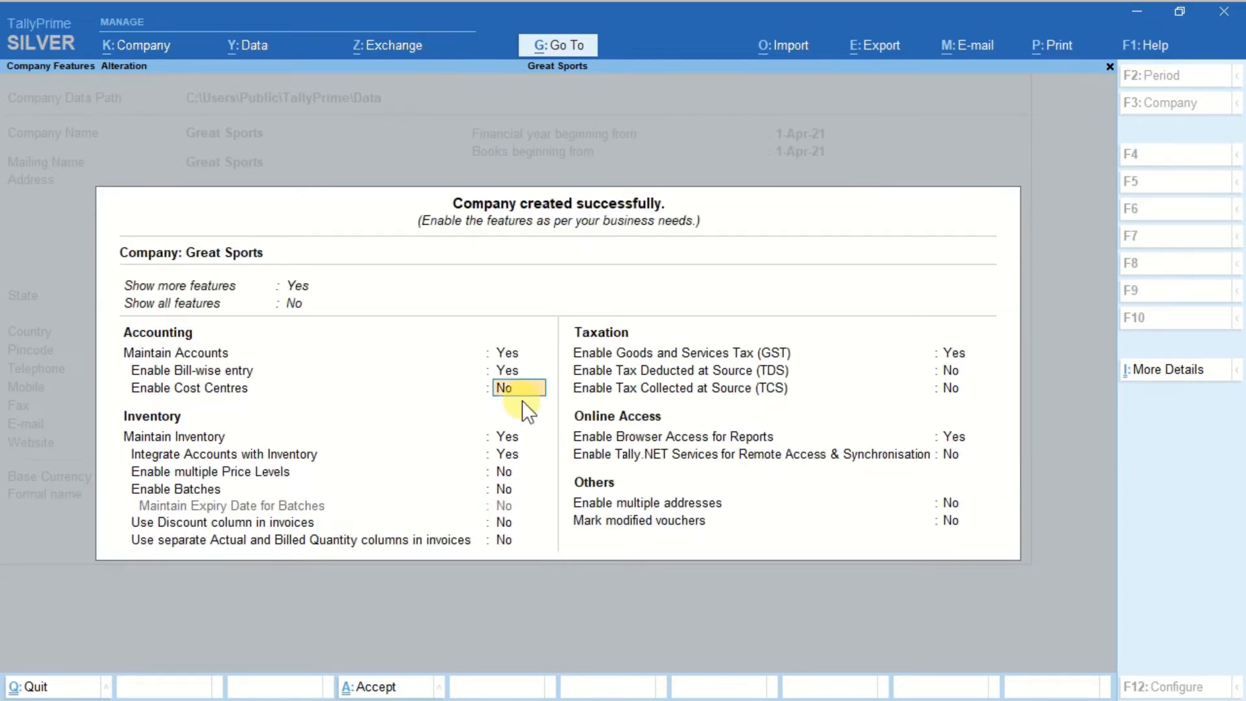
key("Return")
key("Return")
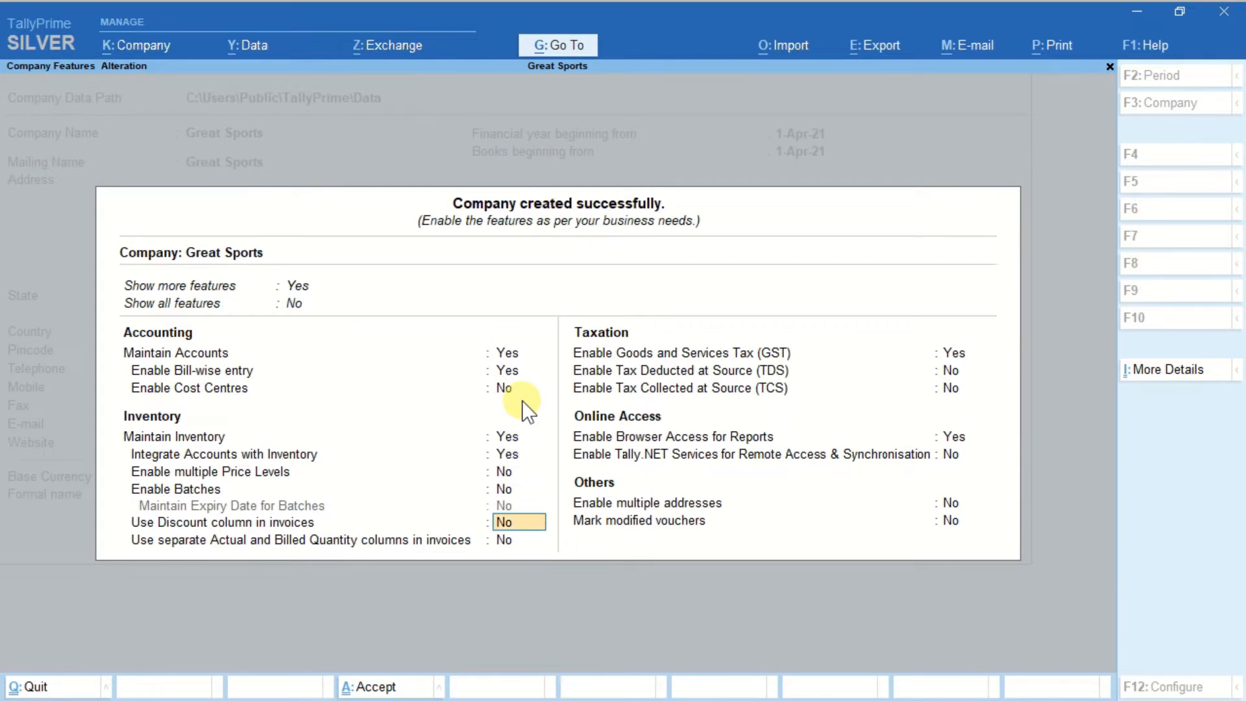
type("yes")
key("Return")
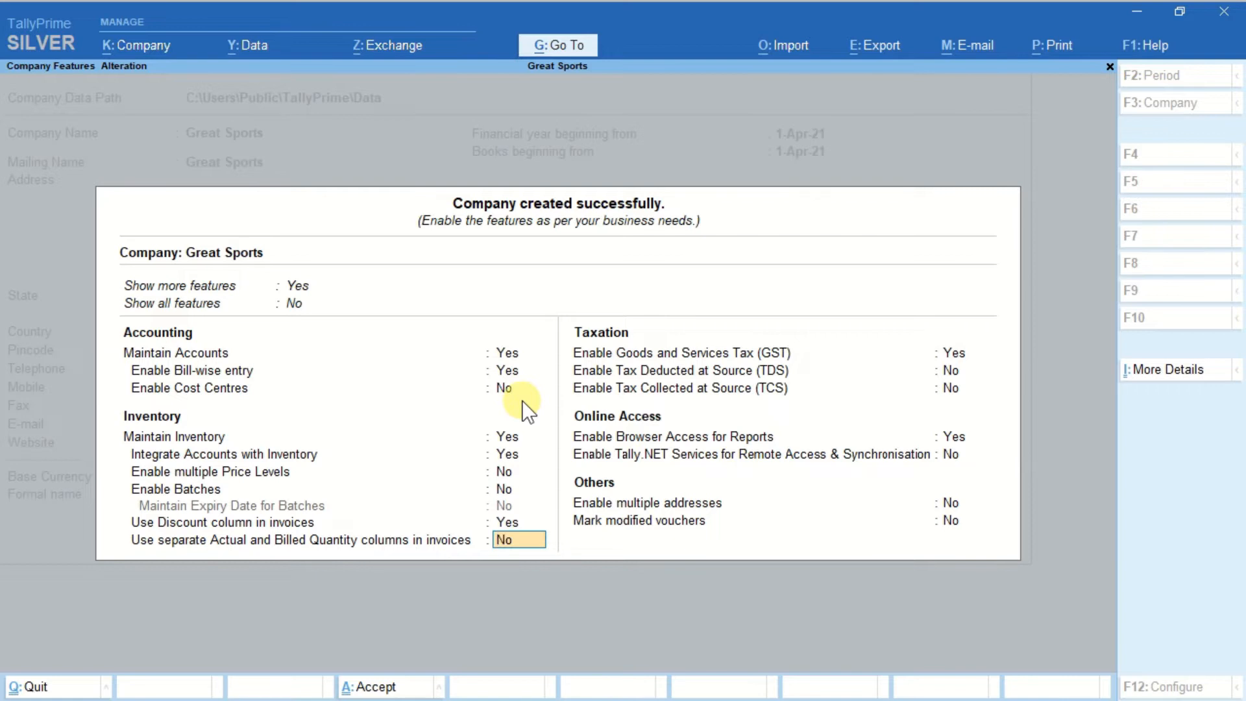
type("Yes")
key("Return")
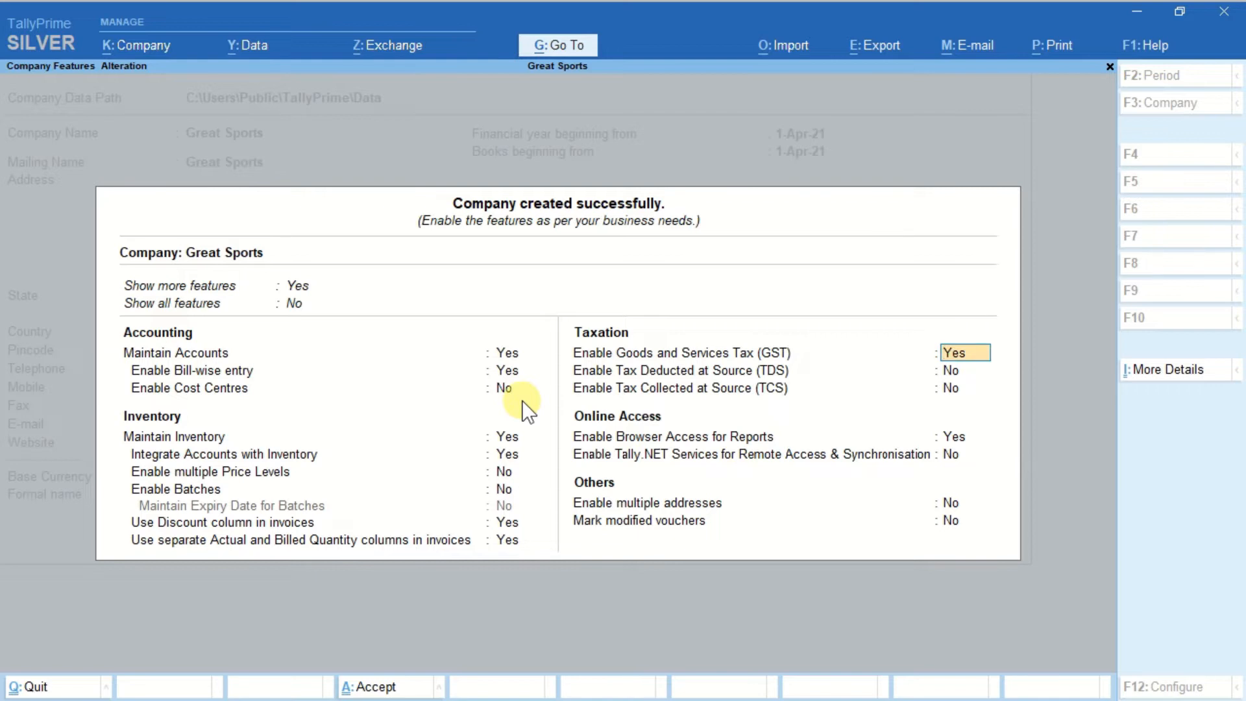
Set Enable Goods and Services Tax (GST) to No and save the company features.
type("No")
key("Return")
key("Return")
key("Return")
key("Return")
key("Return")
key("Return")
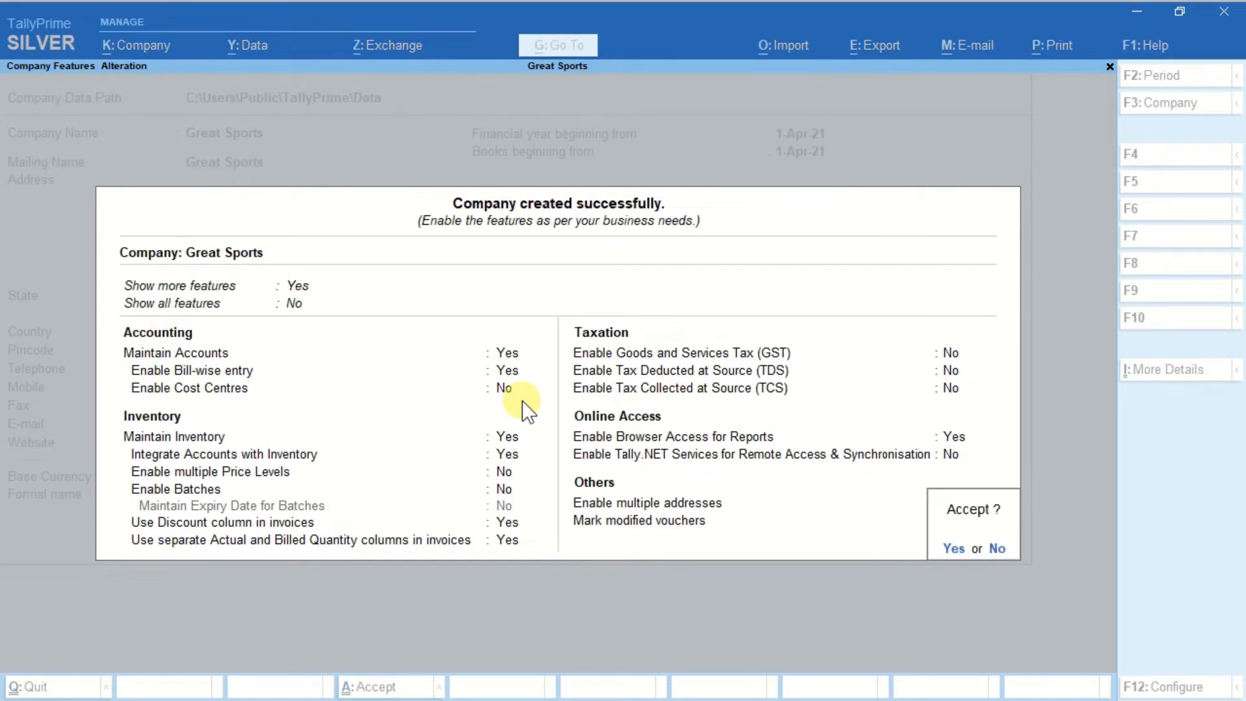
key("Return")
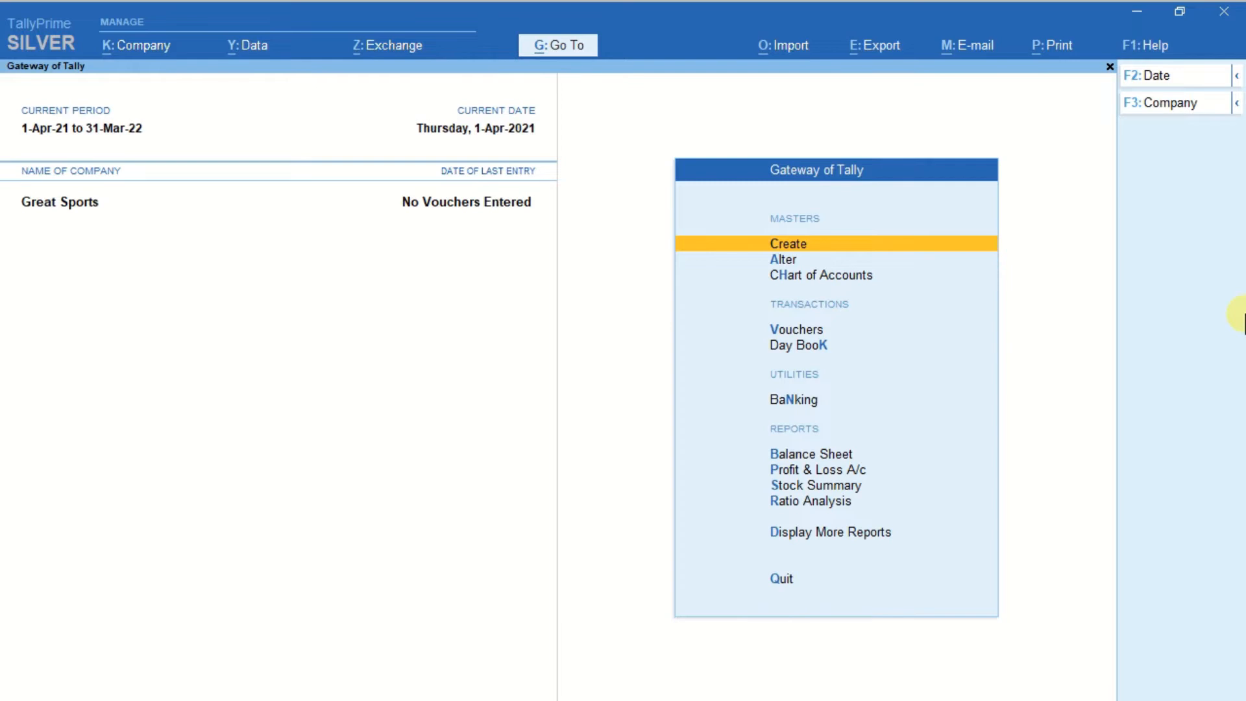
Create a ledger named Purchase A/c under Purchase Accounts, with Type of Ledger set to Not Applicable.
key("Return")
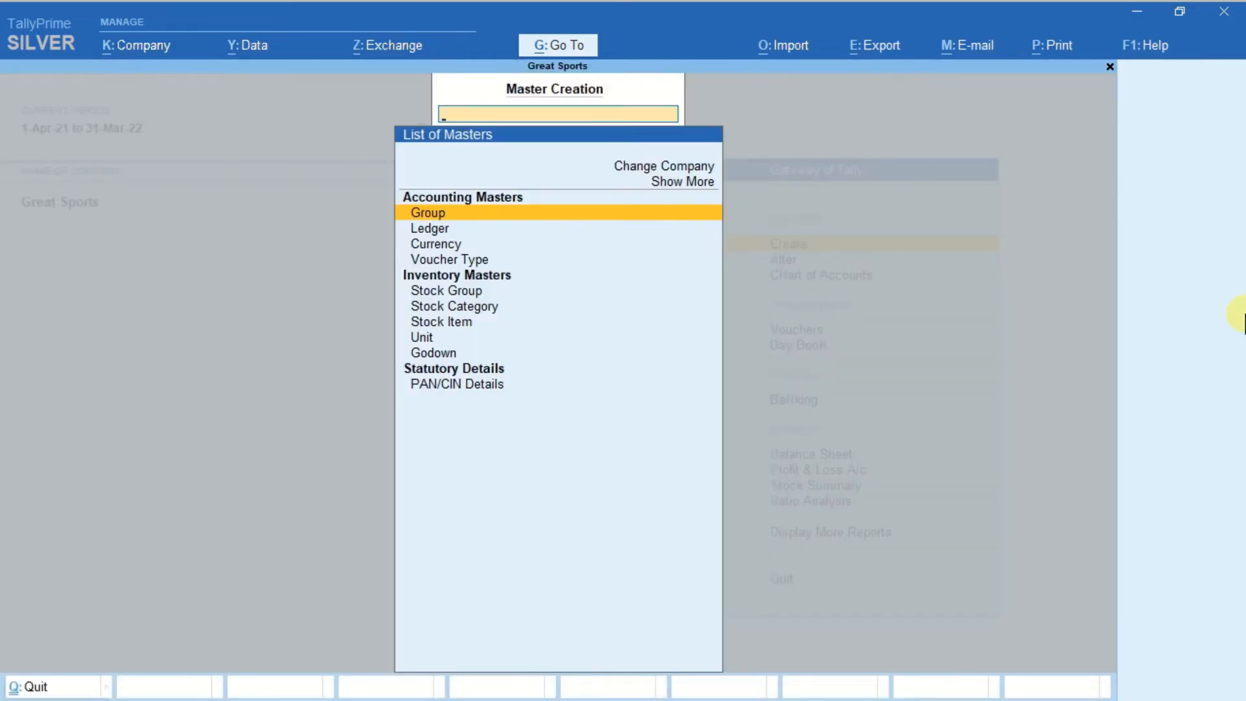
key("Down")
key("Return")
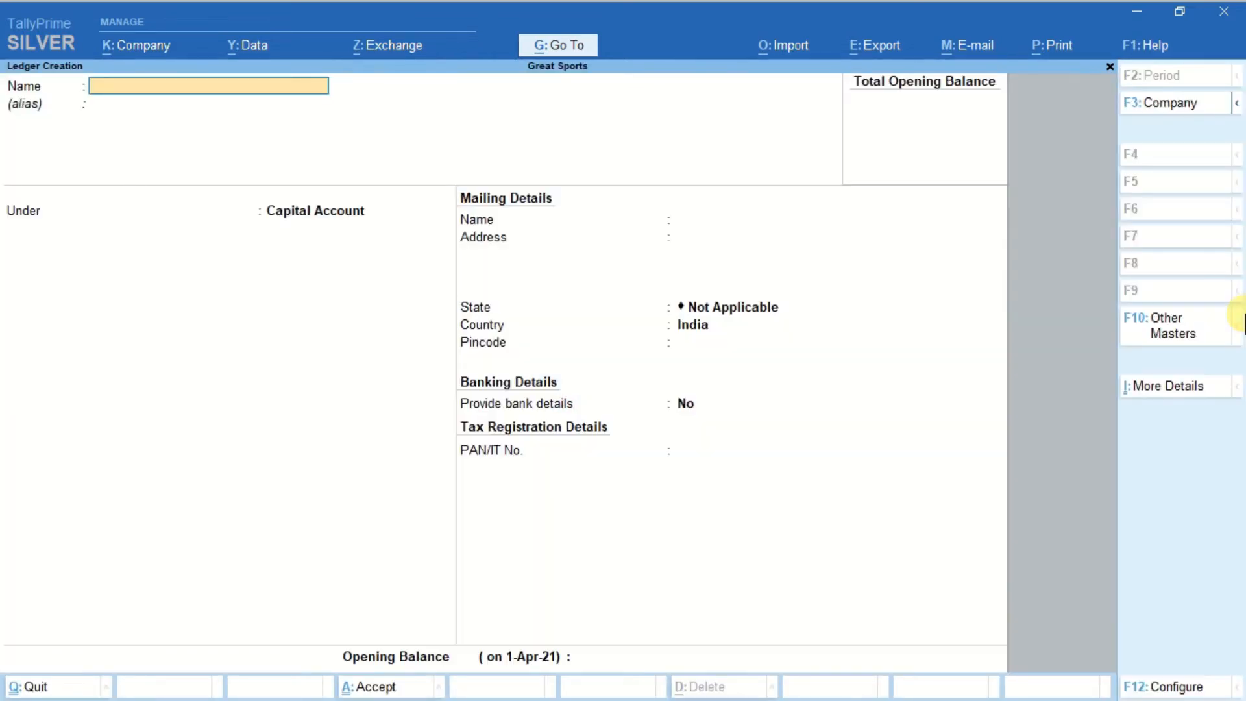
type("Purchase A/c")
key("Return")
type("Pu")
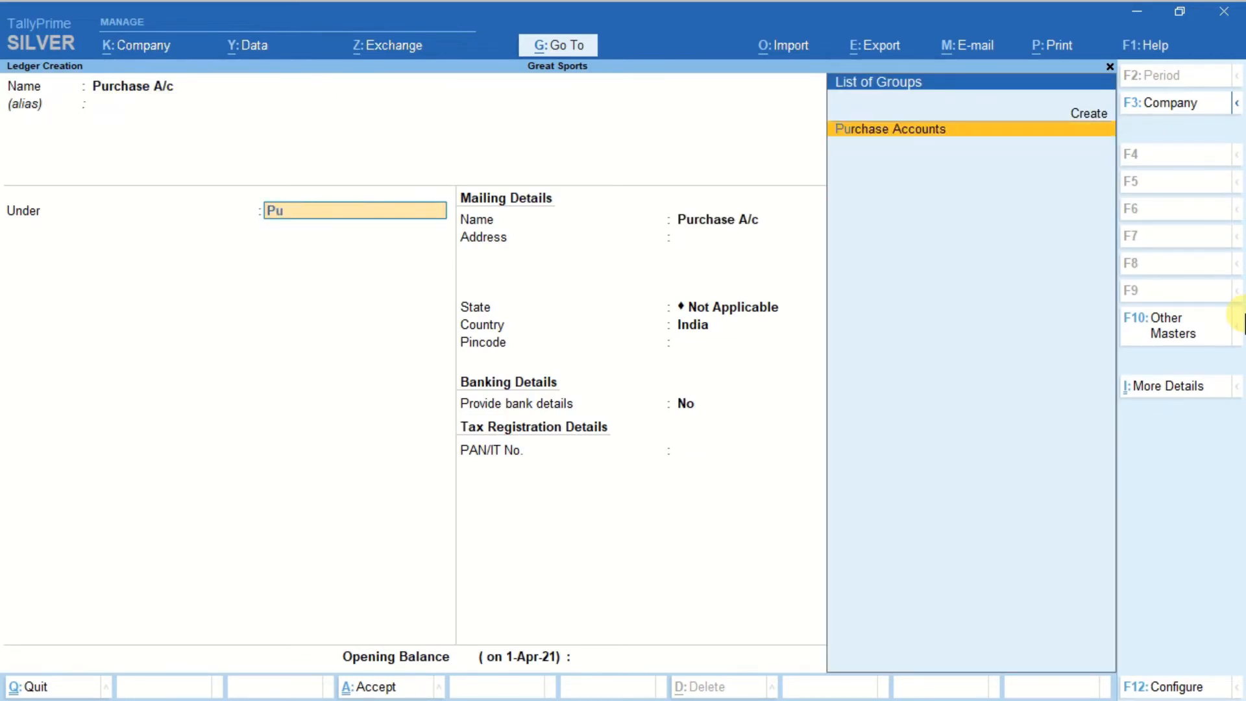
key("Return")
key("Return")
key("Return")
key("Return")
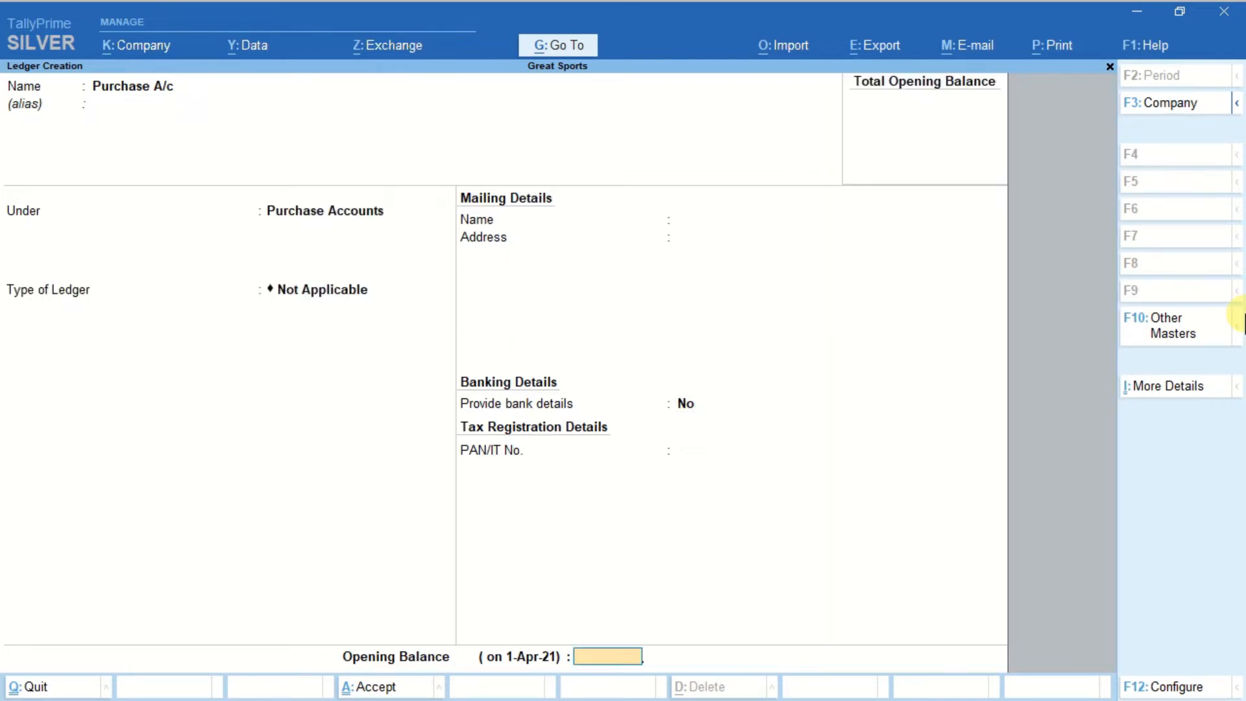
key("Return")
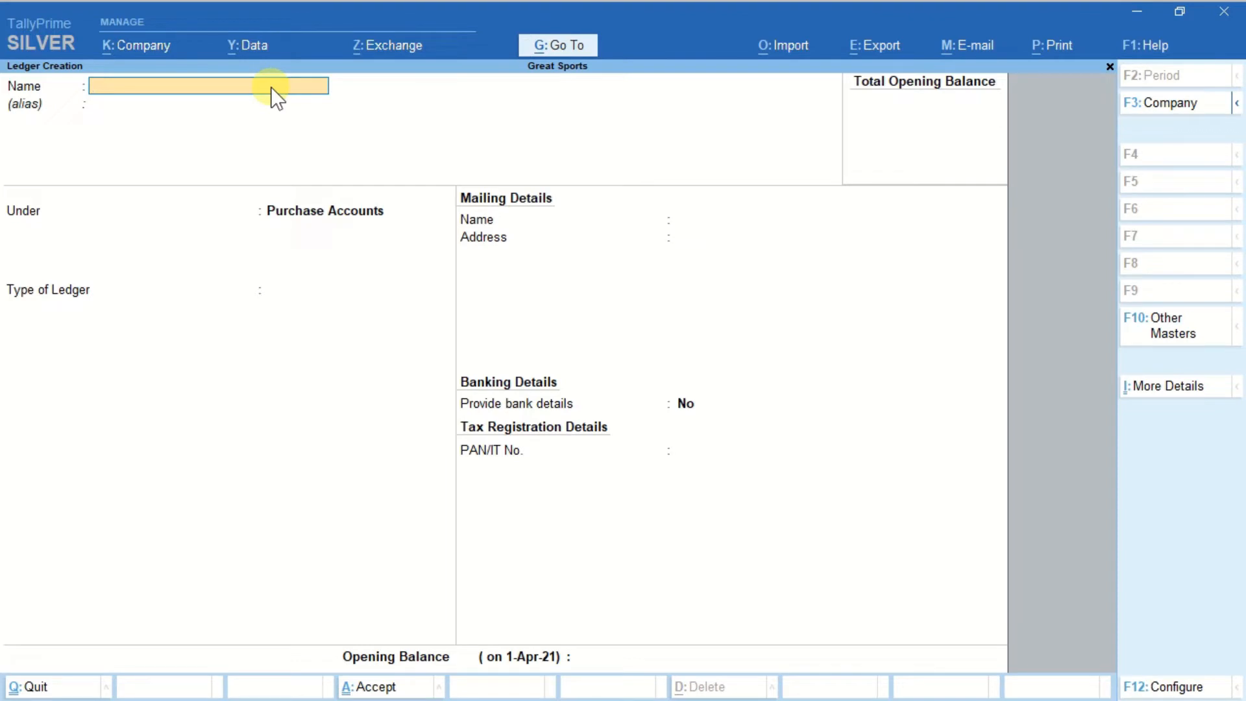
Create a supplier ledger named HATnSHOE Apparels under Sundry Creditors, keeping the default bill-by-bill, mailing and banking details.
type("HATnSHOE Apparels")
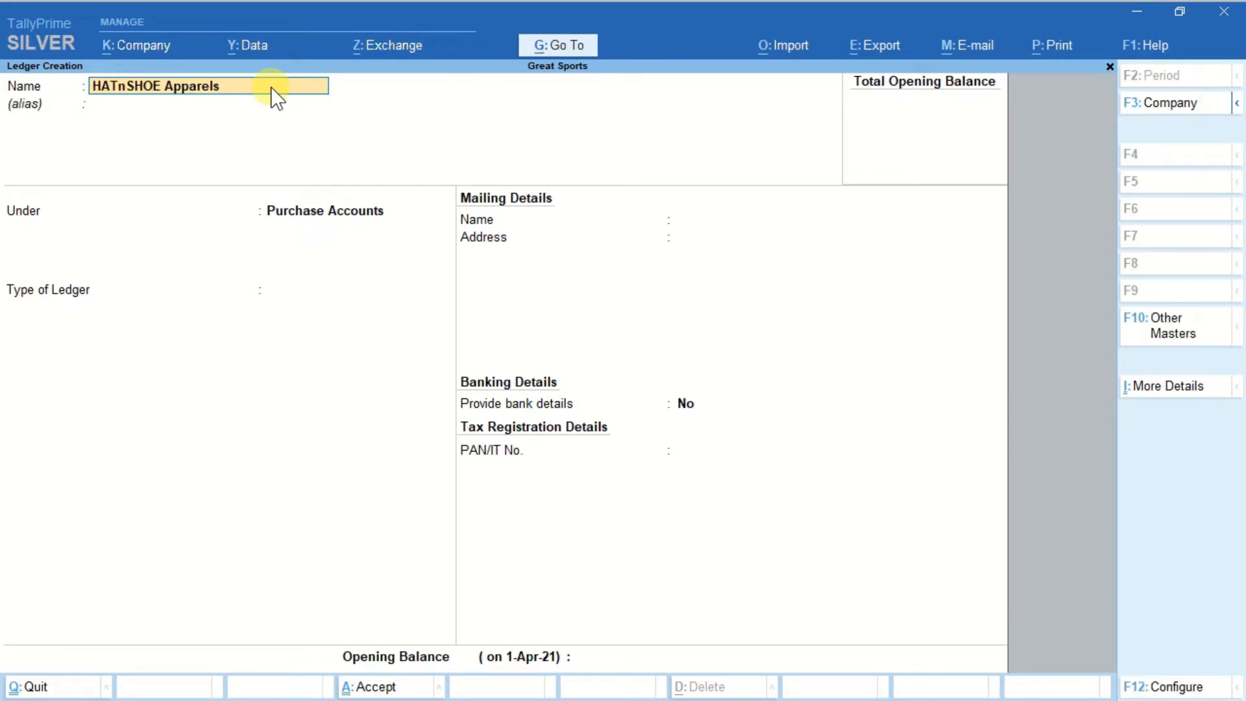
key("Return")
key("Return")
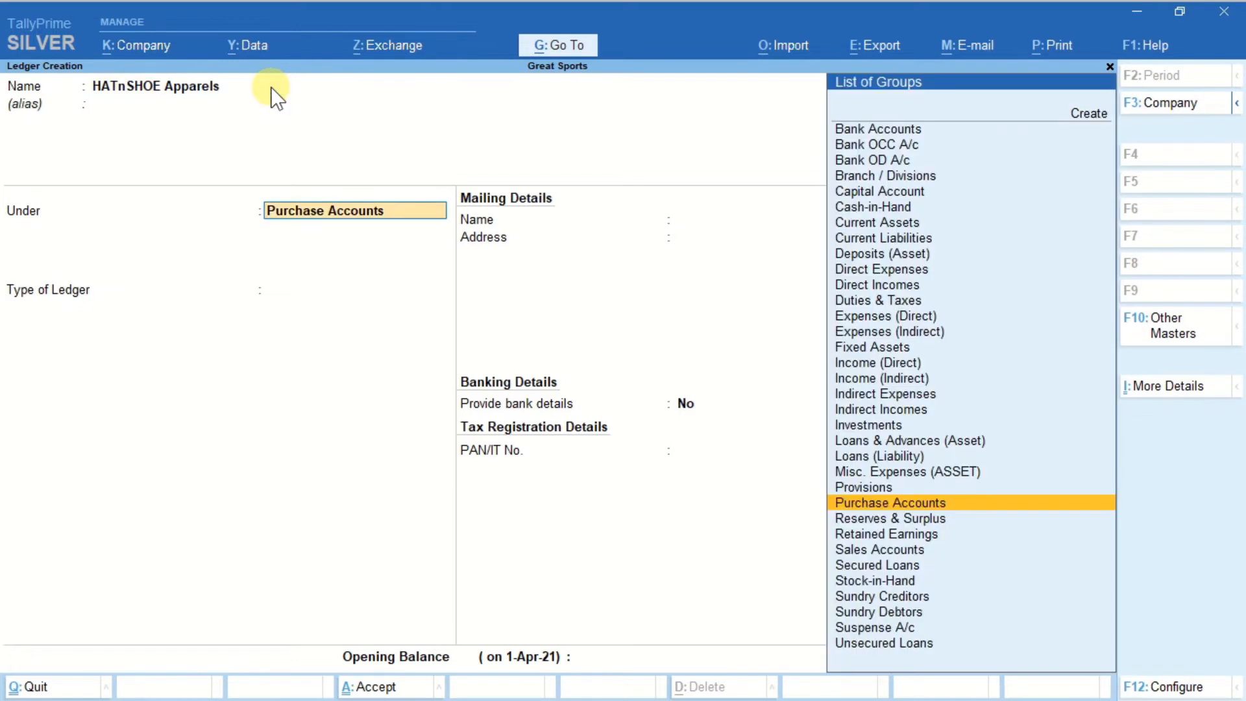
type("Sun")
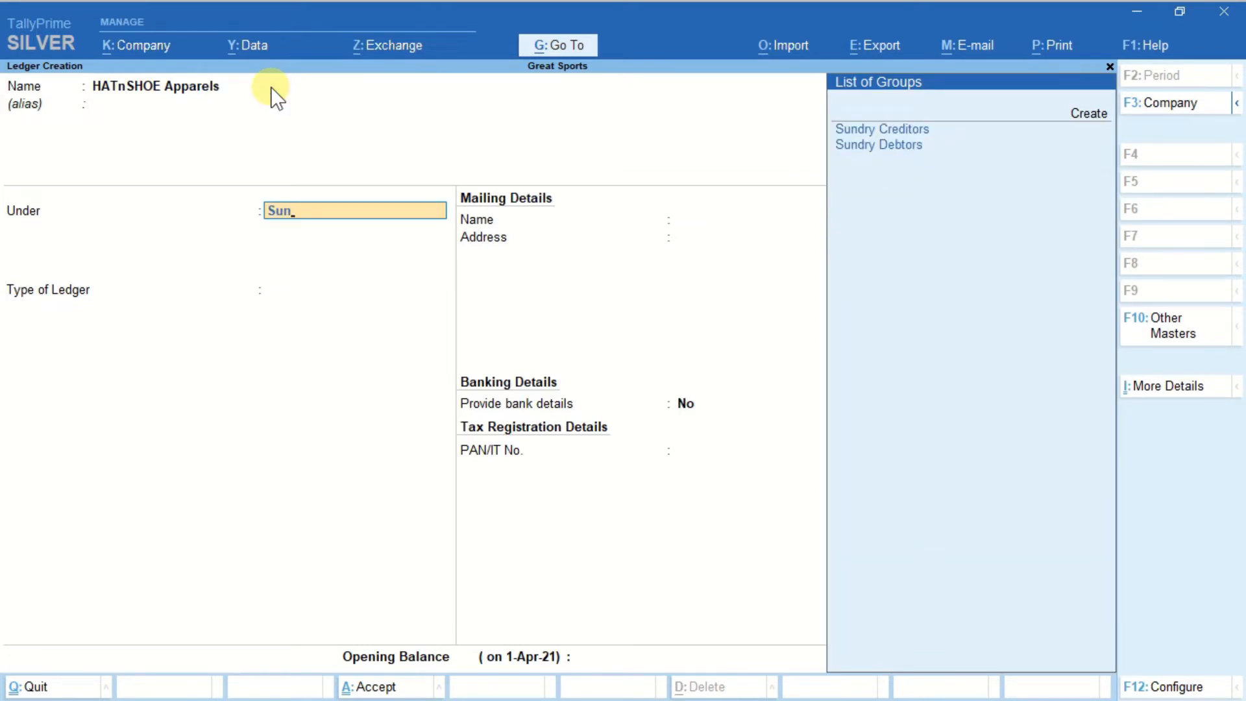
key("Down")
key("Up")
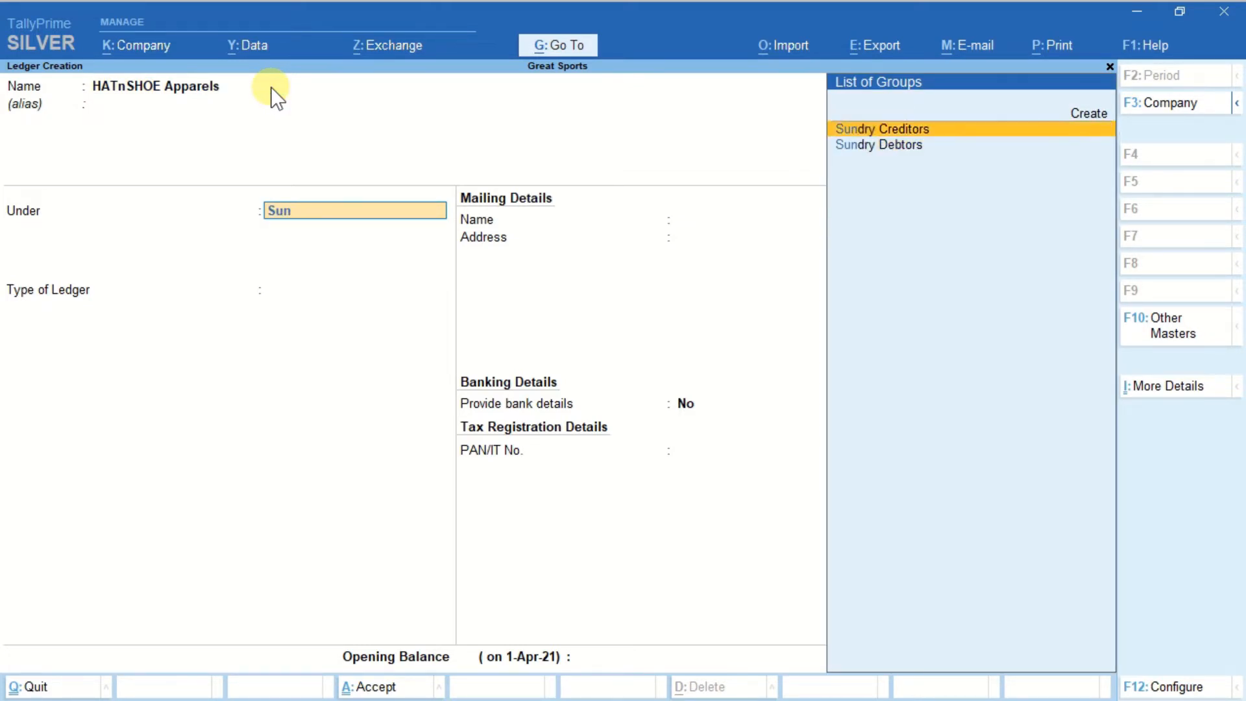
key("Return")
key("Return")
key("Return")
key("Return")
key("Return")
key("Return")
key("Return")
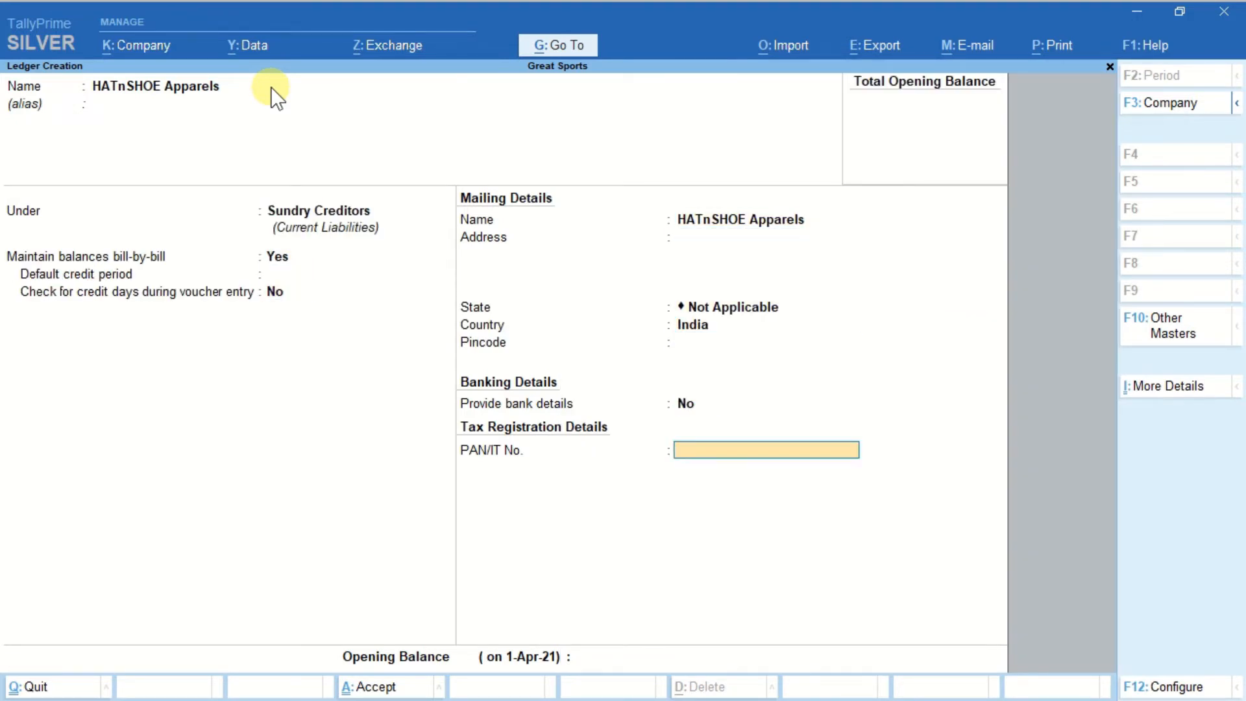
key("Return")
key("Return")
Create a ledger named Sales A/c under Sales Accounts, with Type of Ledger set to Not Applicable.
key("Return")
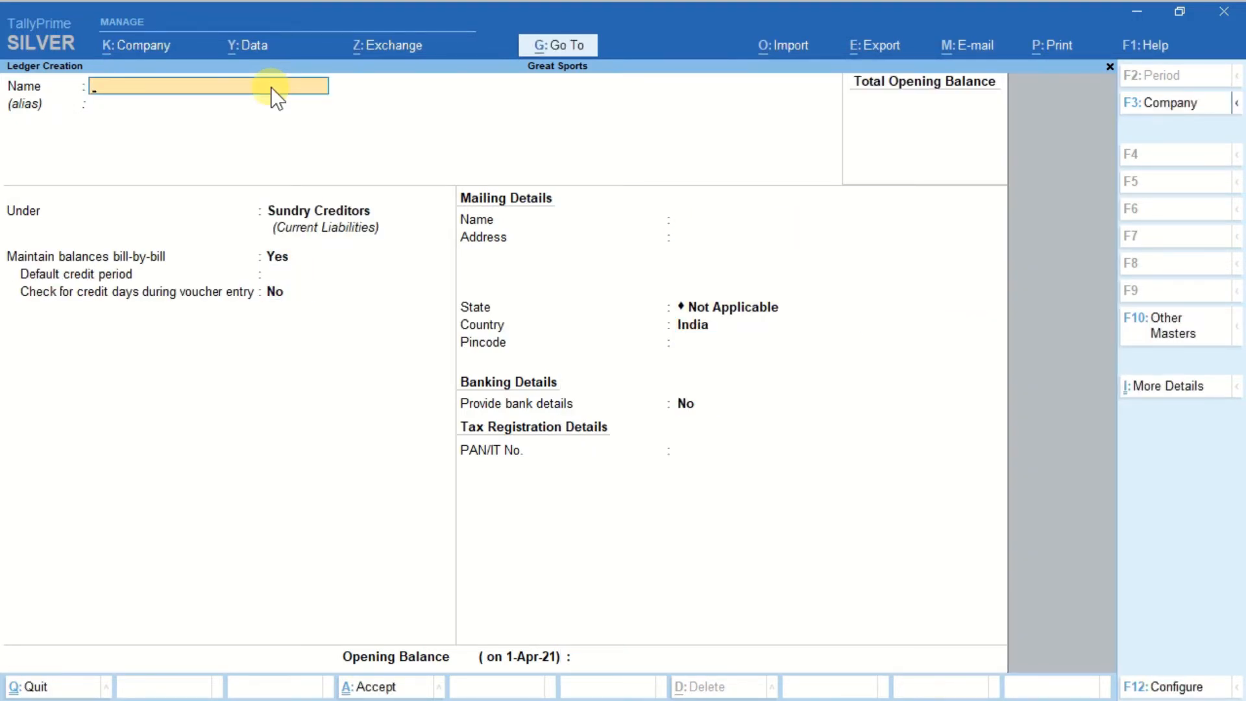
type("Sales A/c")
key("Return")
key("Return")
type("Sa")
key("Return")
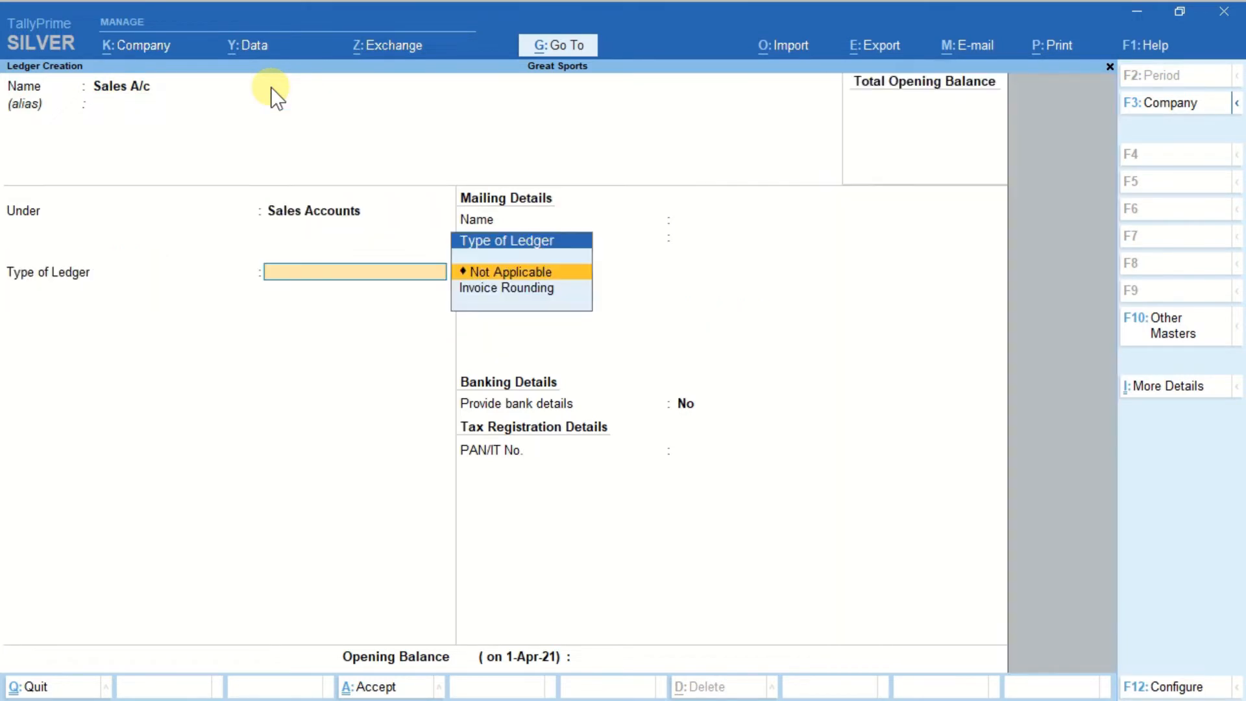
key("Return")
key("Return")
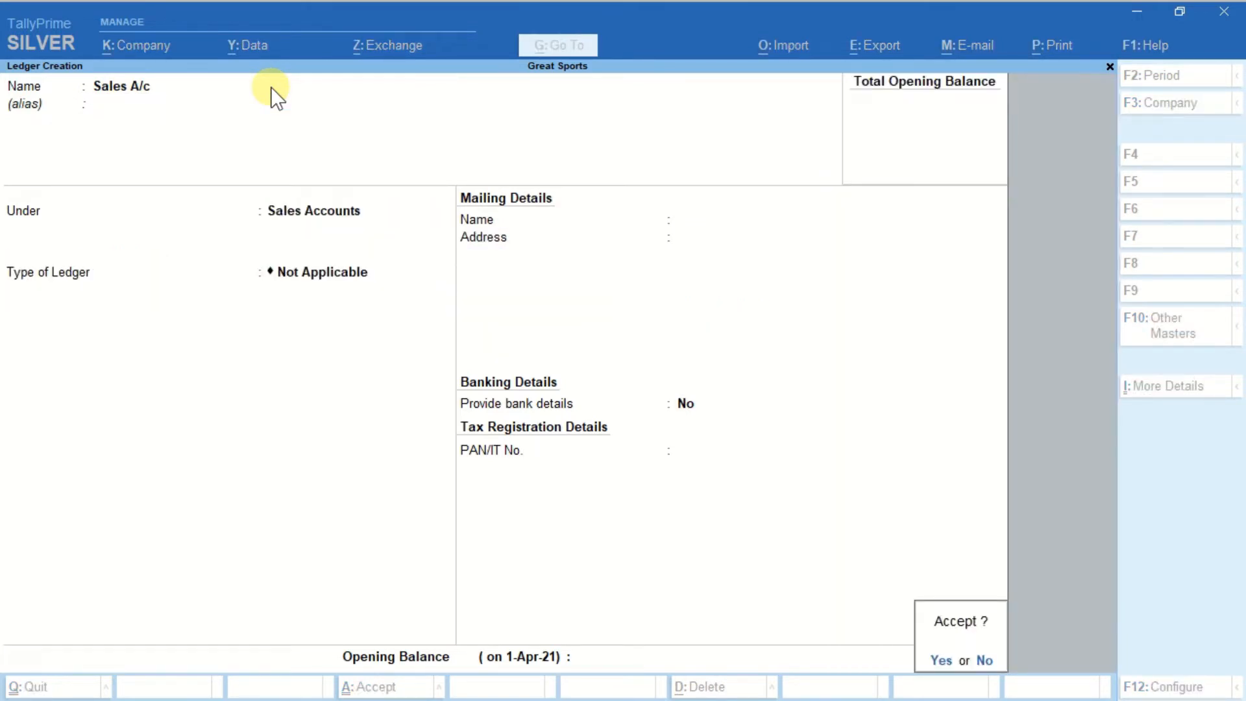
key("Return")
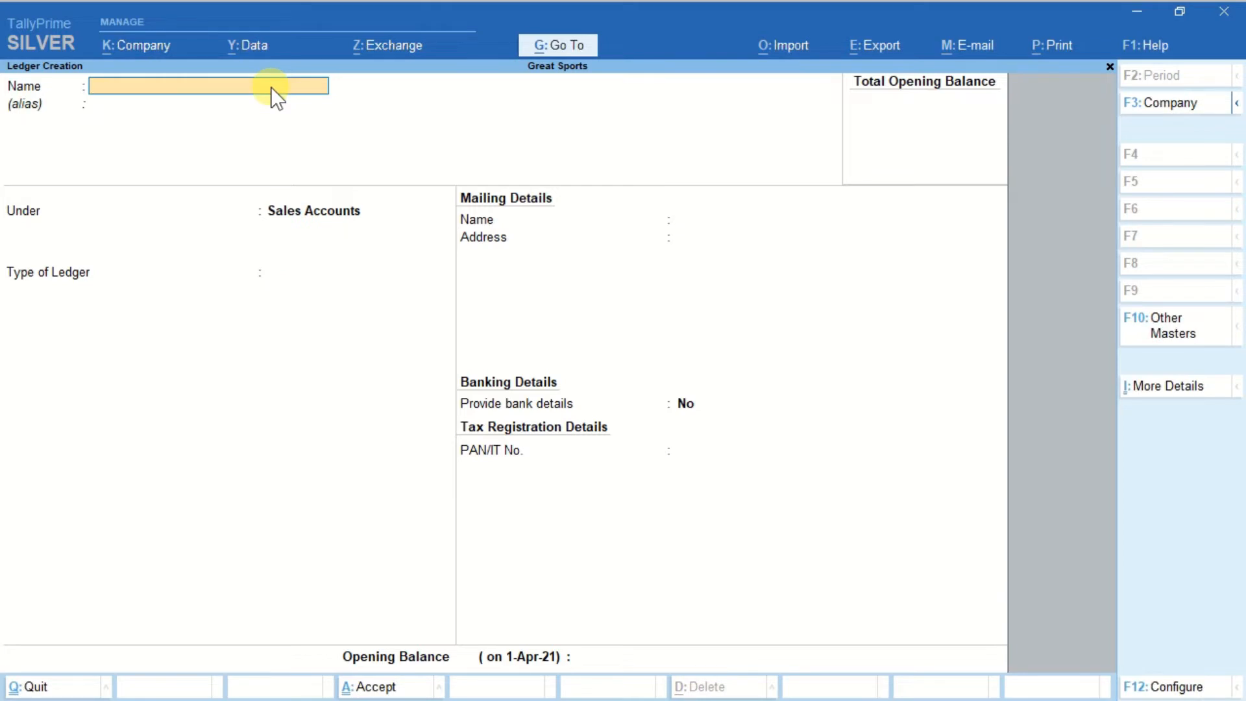
Create a customer ledger named Navnirman Sports Academy under Sundry Debtors with default details, and leave ledger creation.
type("Navnirman Sports Academy")
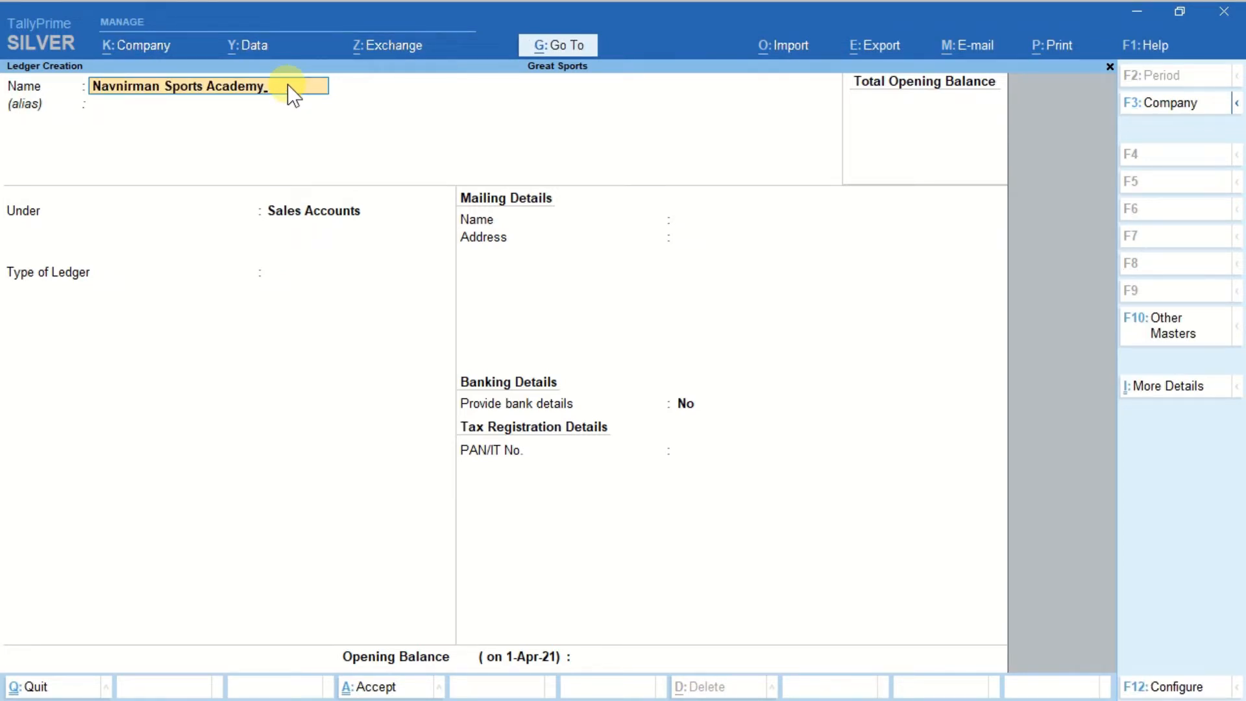
key("Return")
key("Return")
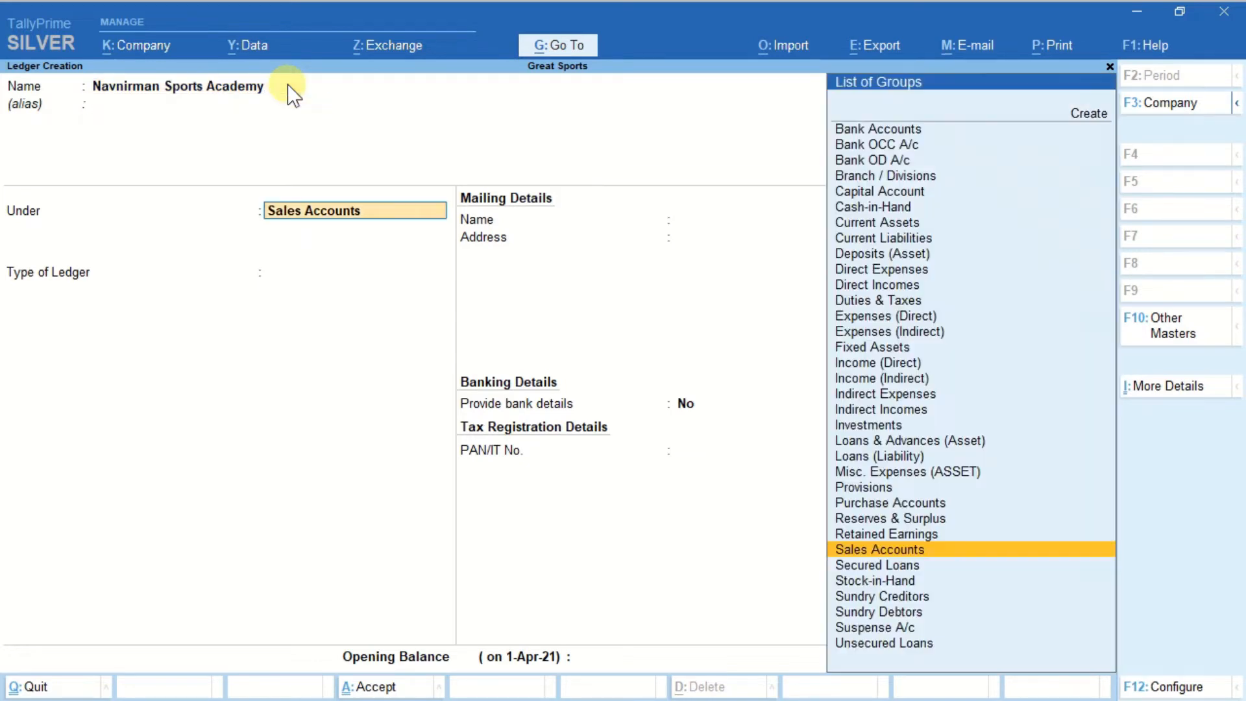
type("Sun")
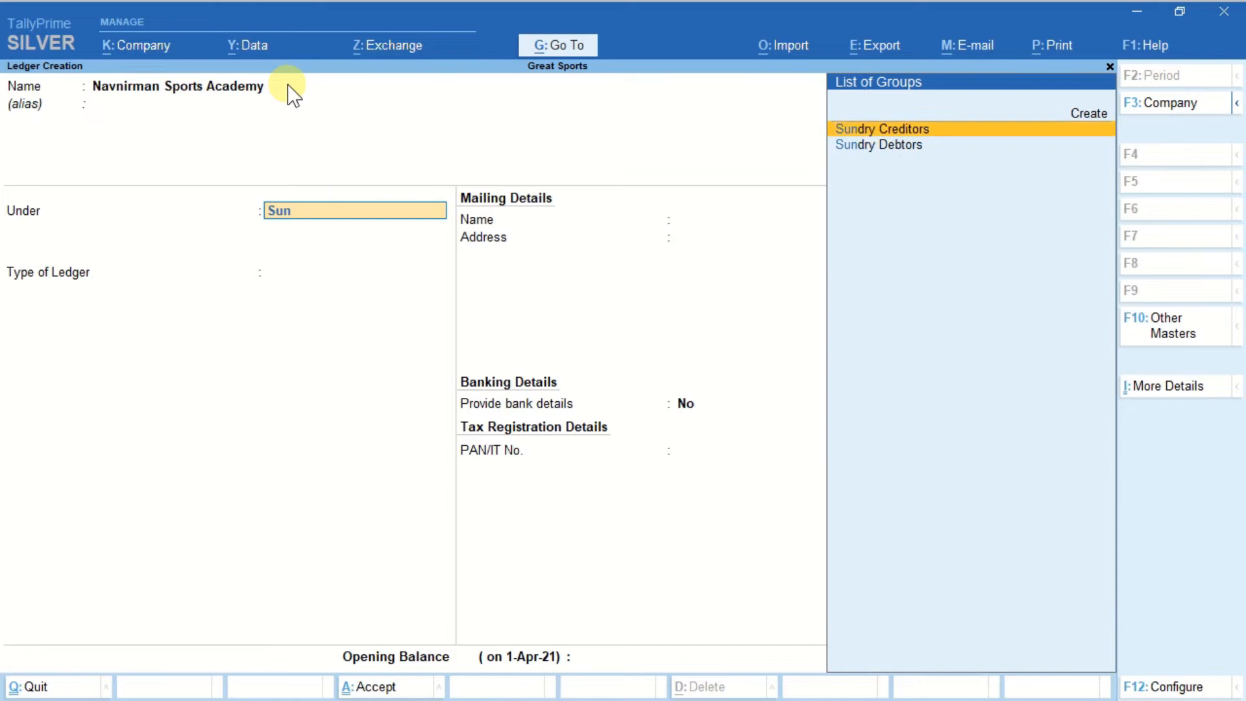
key("Down")
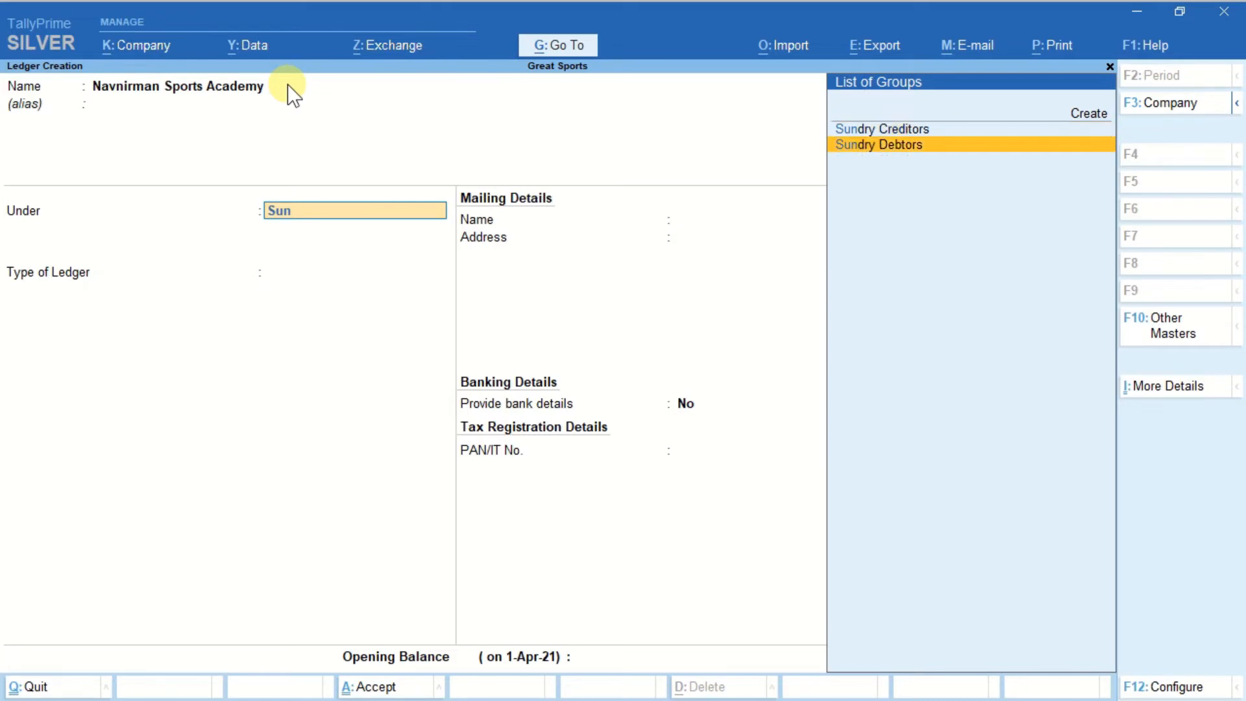
key("Return")
key("Return")
key("Return")
key("Return")
key("Return")
key("Return")
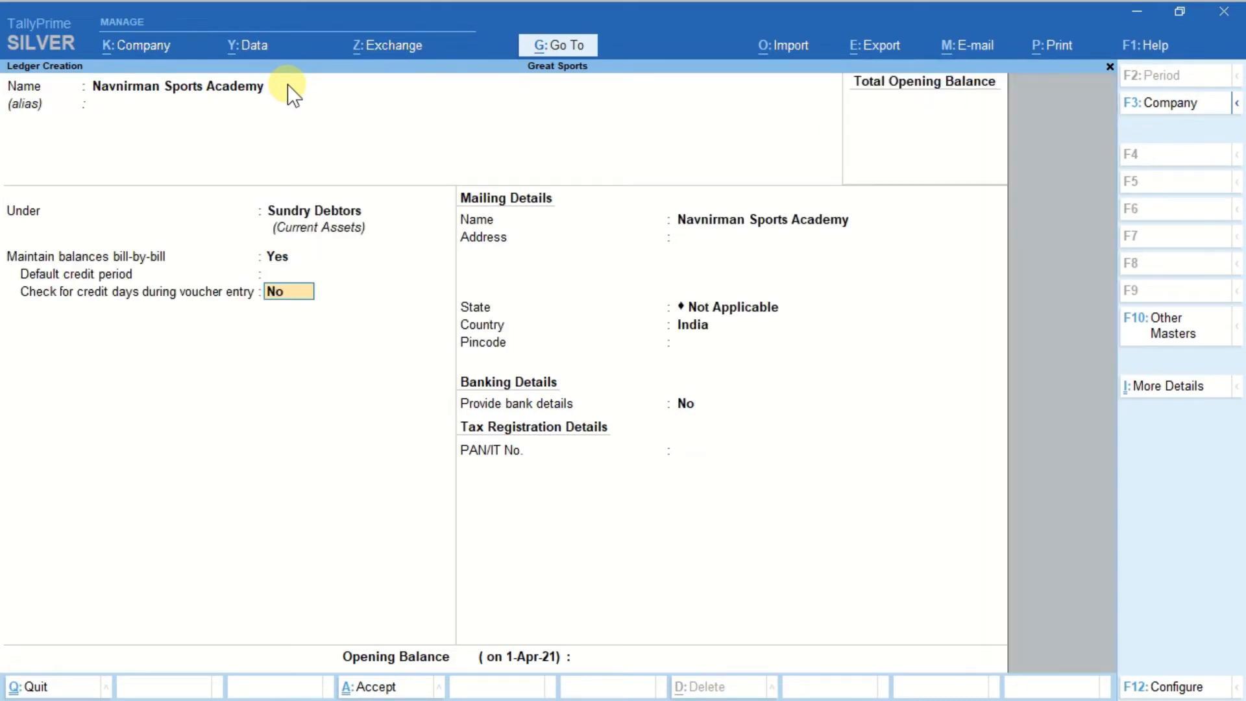
key("Return")
key("Return")
key("Return")
key("Return")
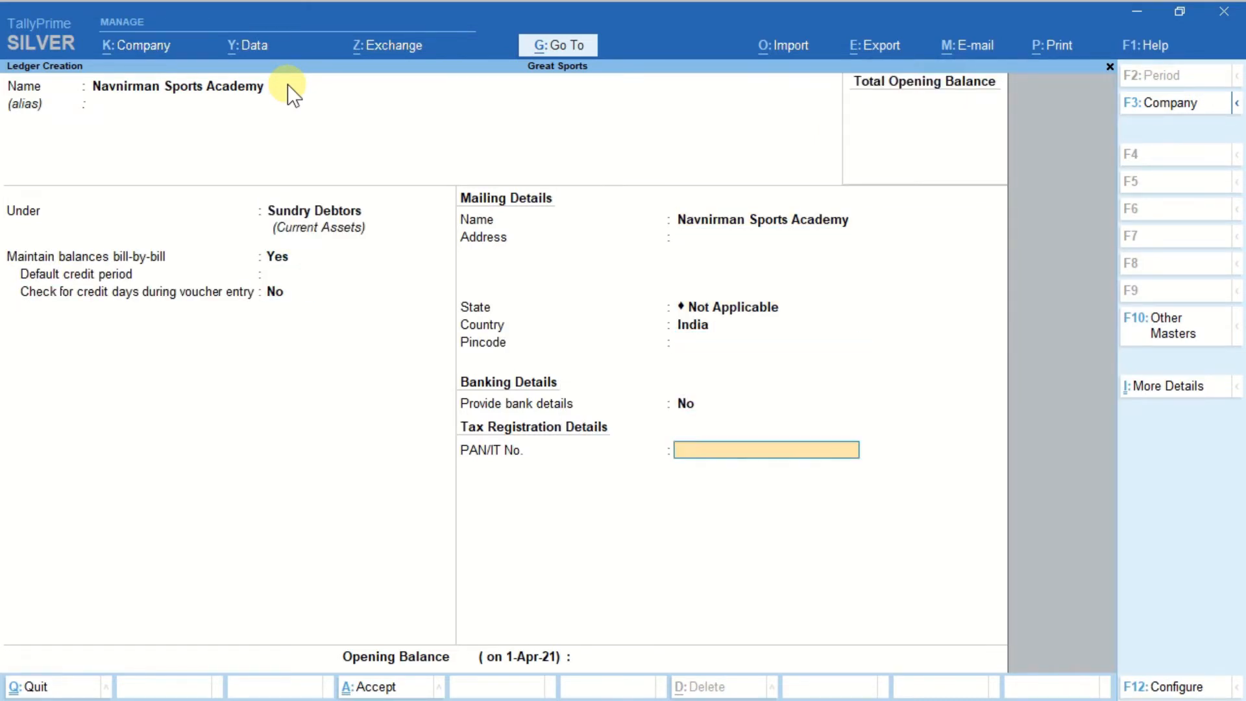
key("Return")
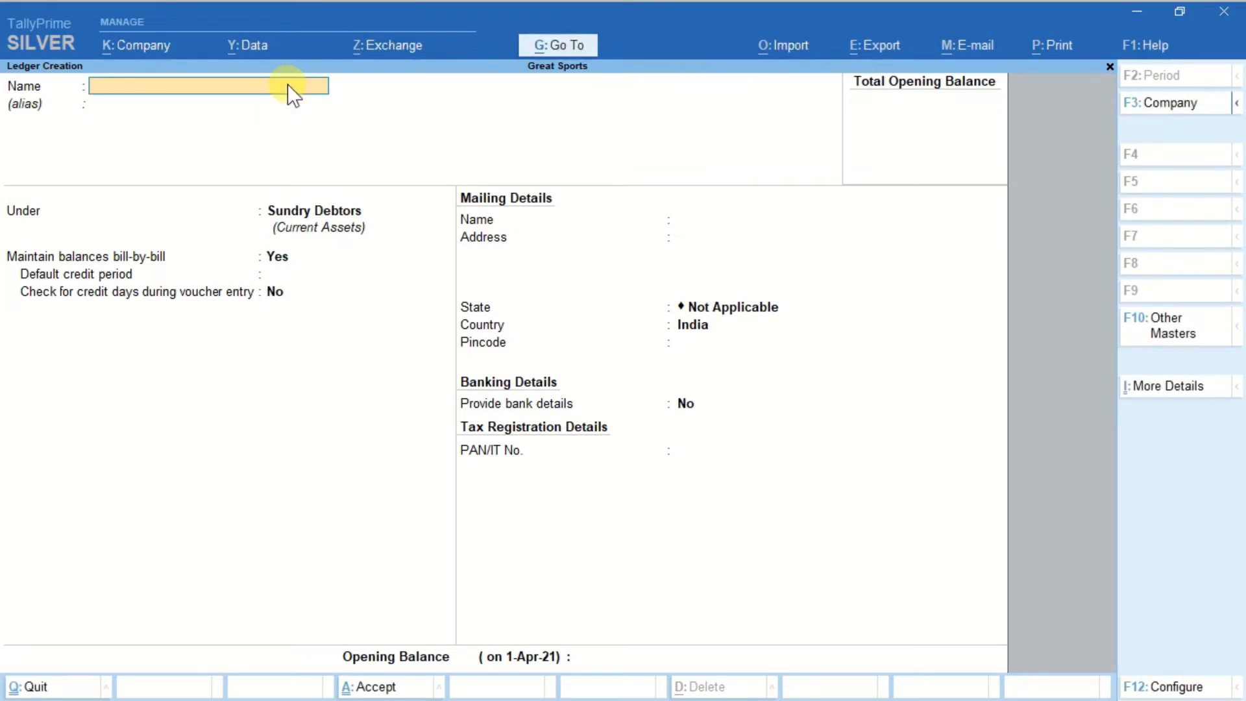
key("y")
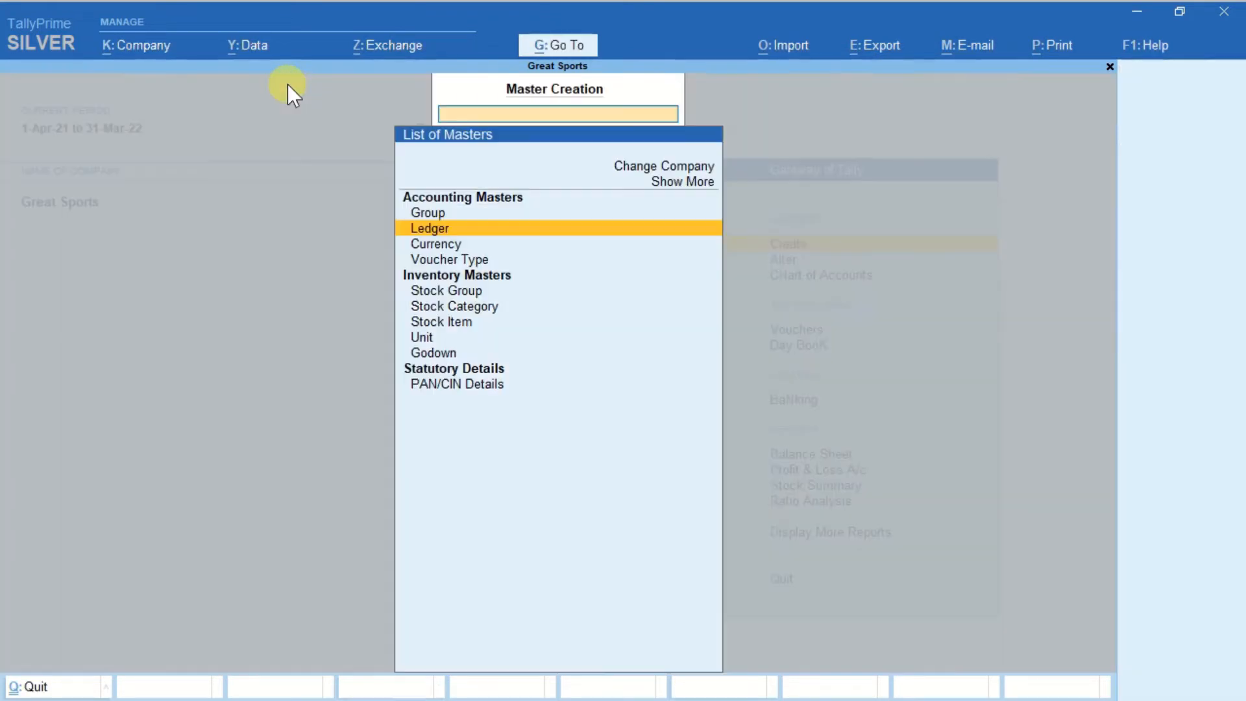
Create a simple unit with symbol N, formal name Numbers and 0 decimal places, and leave unit creation.
key("Down")
key("Down")
key("Down")
key("Down")
key("Down")
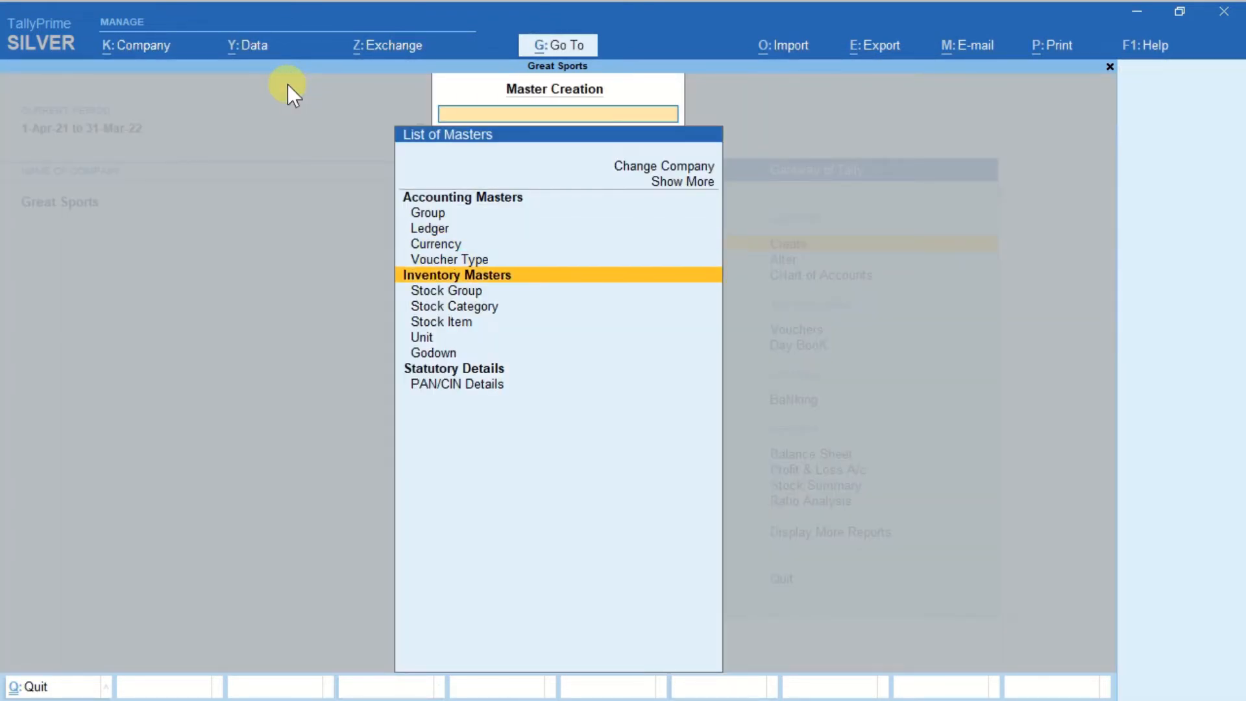
key("Down")
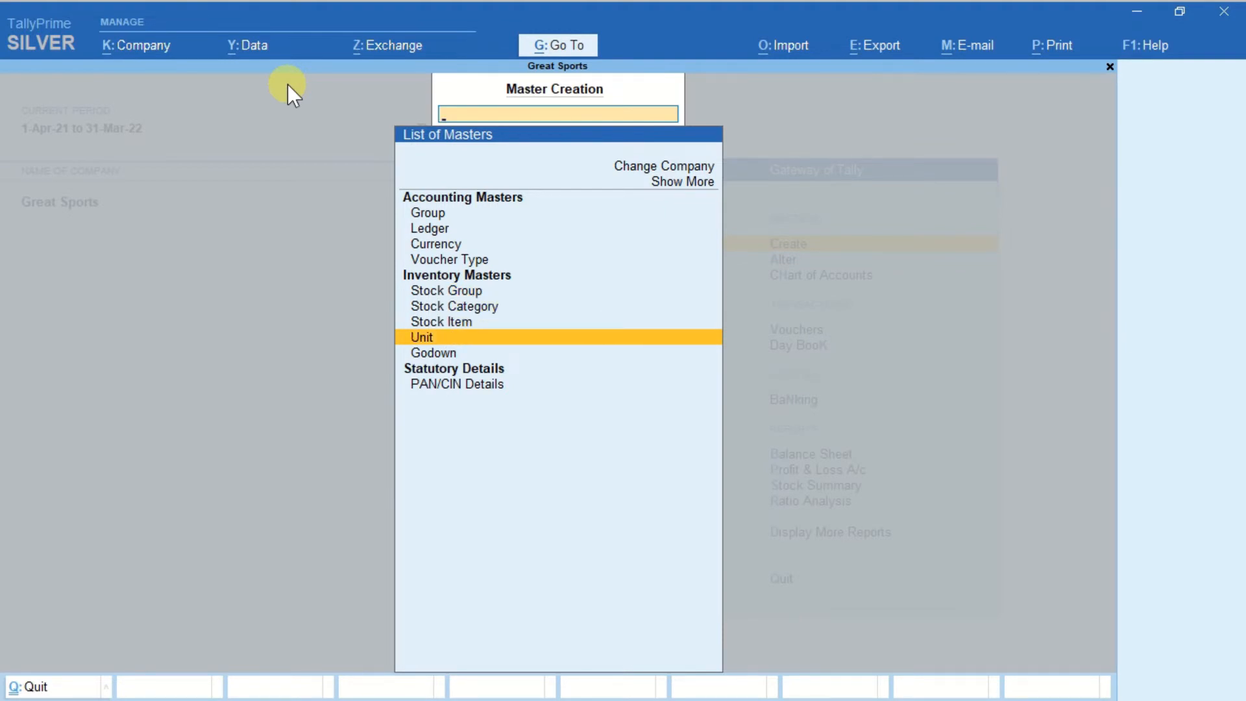
key("Return")
type("N")
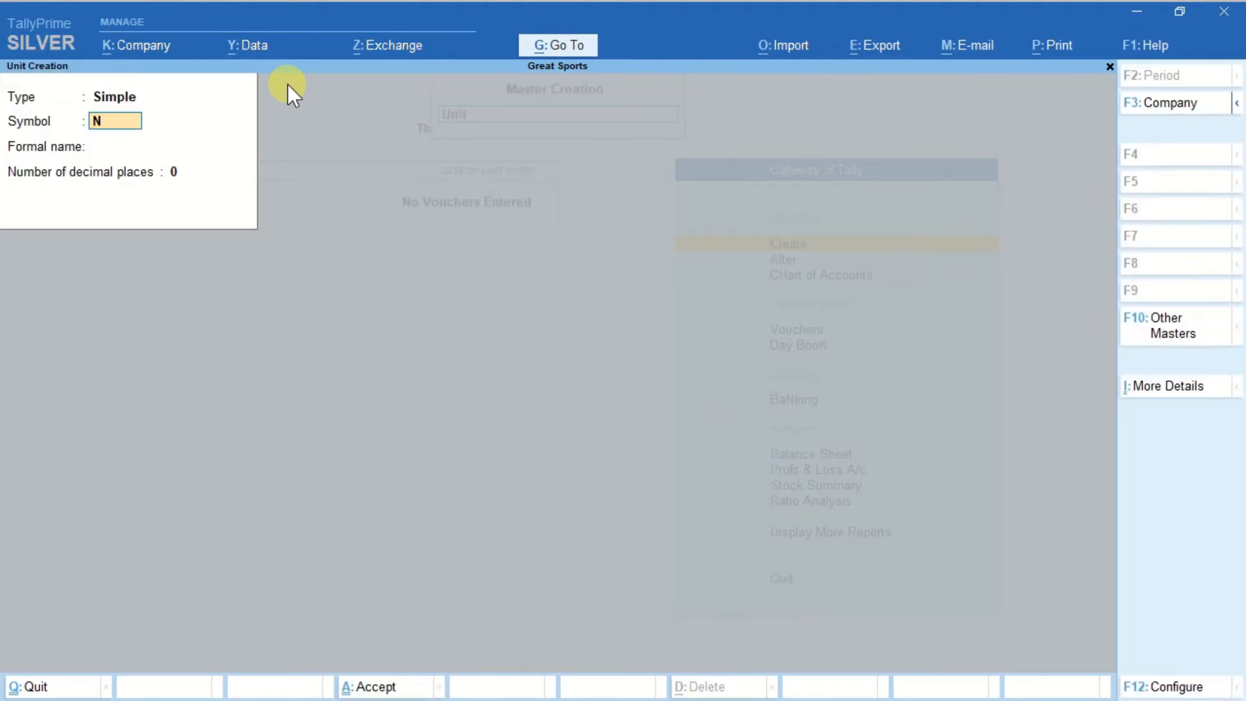
key("Return")
type("Numbers")
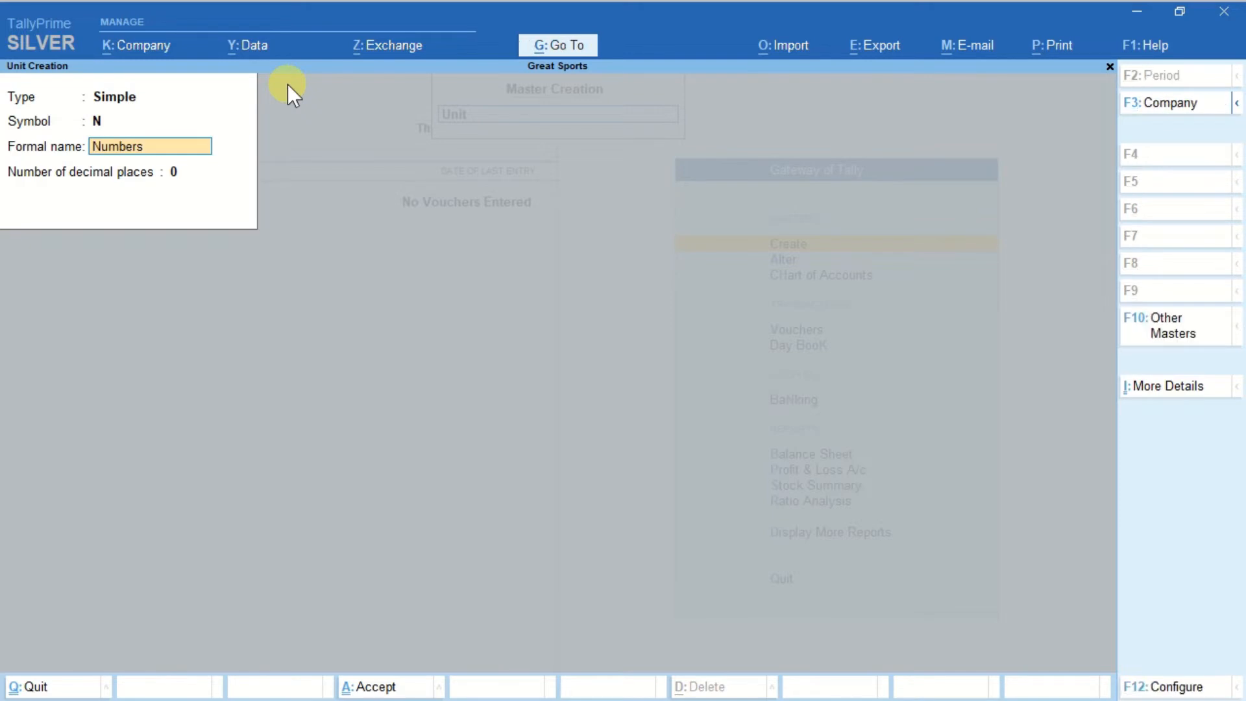
key("Return")
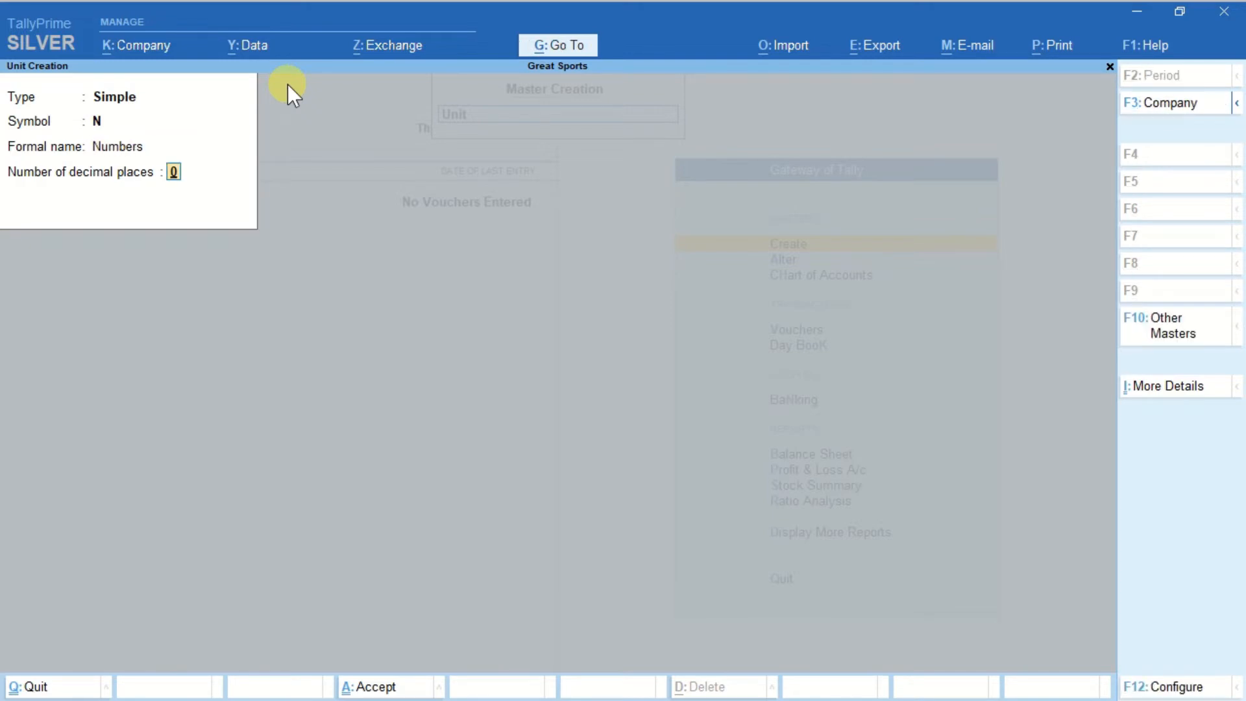
key("Return")
key("Return")
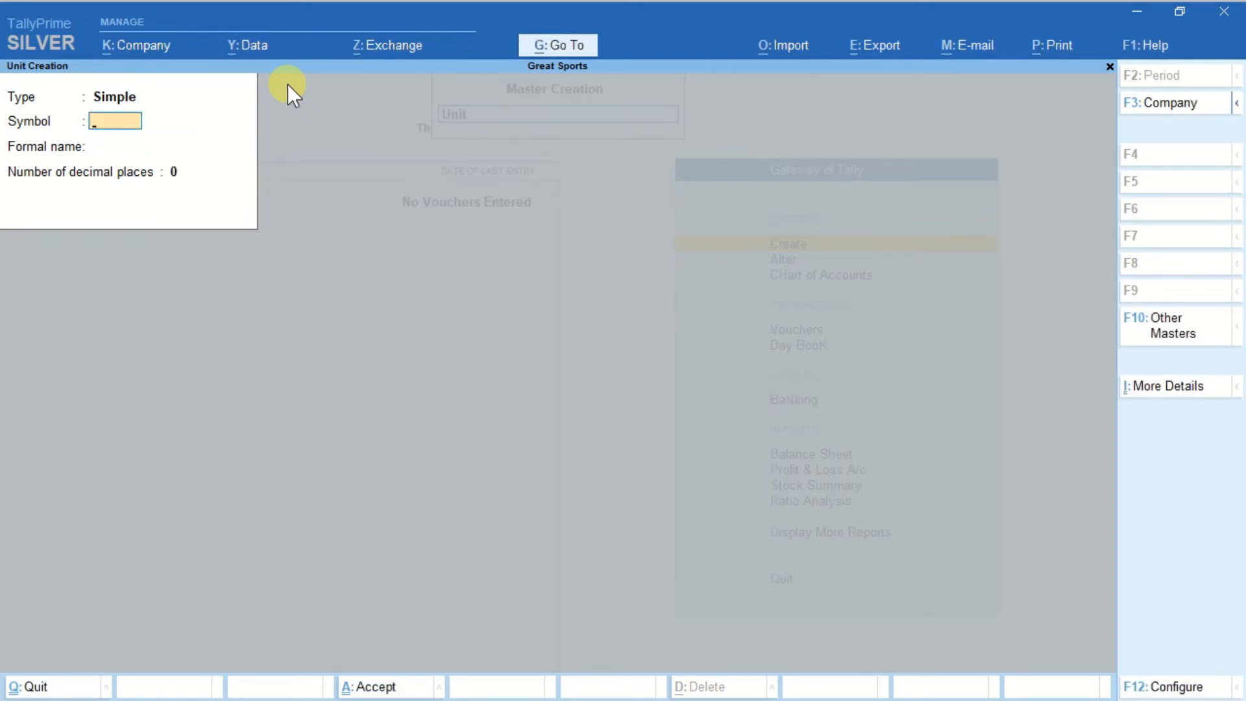
key("Escape")
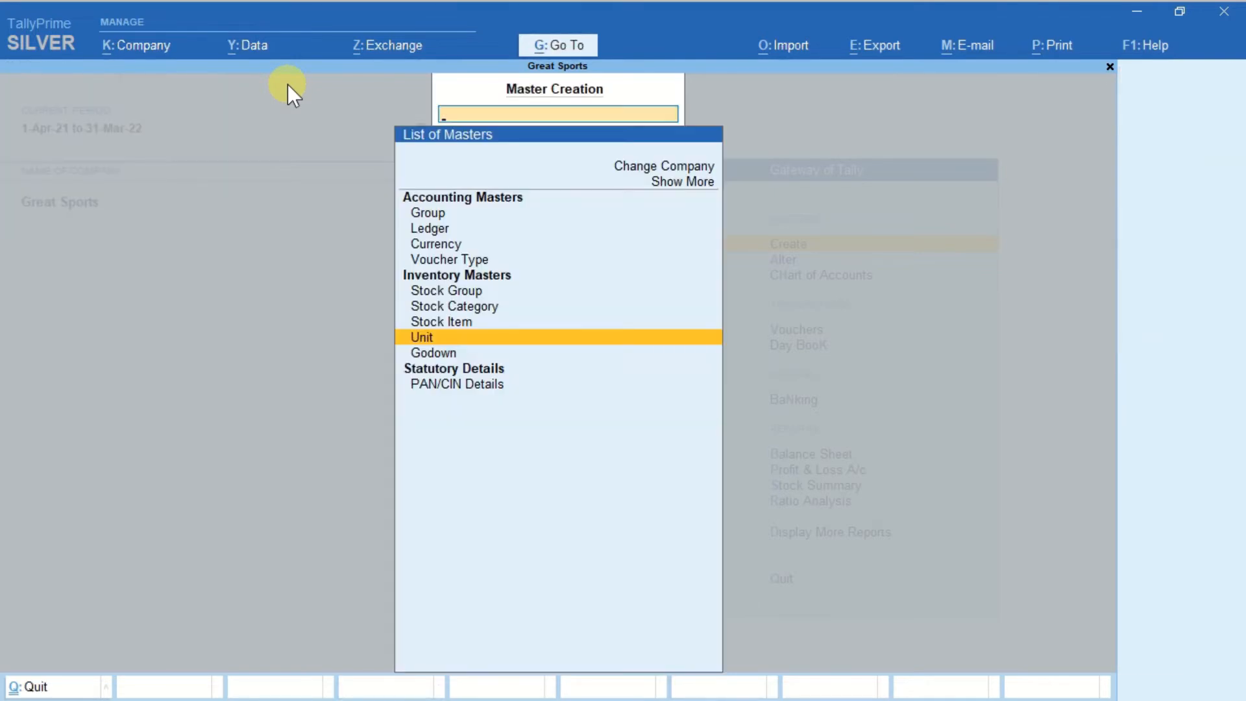
Create a stock item named Cricket Cap under Primary with unit N and no opening balance.
key("Up")
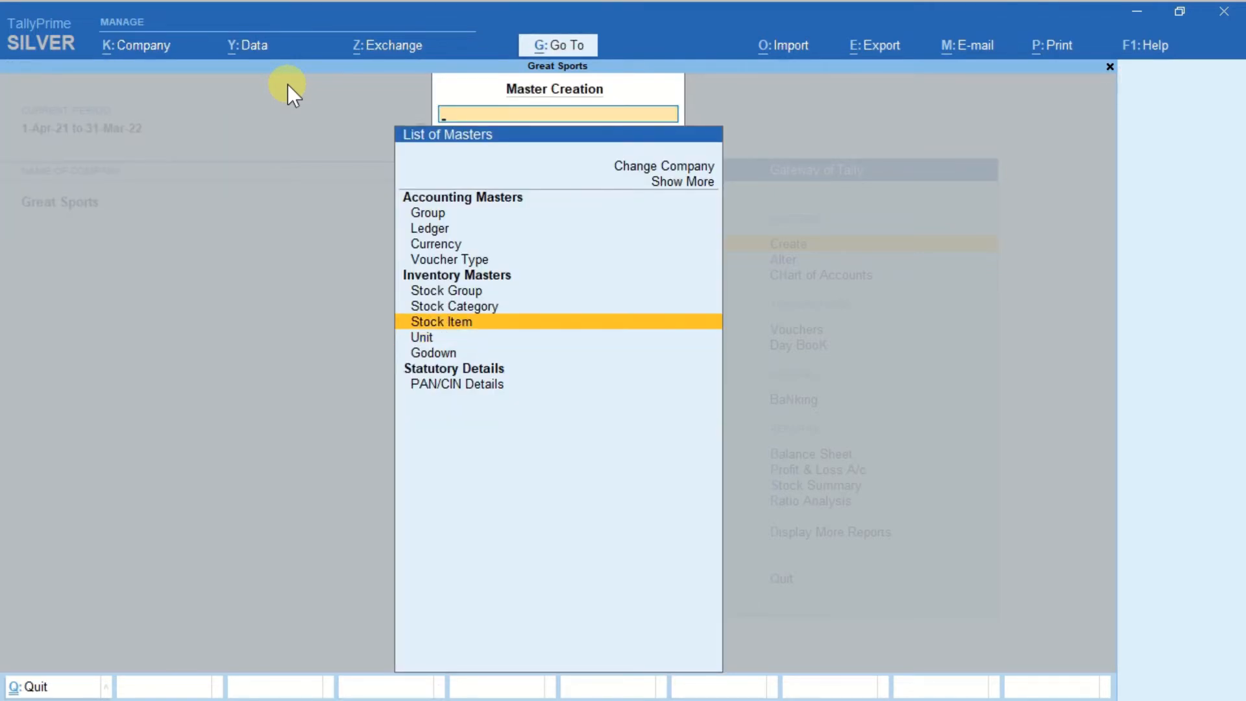
key("Return")
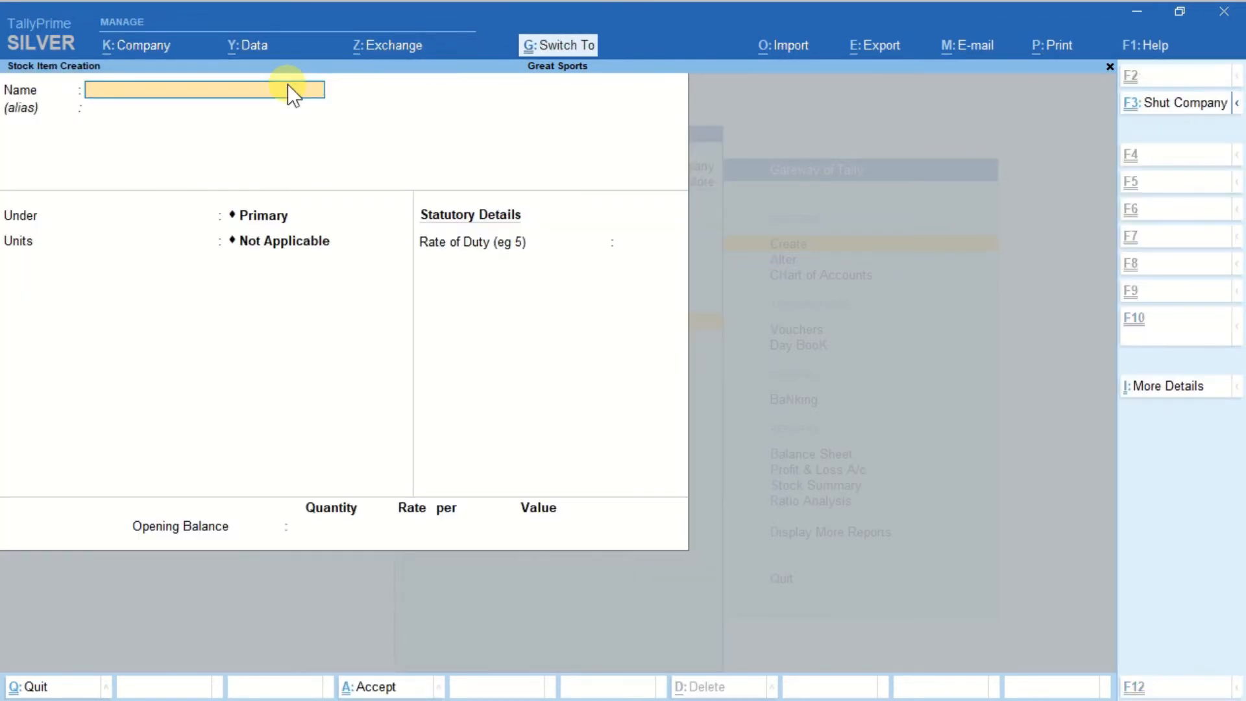
type("Cricket Cap")
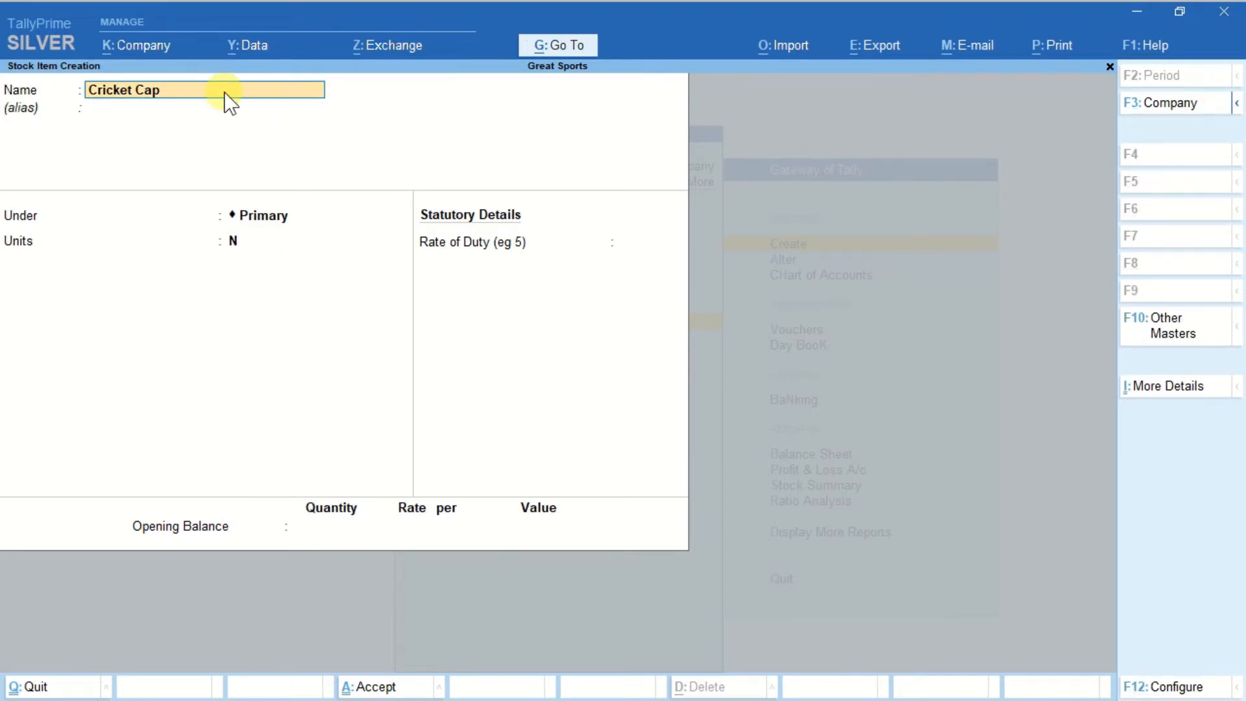
key("Return")
key("Return")
key("Return")
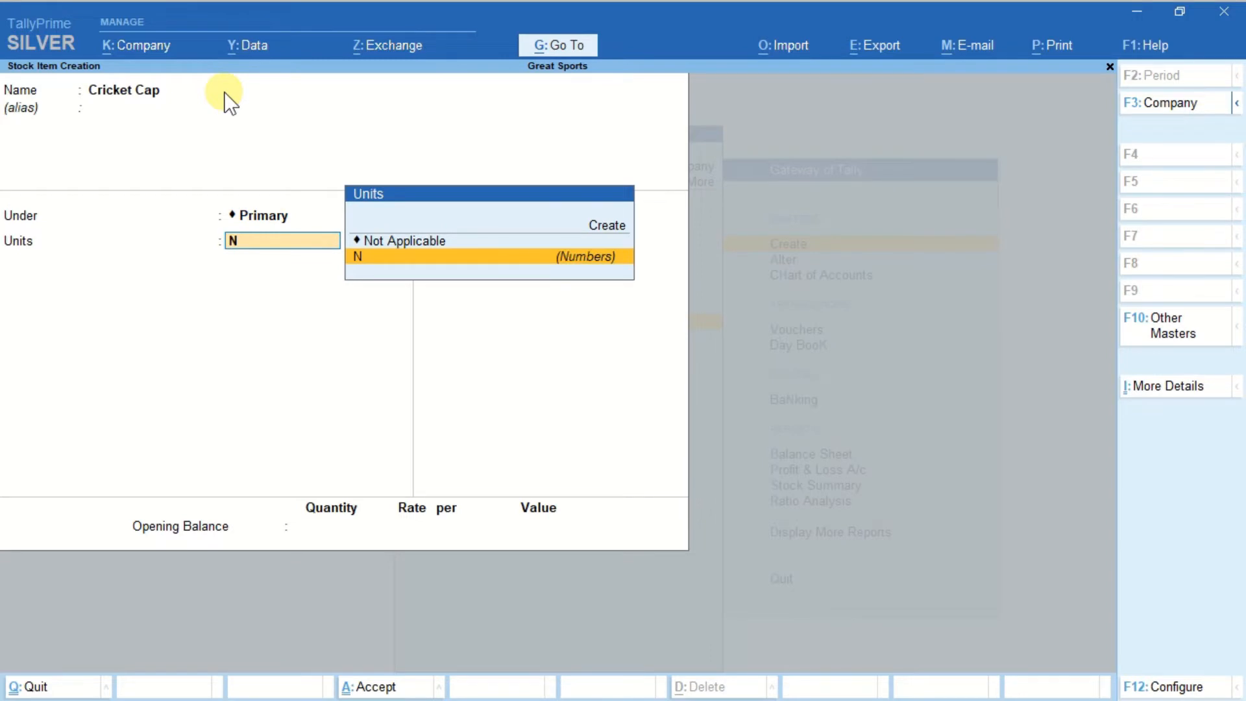
key("Return")
key("Return")
key("Return")
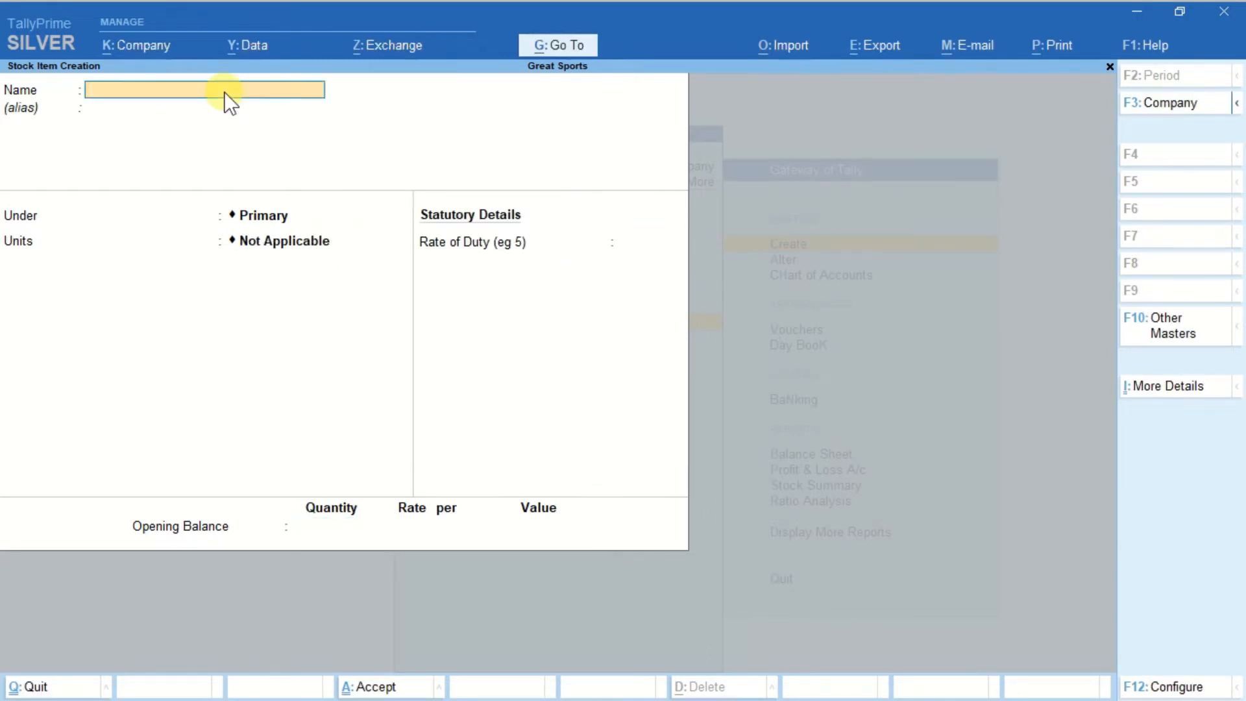
Create a stock item named Cricket Spike Shoes under Primary with unit N and no opening balance.
type("Cricket Spike Shoes")
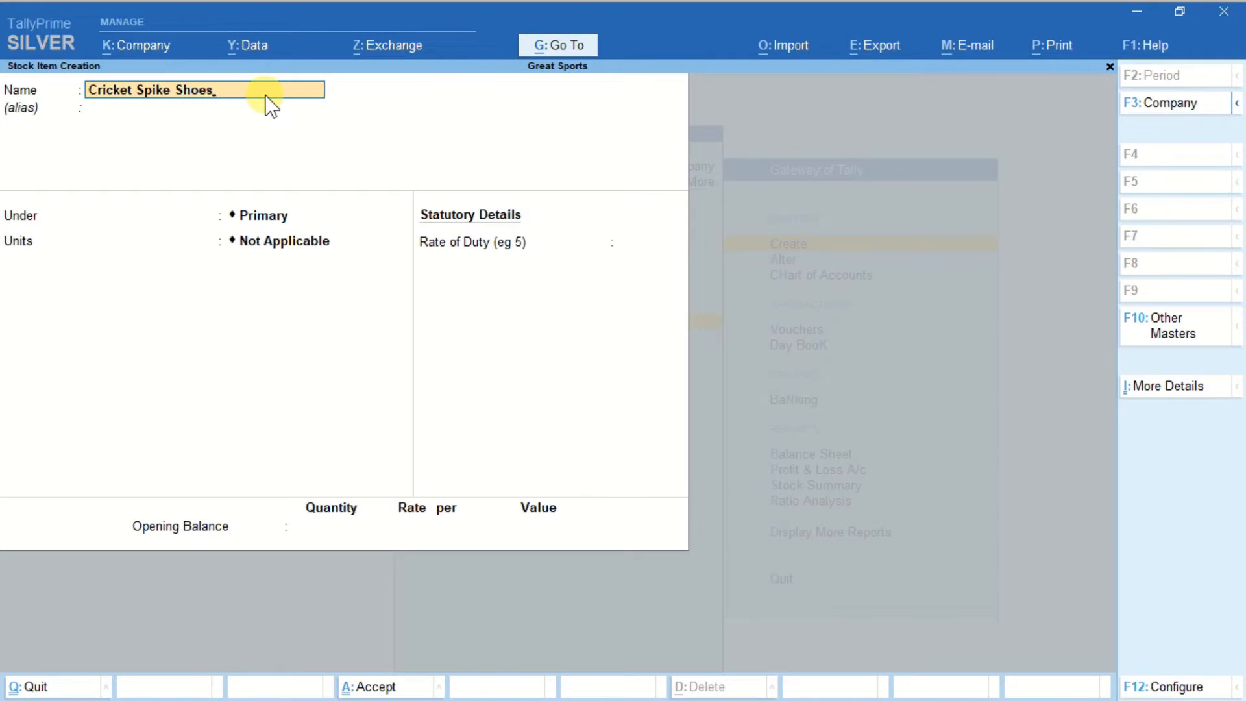
key("Return")
key("Return")
key("Return")
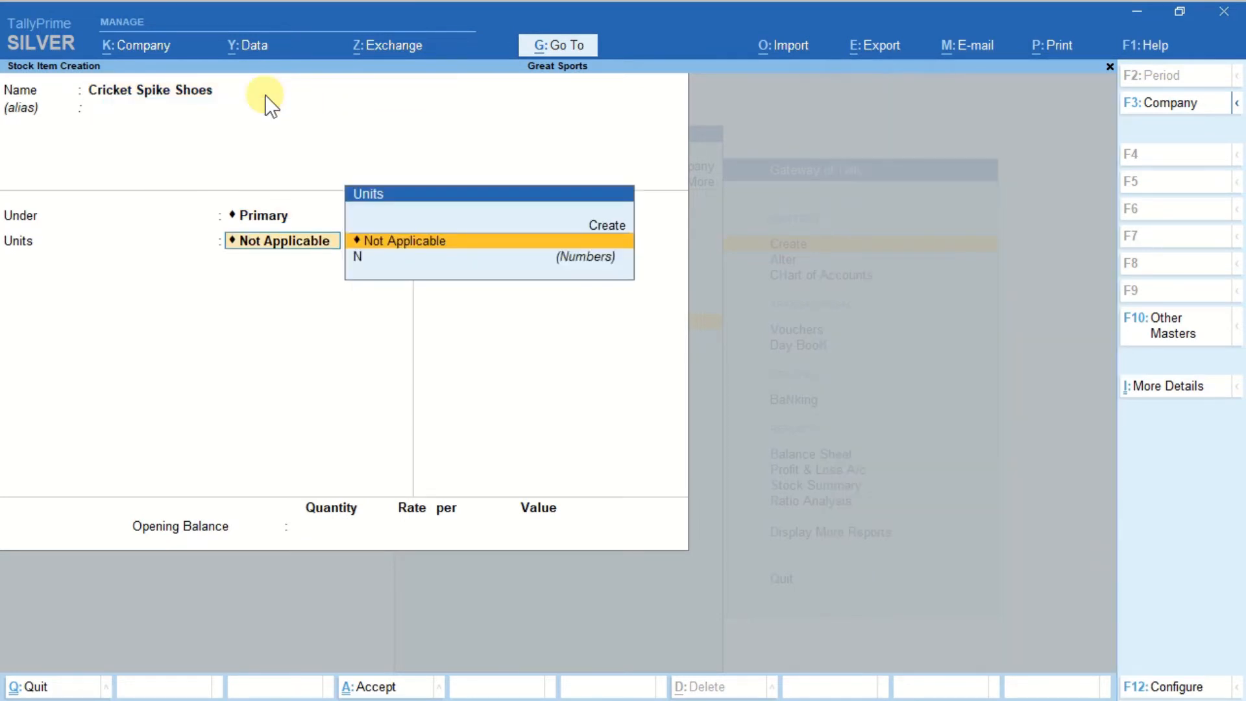
type("n")
key("Return")
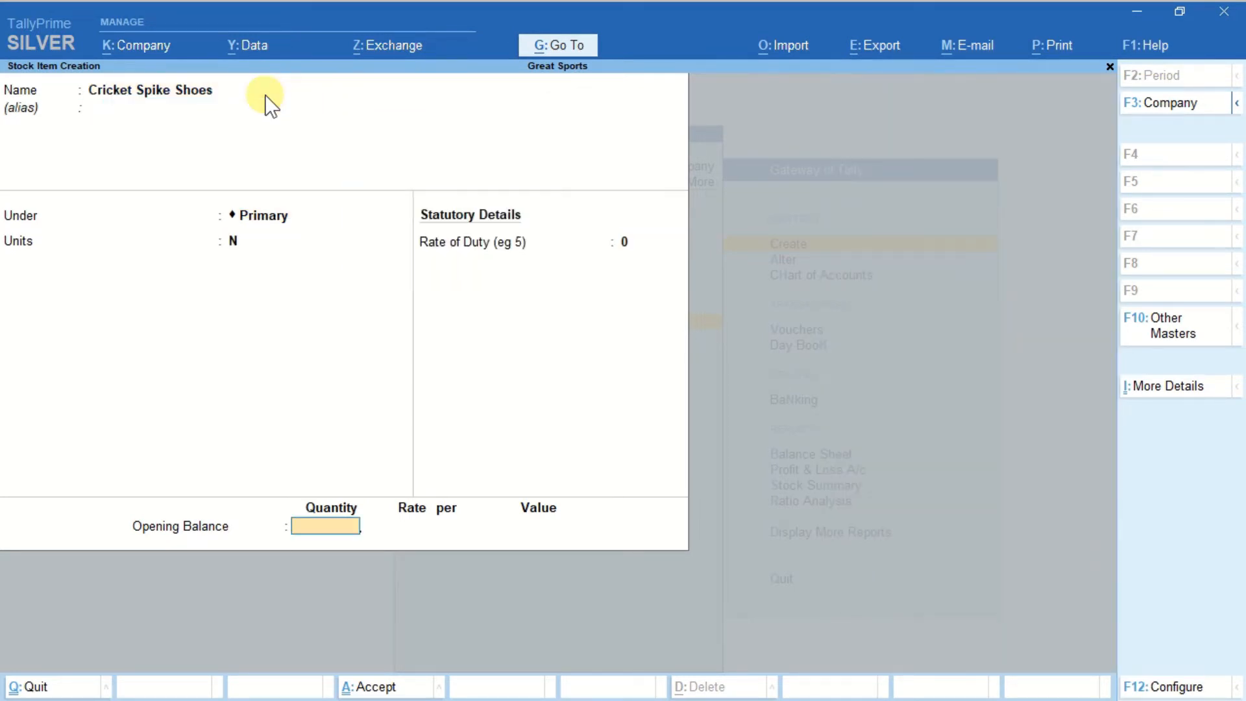
key("Return")
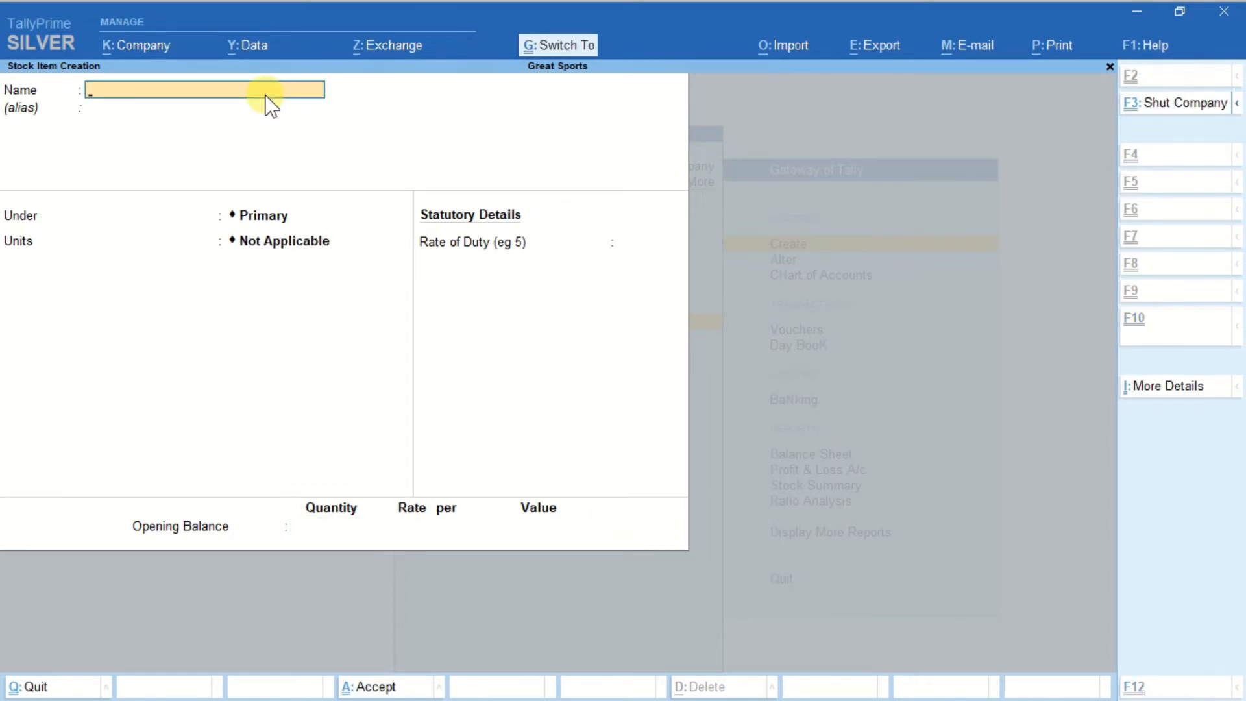
Create a stock item named Anger Socks under Primary with unit N and no opening balance.
type("Anger Socks")
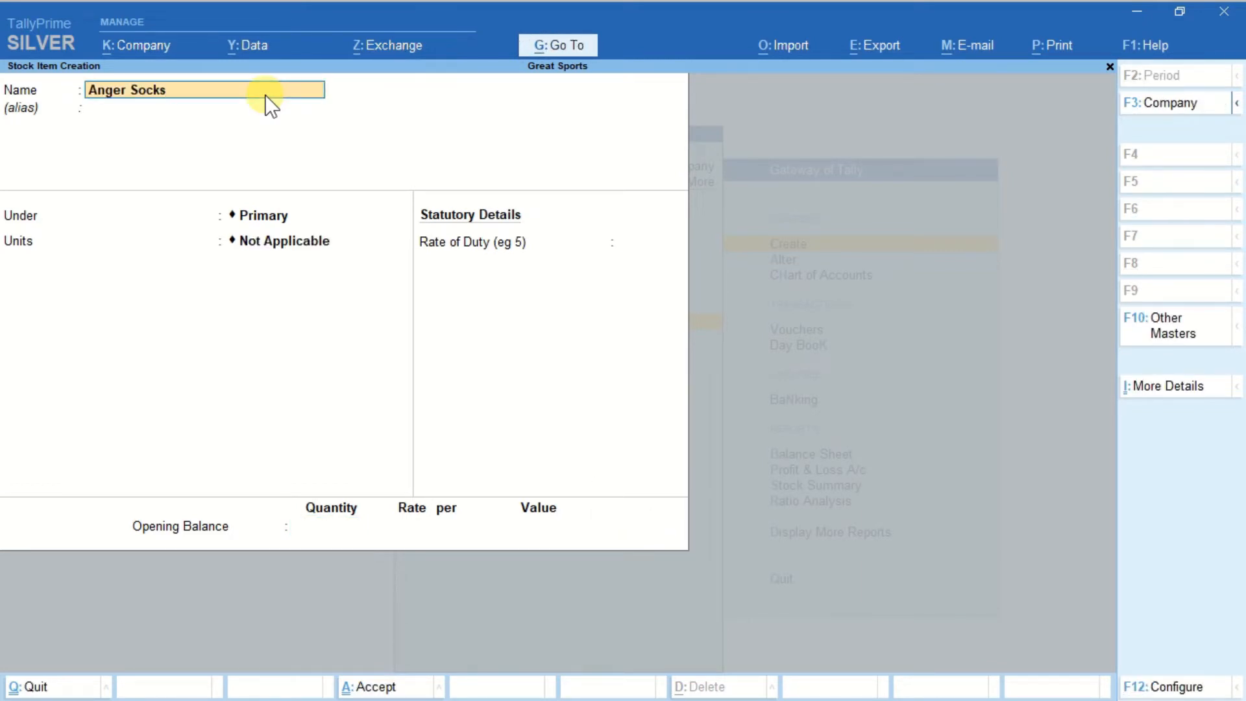
key("Return")
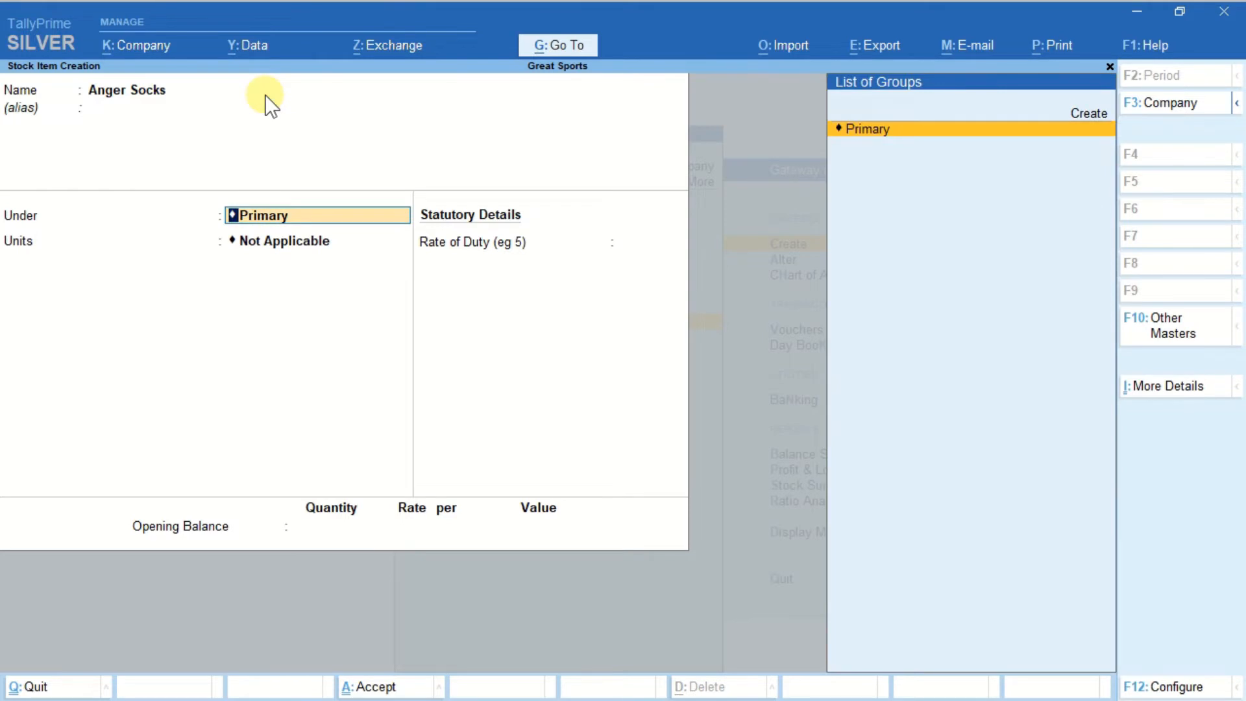
key("Return")
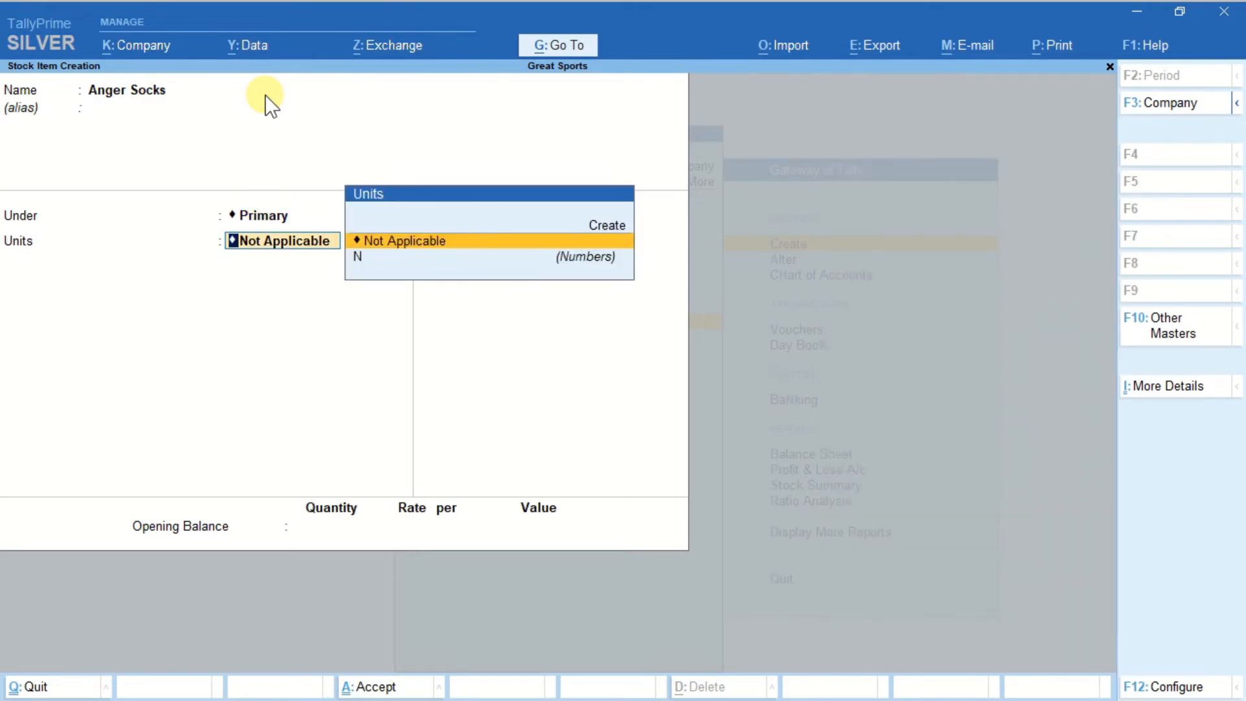
key("Down")
key("Return")
key("Return")
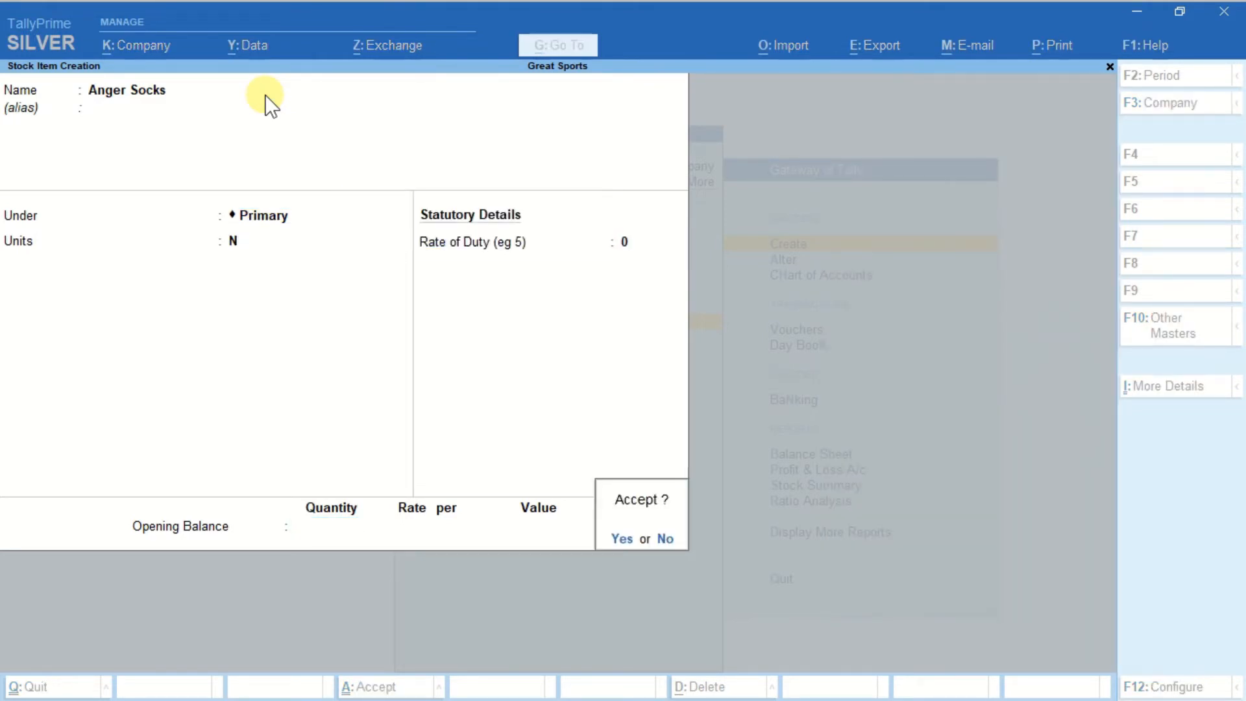
key("Return")
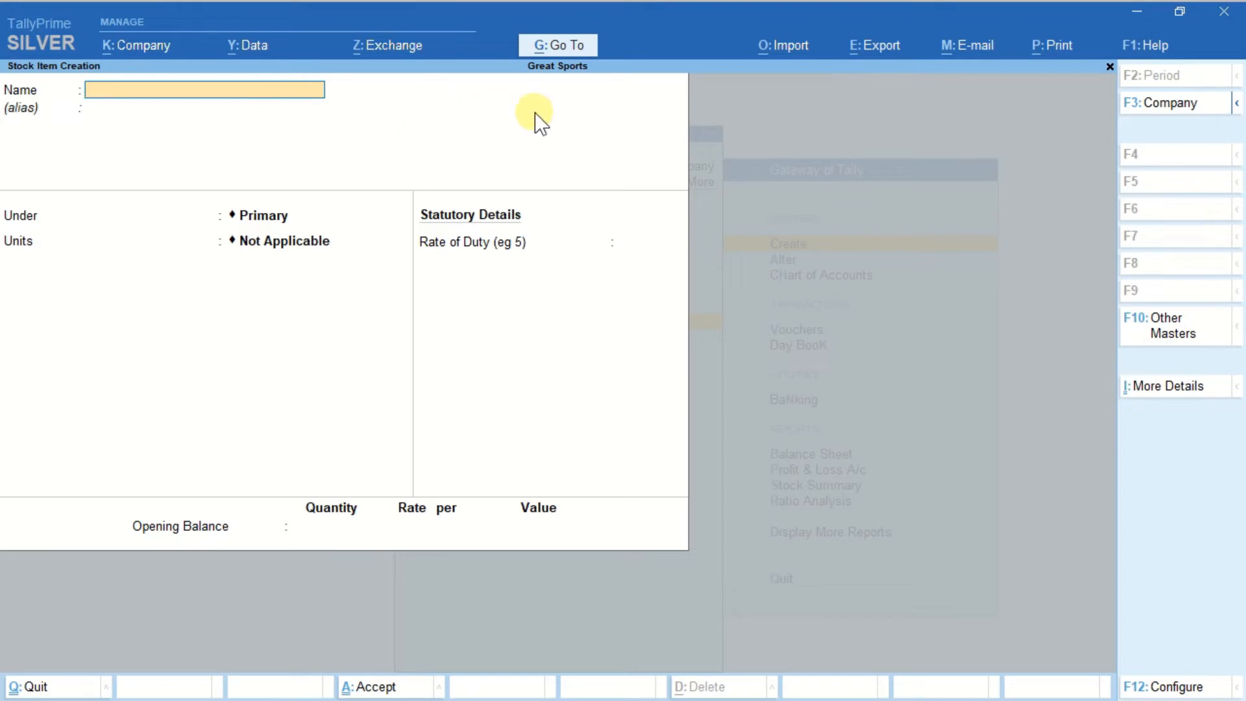
Open the Sales voucher type for alteration.
left_click(551, 47)
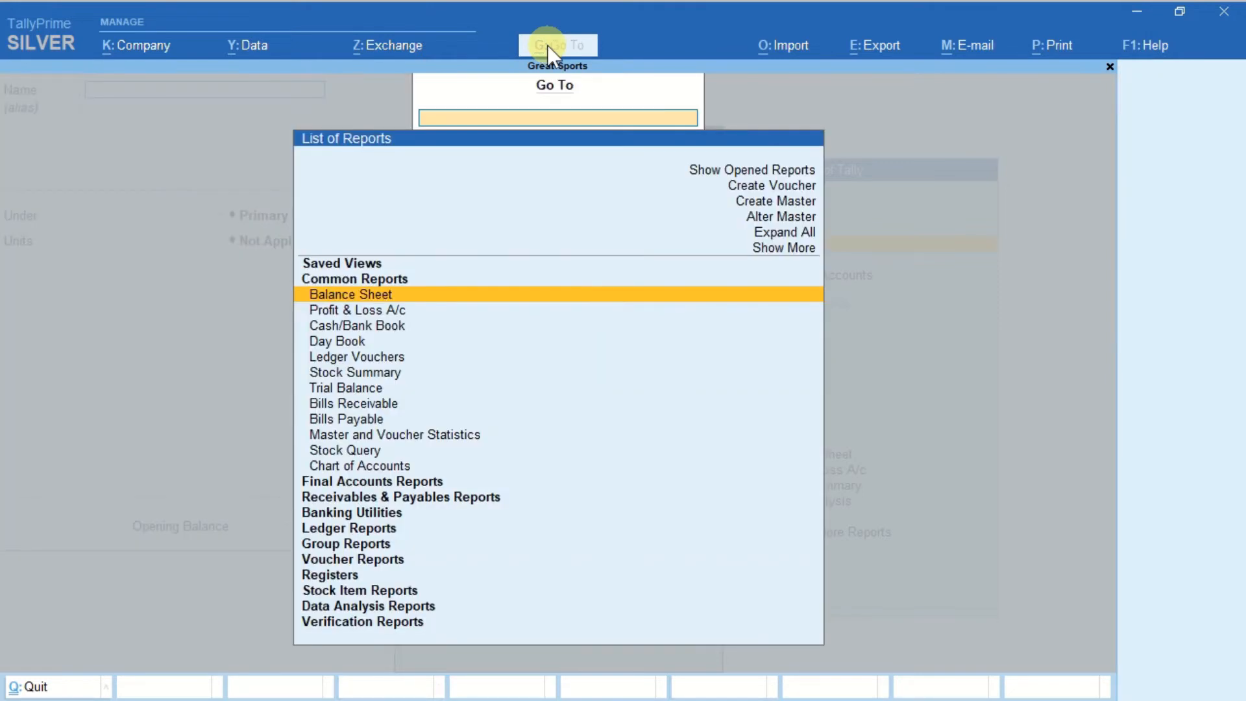
key("Down")
key("Down")
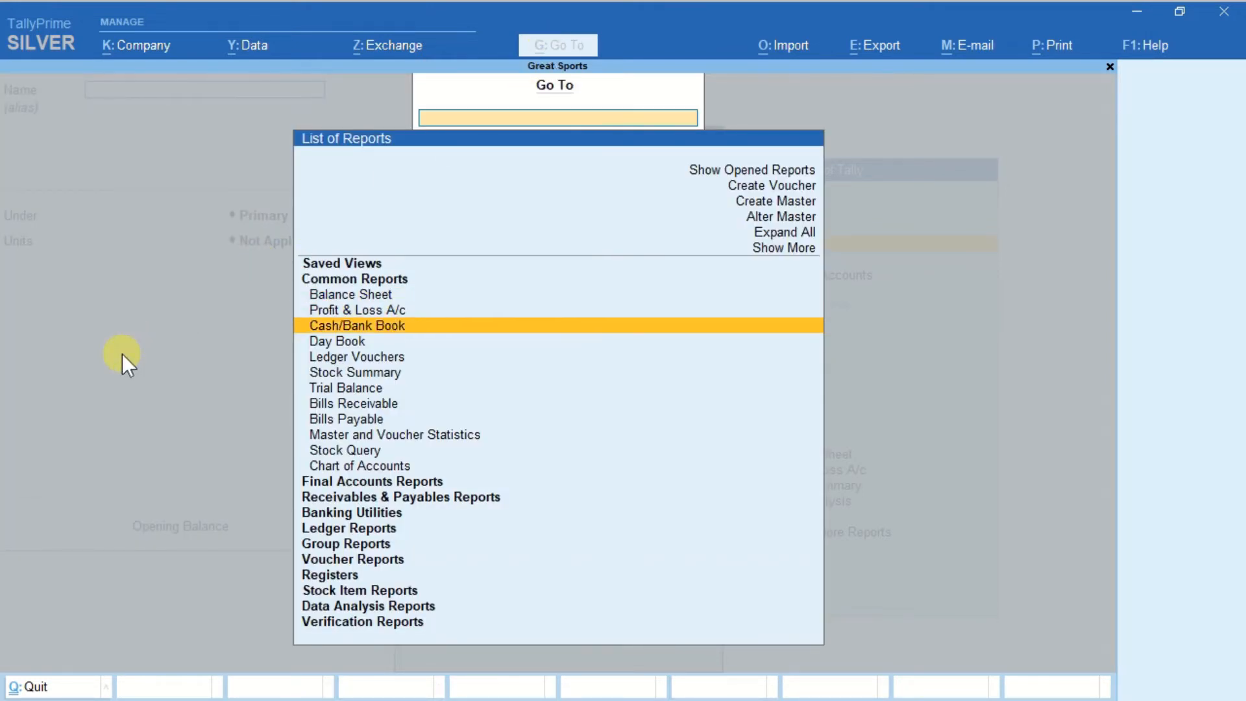
key("Up")
key("Up")
key("Up")
key("Up")
key("Up")
key("Up")
key("Up")
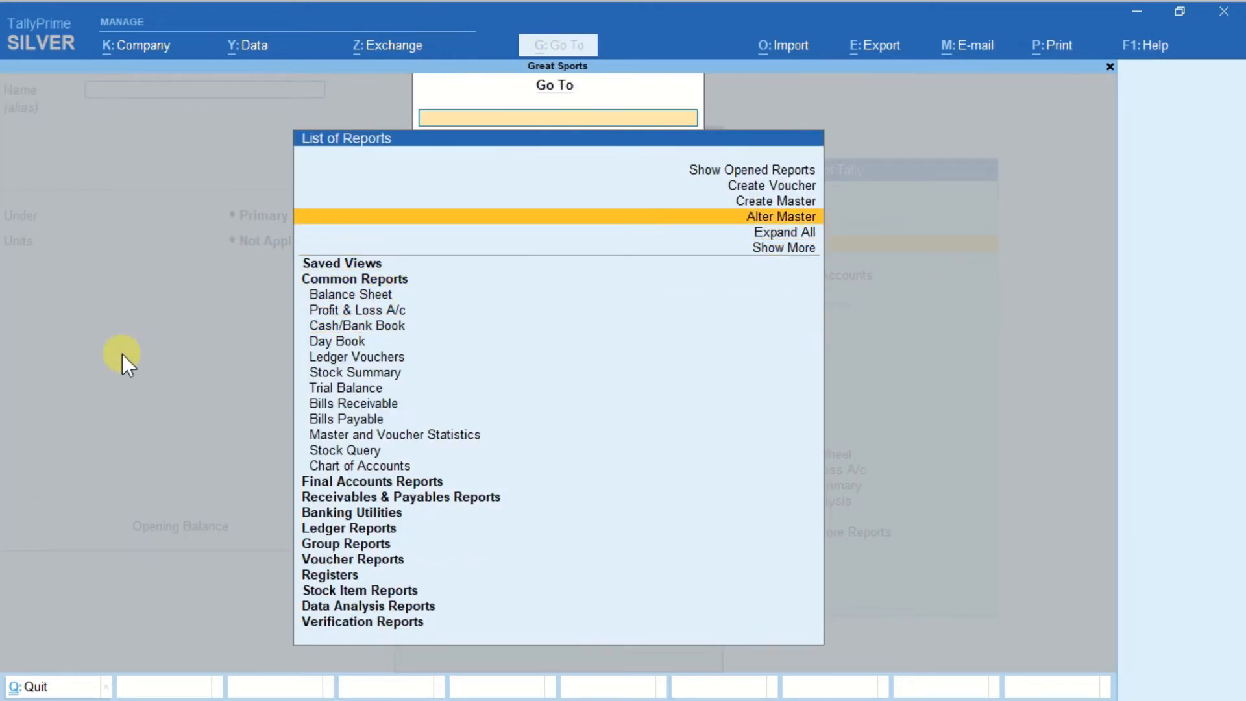
key("Return")
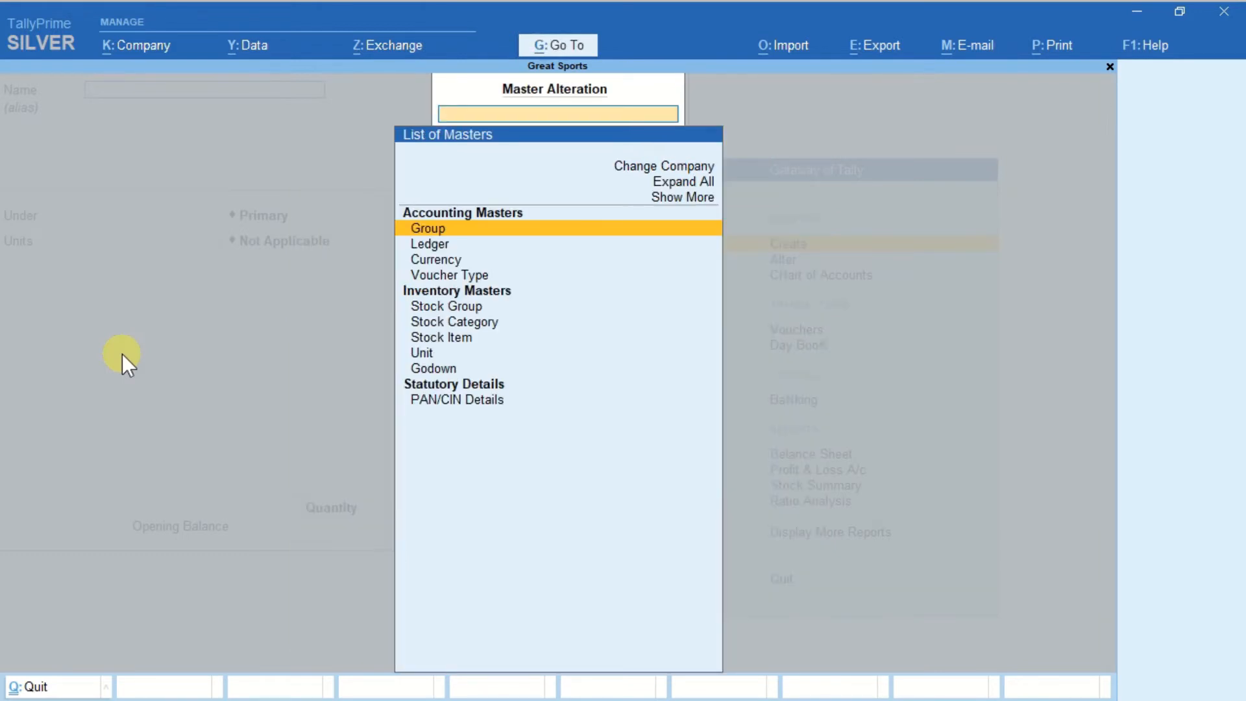
key("Down")
key("Down")
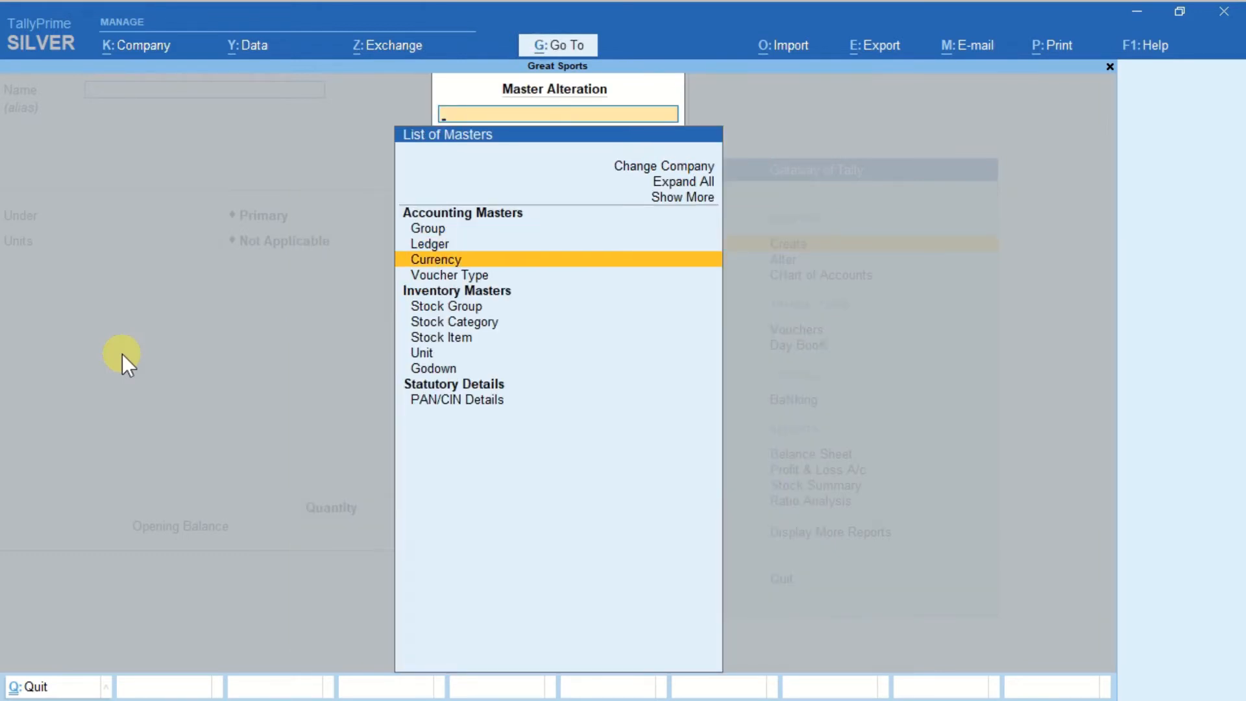
key("Down")
key("Return")
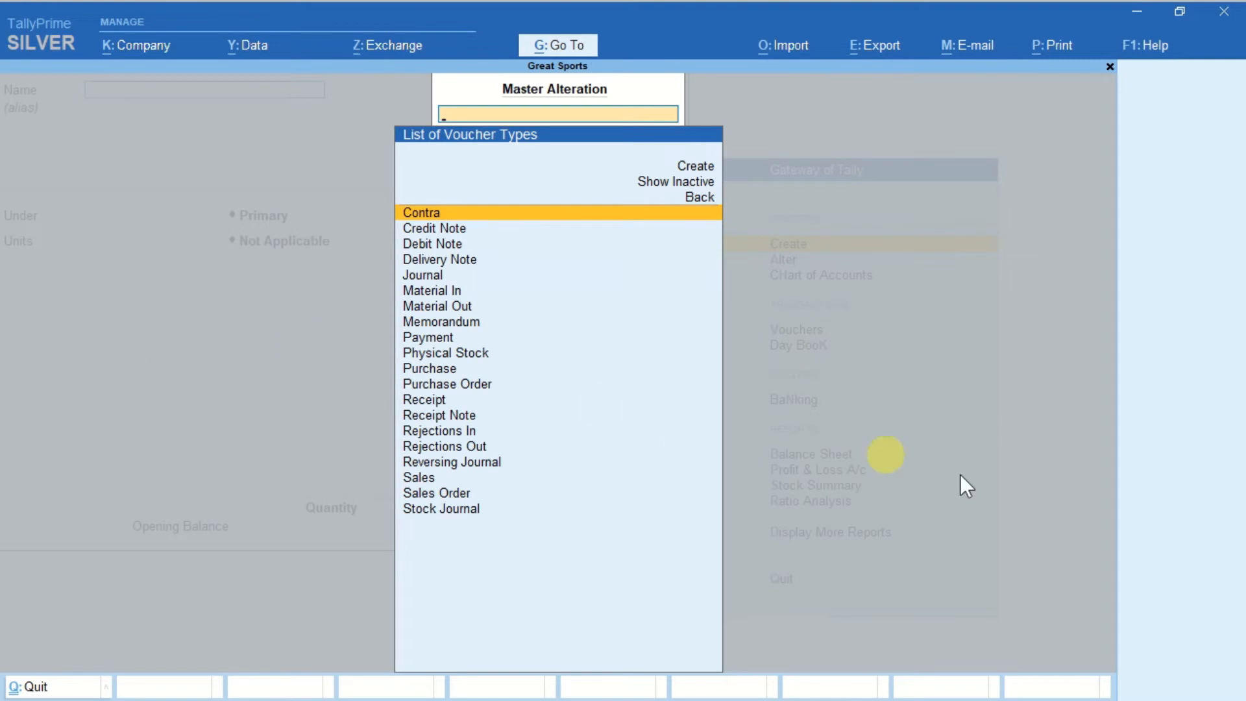
type("Sal")
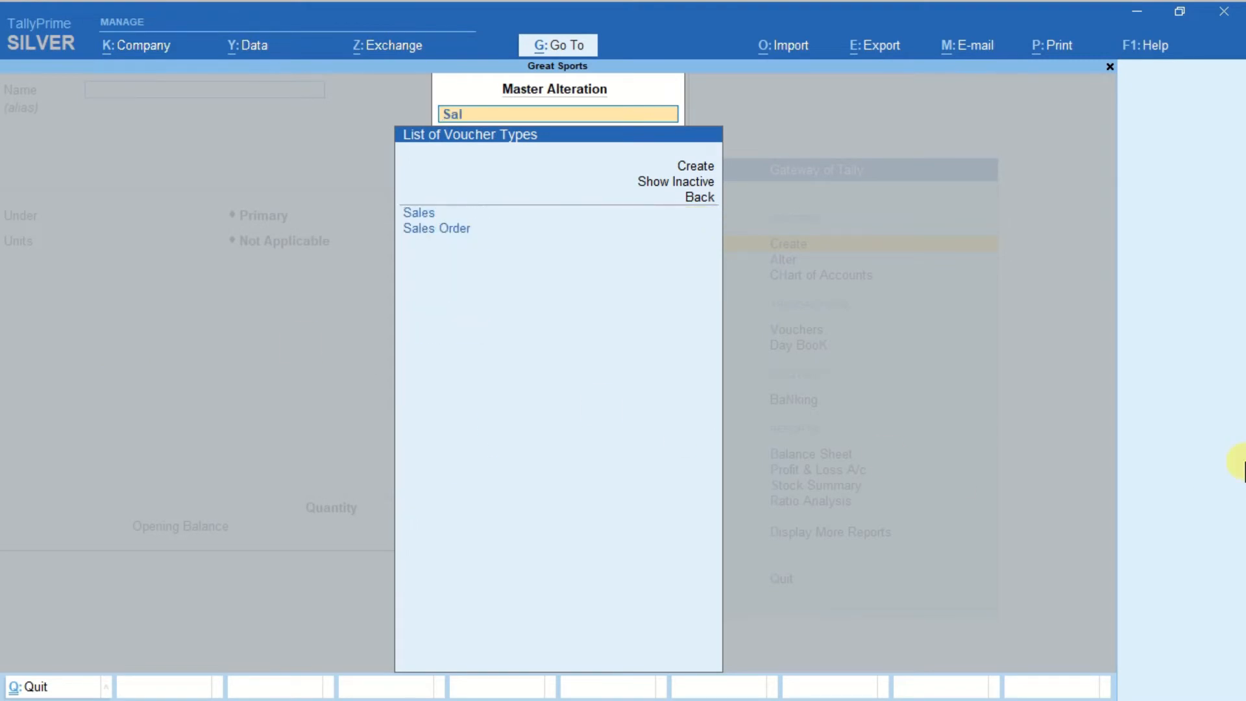
type("e")
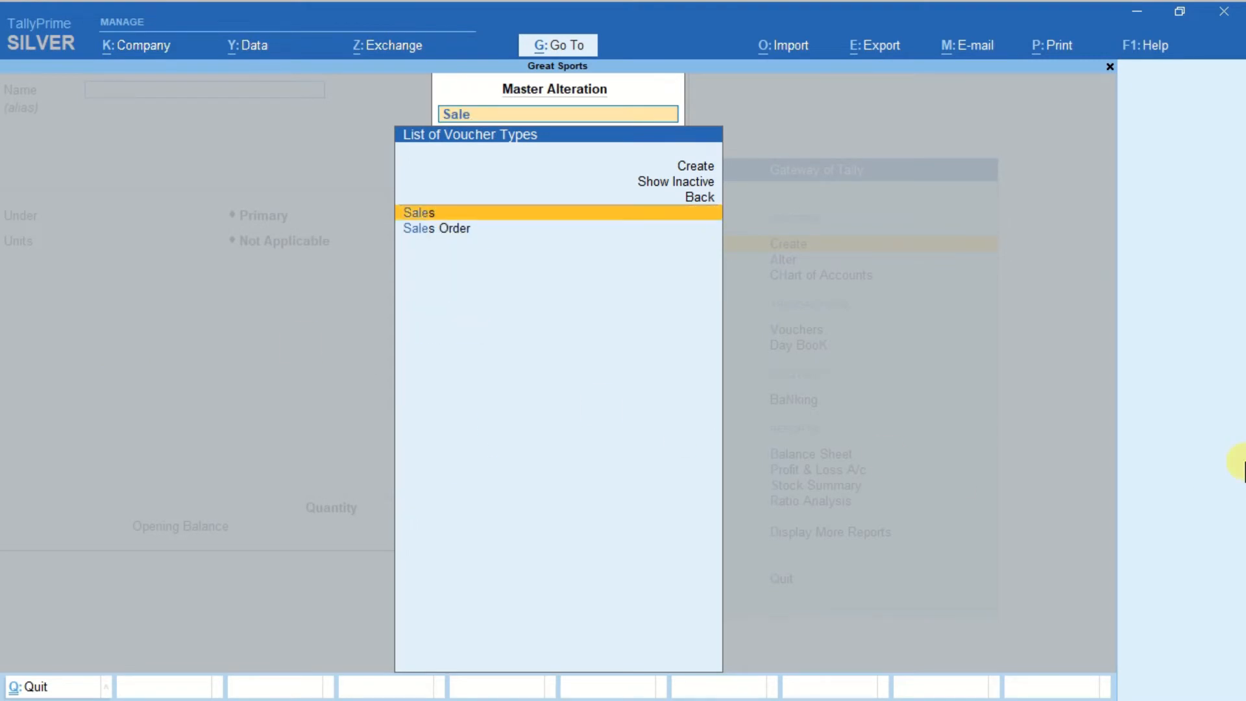
key("Return")
Set Allow zero-valued transactions to Yes for the Sales voucher type, save it, and return to the master creation list.
key("Return")
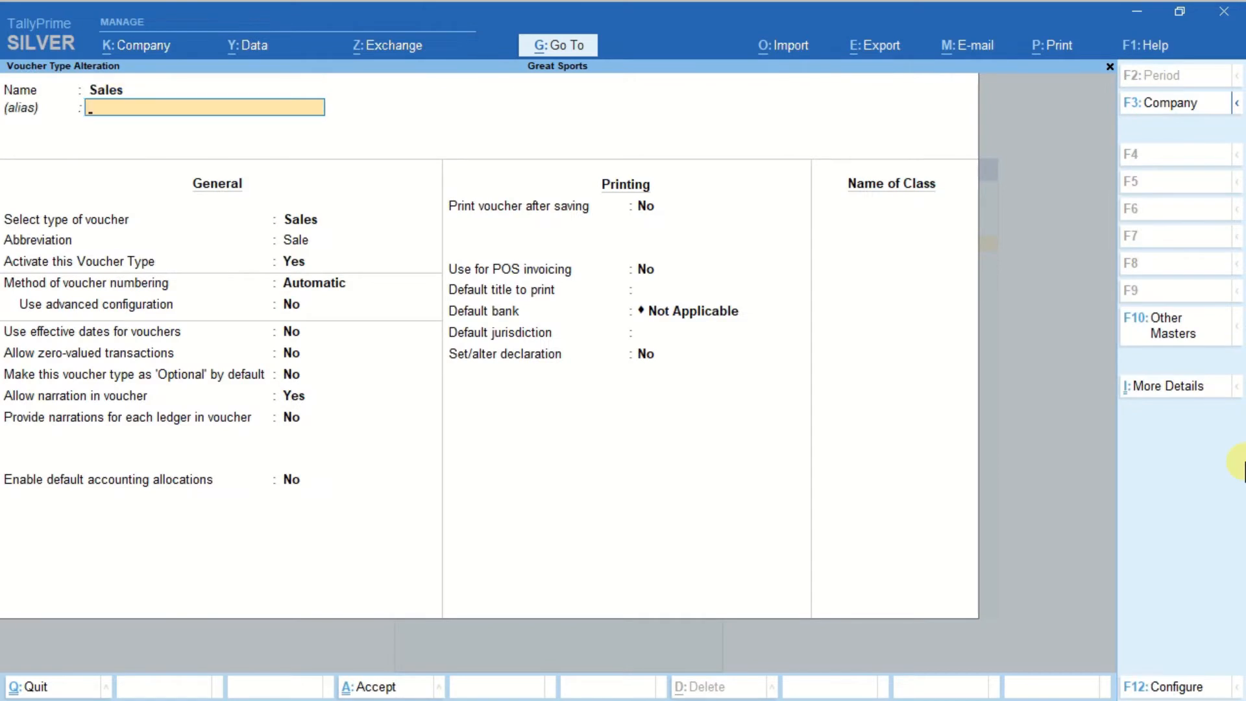
key("Return")
key("Return")
key("Return")
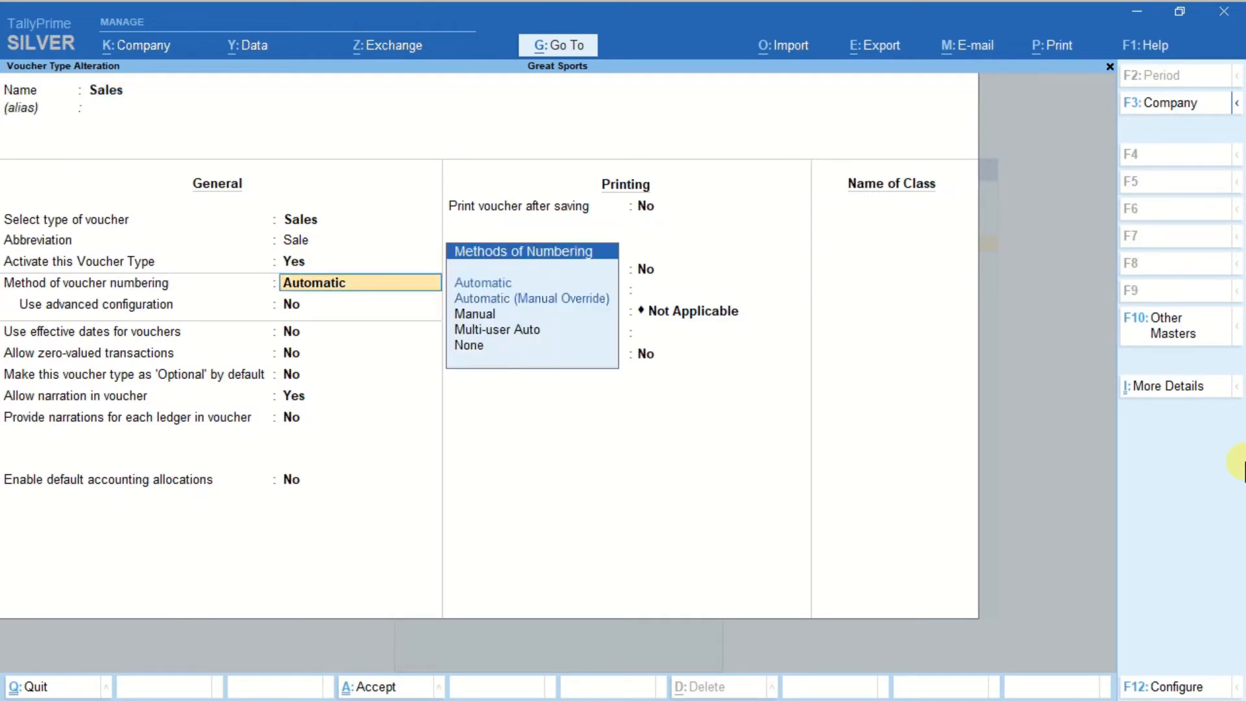
key("Return")
key("Return")
key("Return")
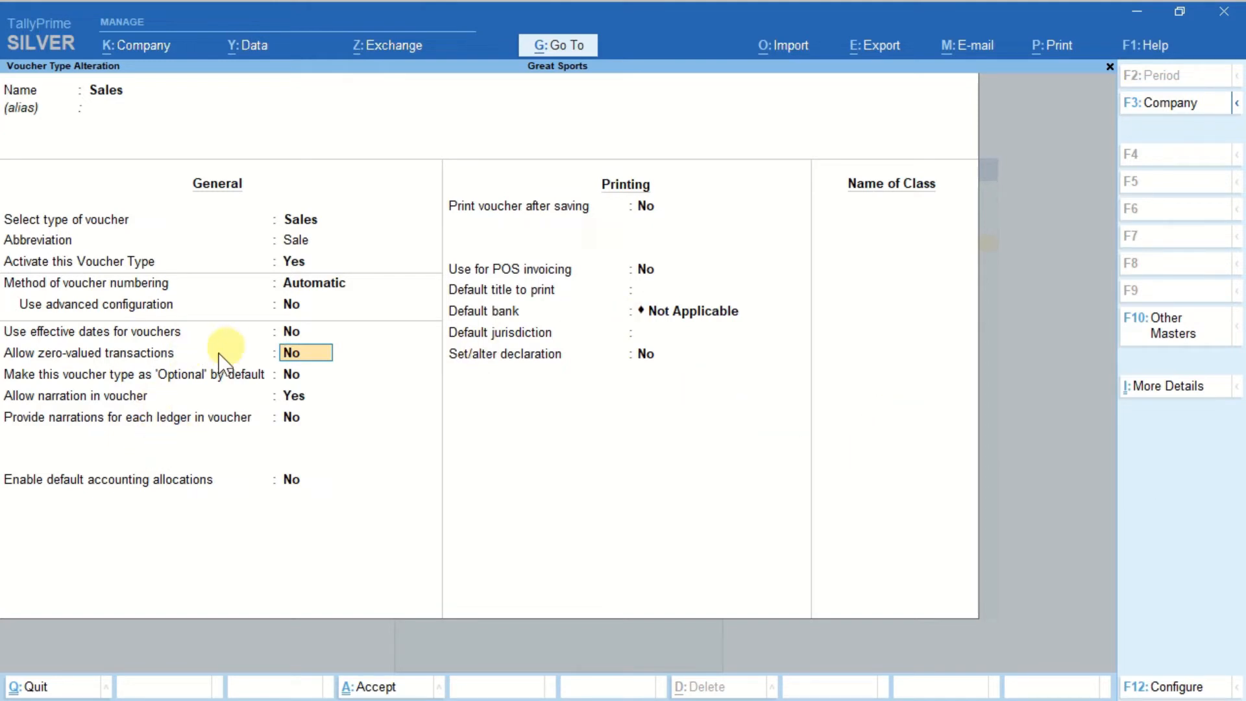
type("Yes")
key("Return")
key("Return")
key("Return")
key("Return")
key("Return")
key("Return")
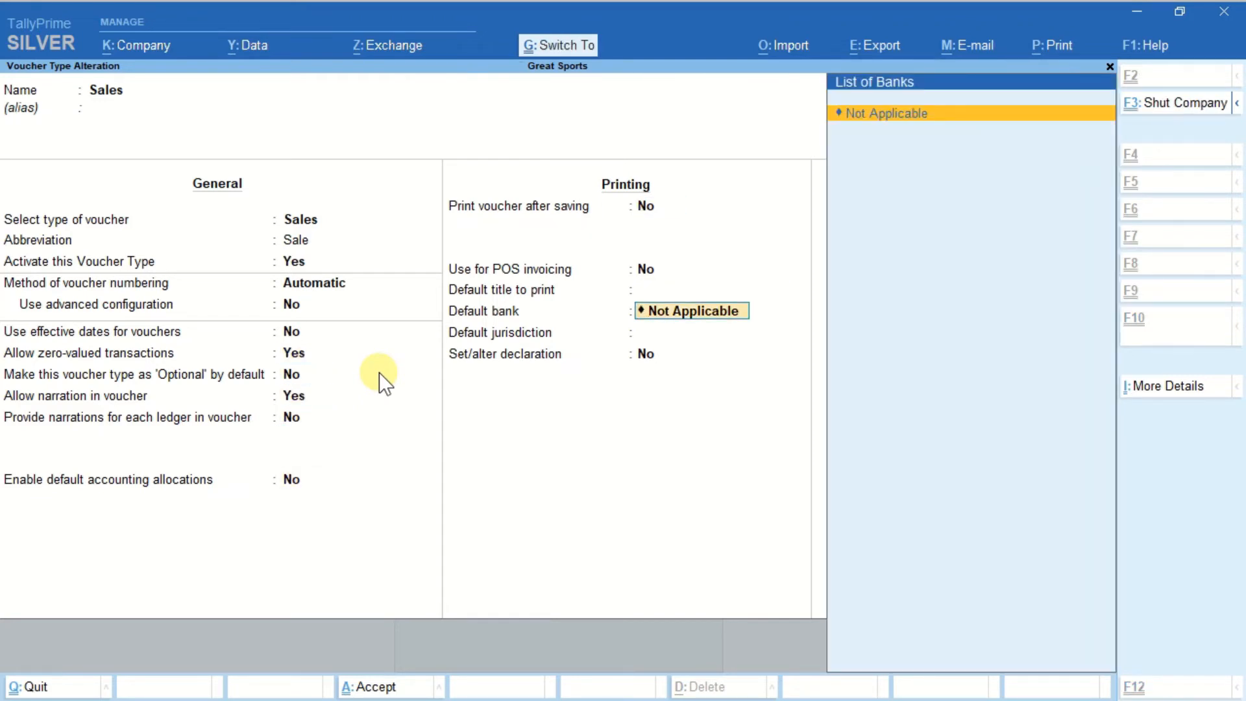
key("ctrl+a")
key("Escape")
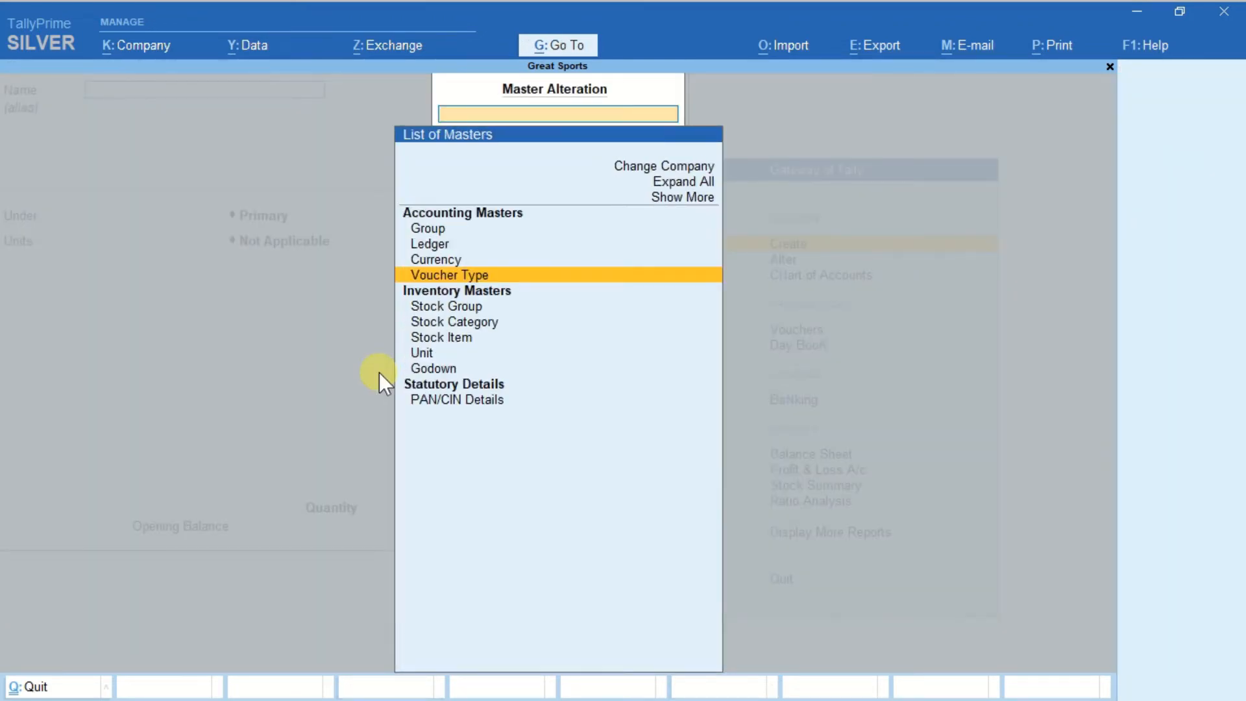
key("Escape")
Leave the master creation list and open a new Purchase voucher from the voucher entry screen.
key("Escape")
key("Return")
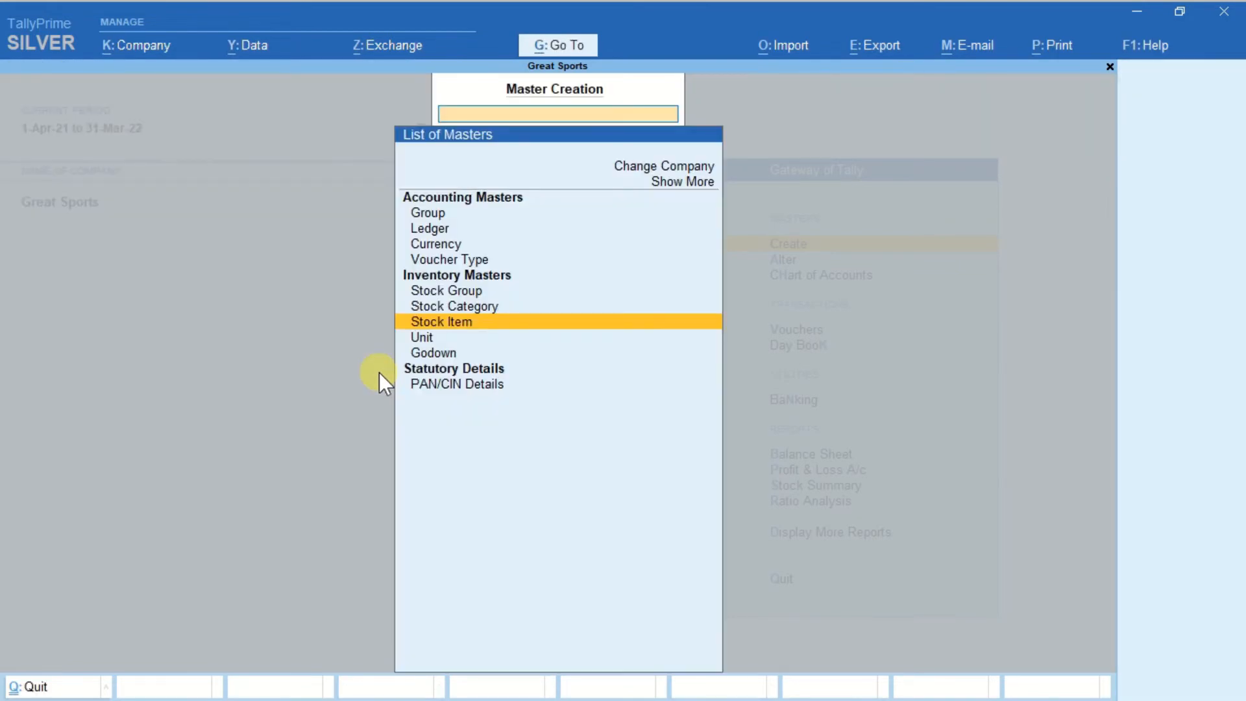
key("Escape")
key("Down")
key("Down")
key("Down")
key("Down")
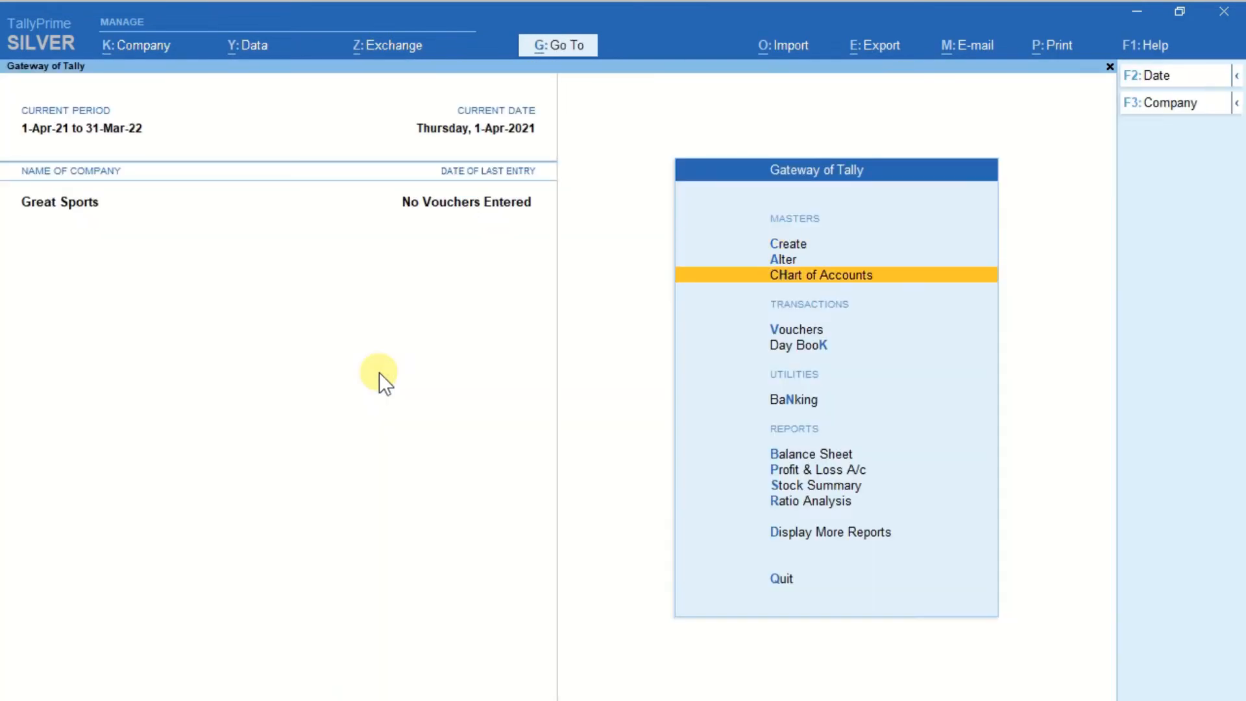
key("Up")
key("Return")
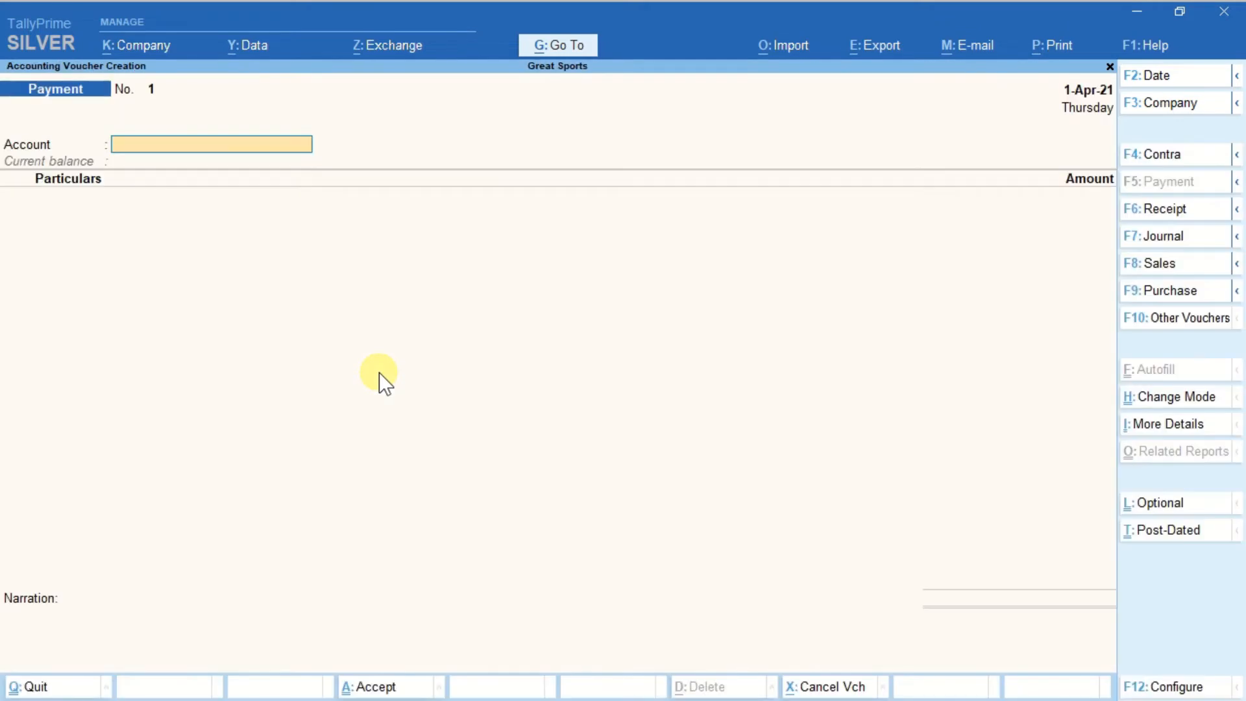
key("ctrl")
left_click(1166, 293)
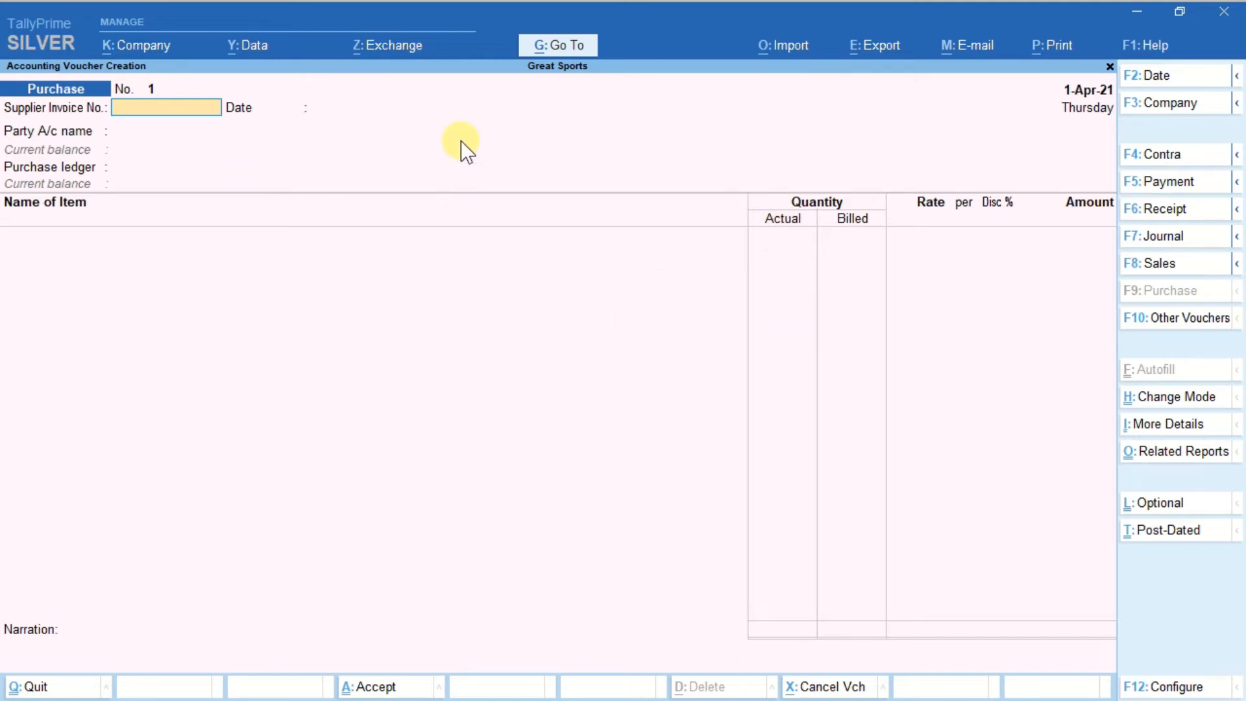
Enter supplier invoice number HS/SA/00009 with the date 1-Apr-21 in the purchase voucher.
type("HS/SA/00009")
key("Return")
key("Return")
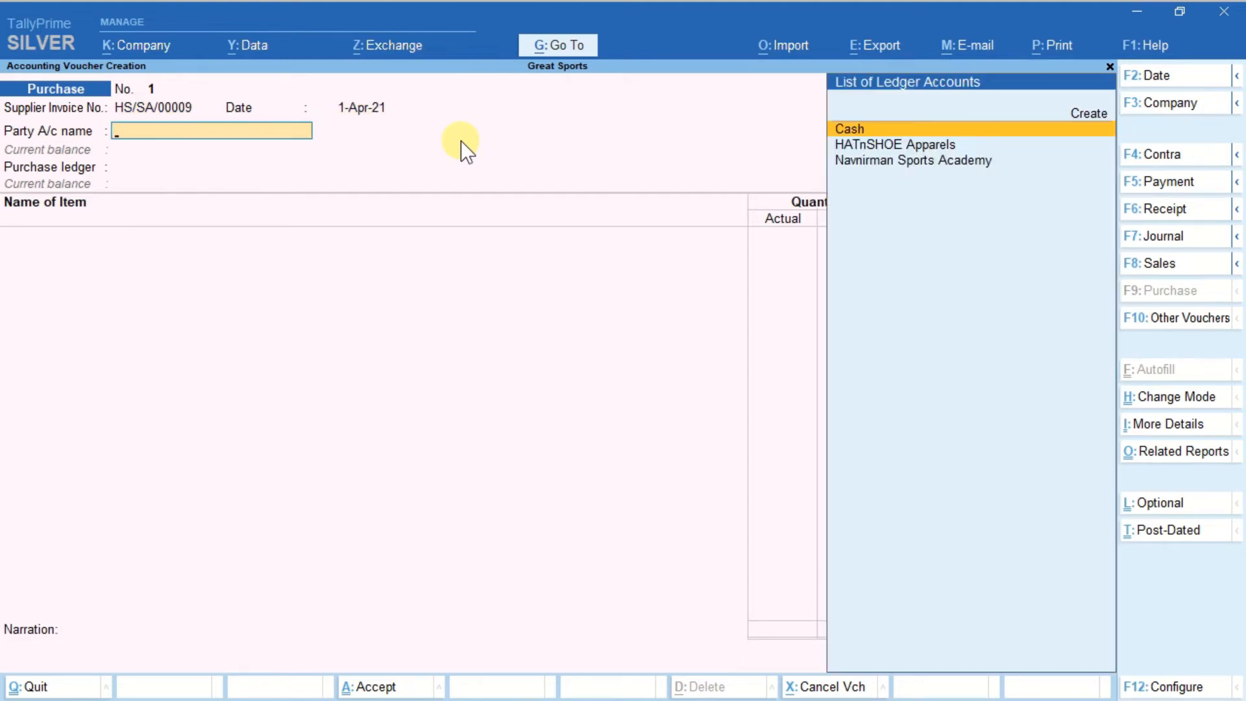
Choose HATnSHOE Apparels as the party, accept its receipt and party details unchanged, and select Purchase A/c as the purchase ledger.
key("Down")
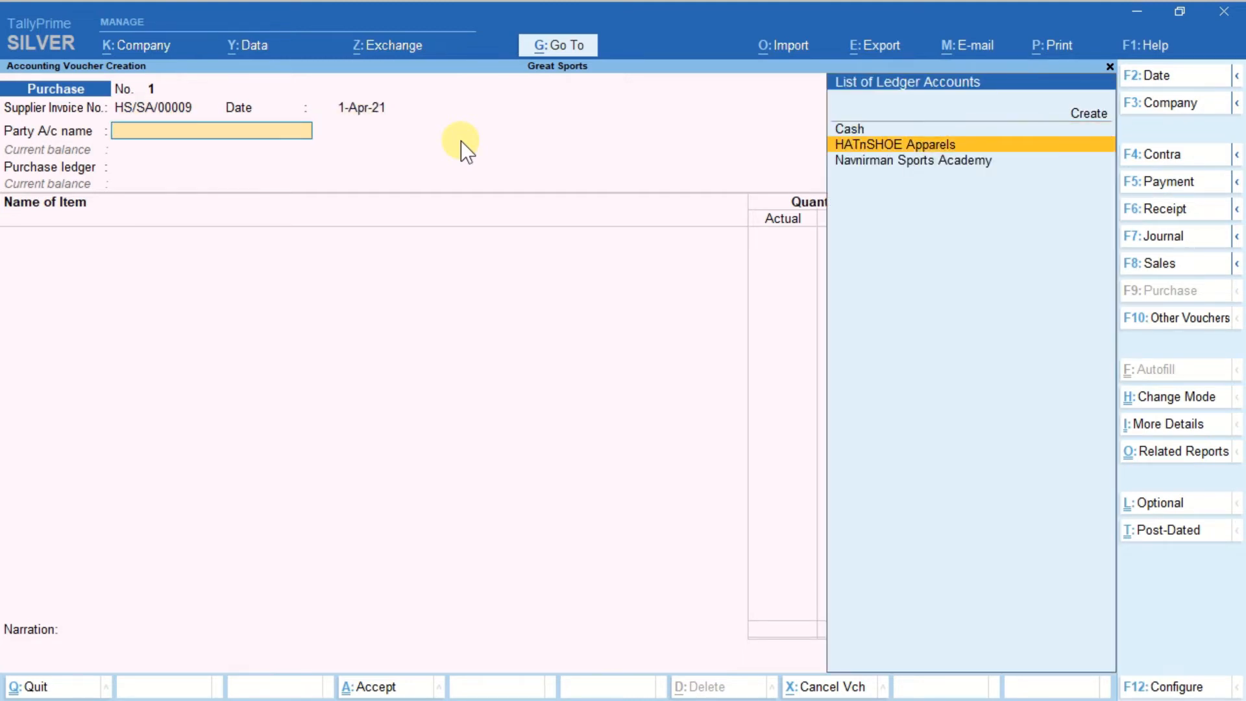
key("Return")
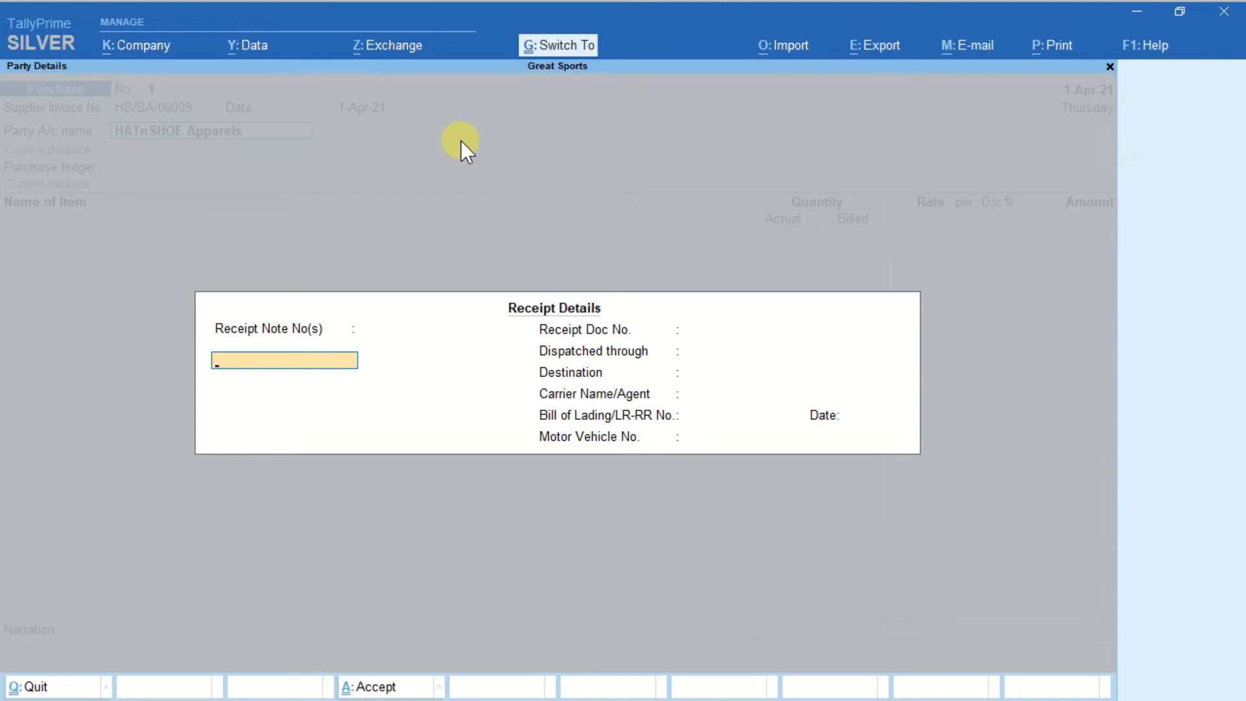
key("ctrl+a")
key("ctrl+a")
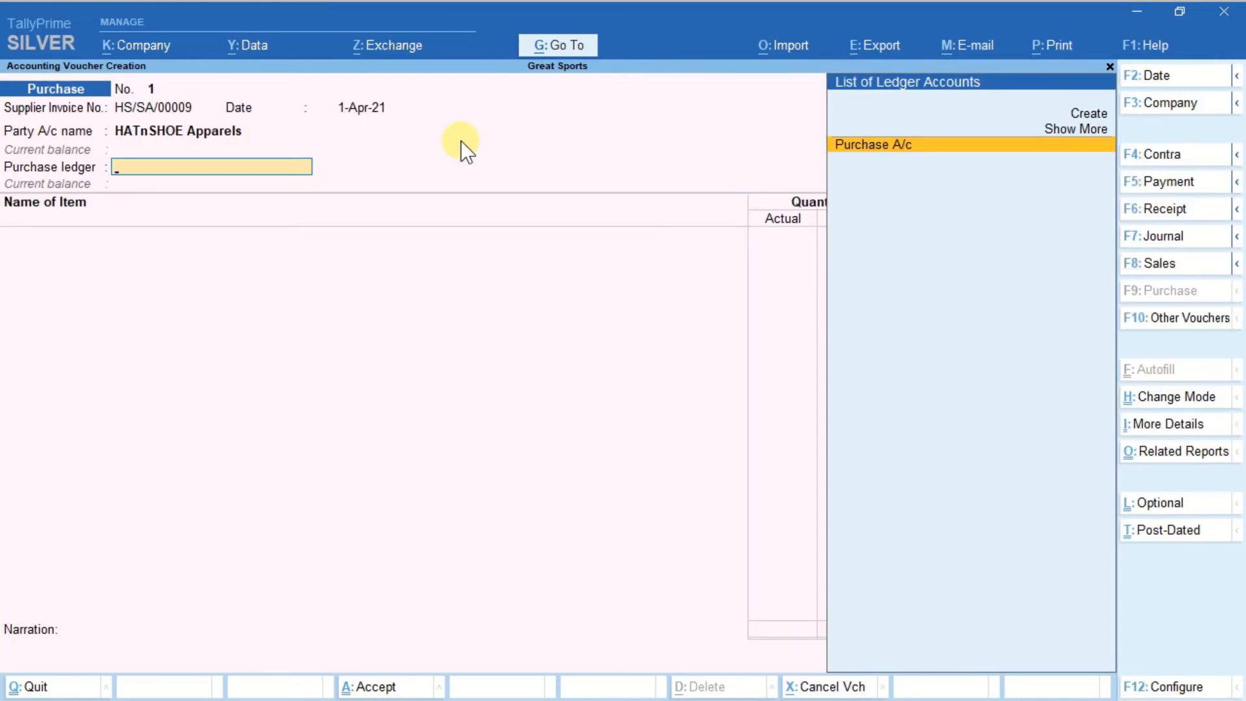
key("Return")
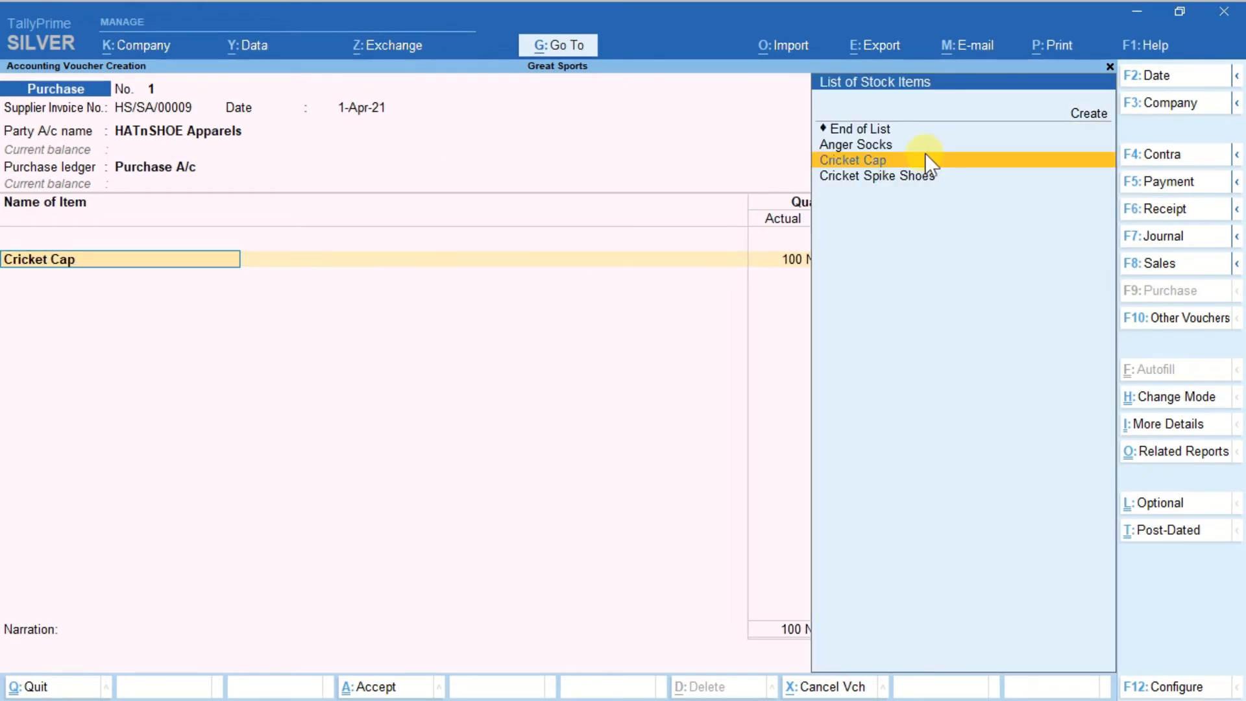
Add Cricket Cap with actual and billed quantity 100 N, rate 100.00 per N and a 10 % discount.
left_click(925, 155)
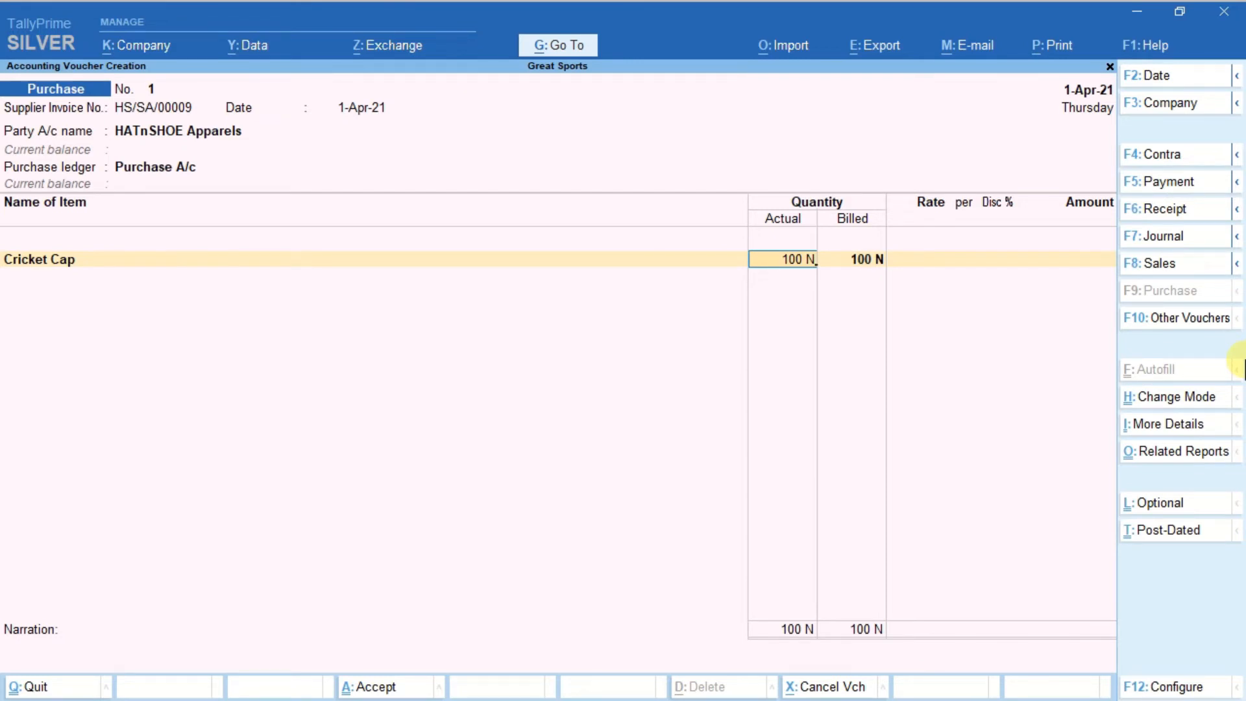
key("Return")
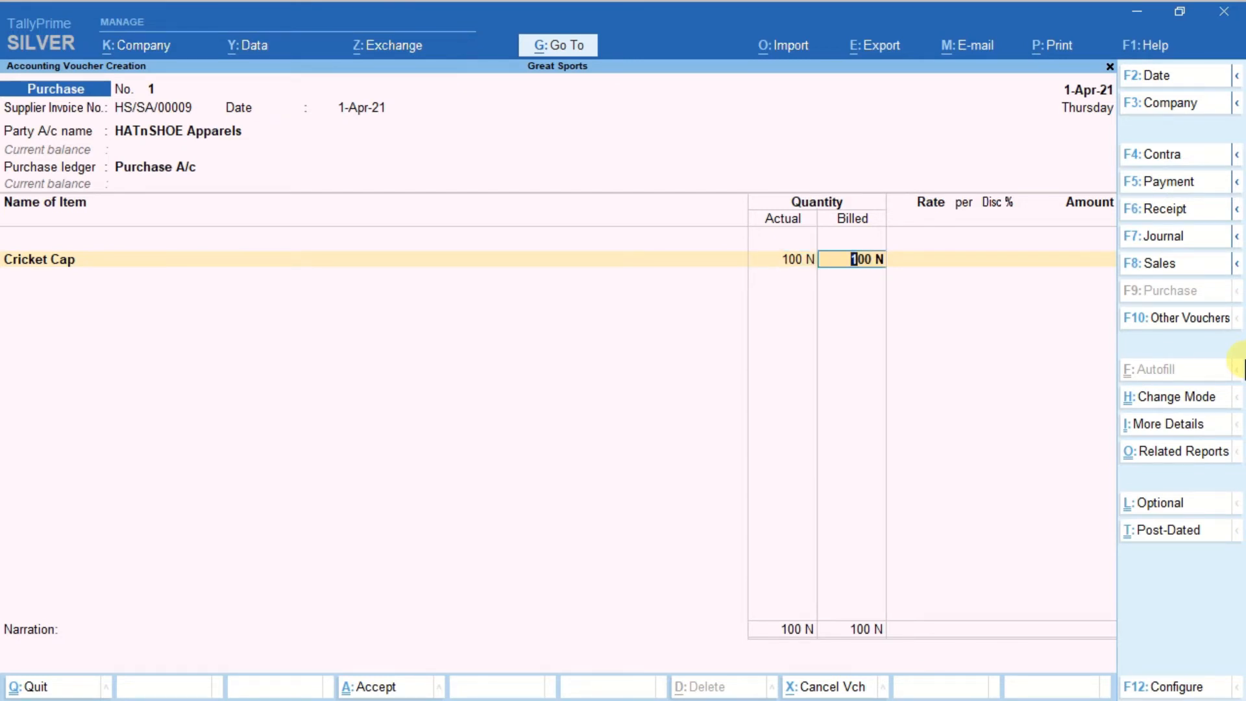
key("Return")
type("100")
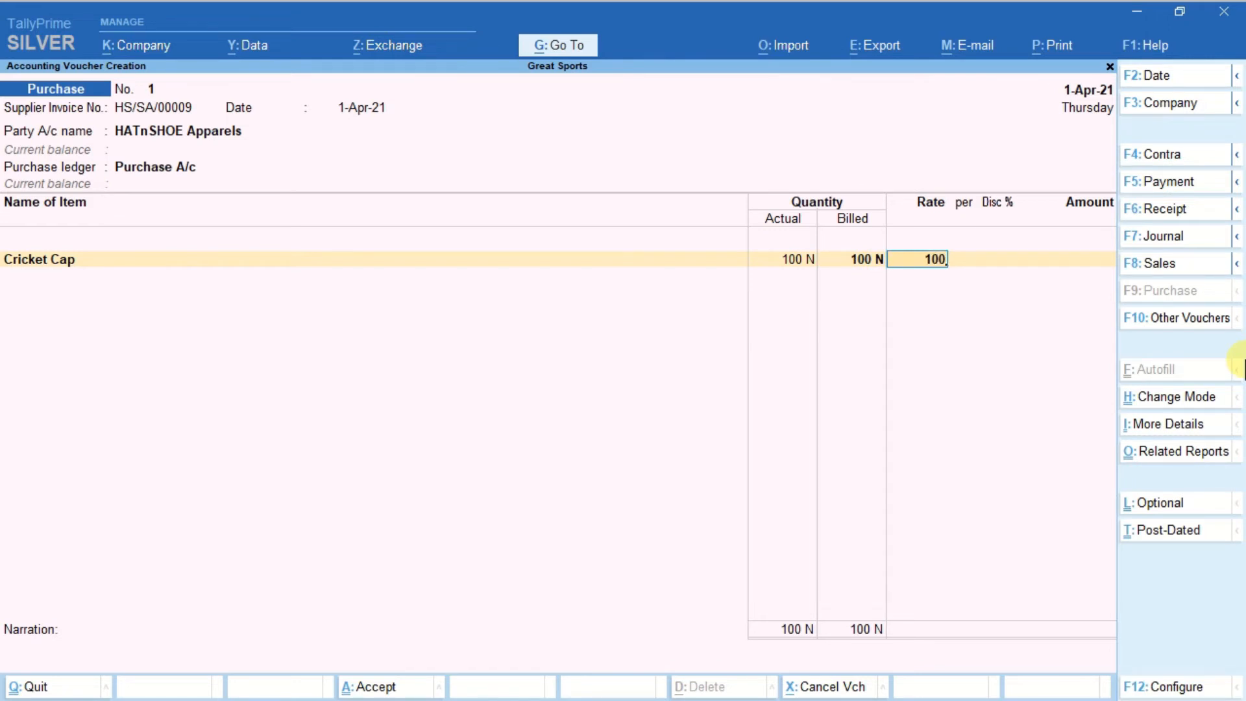
key("Return")
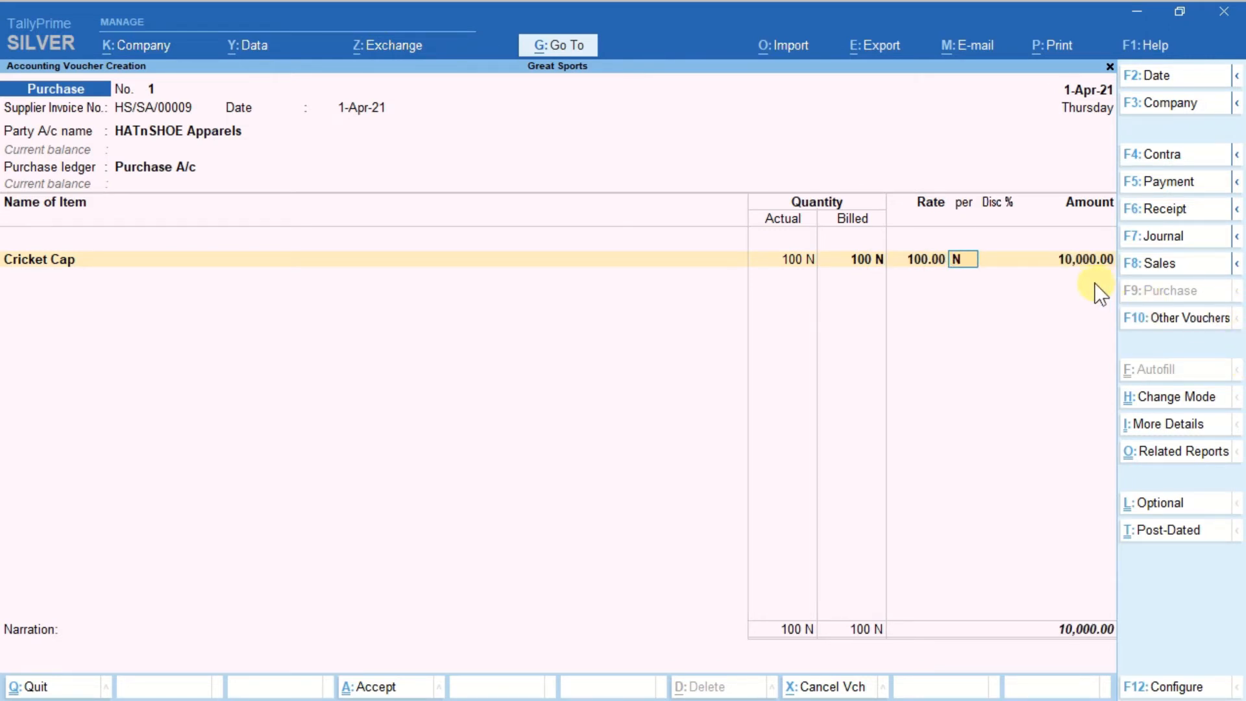
key("Return")
type("10")
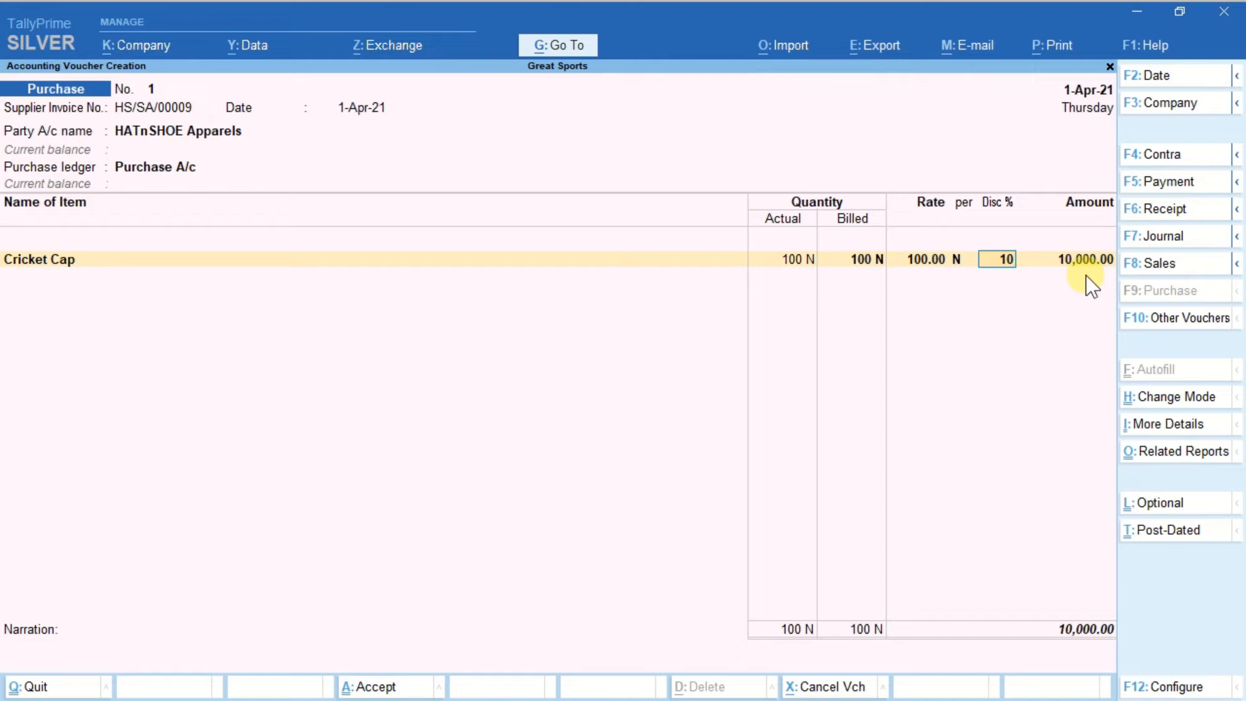
key("Return")
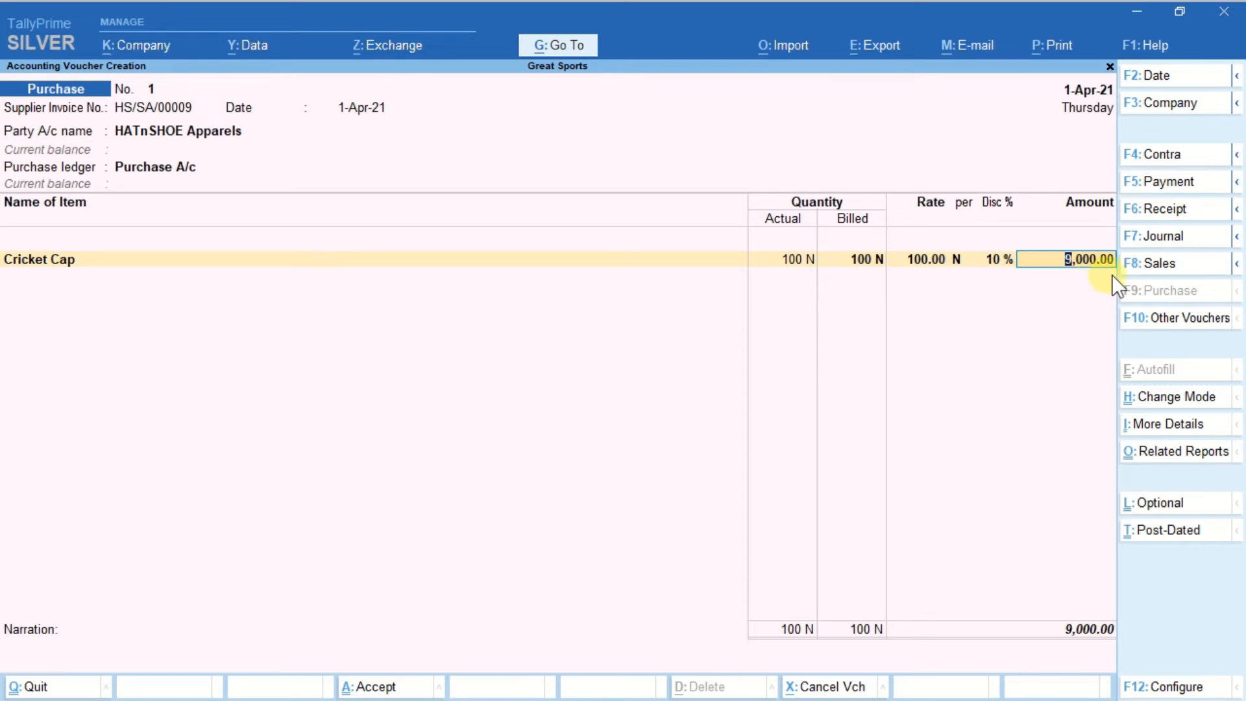
key("ctrl")
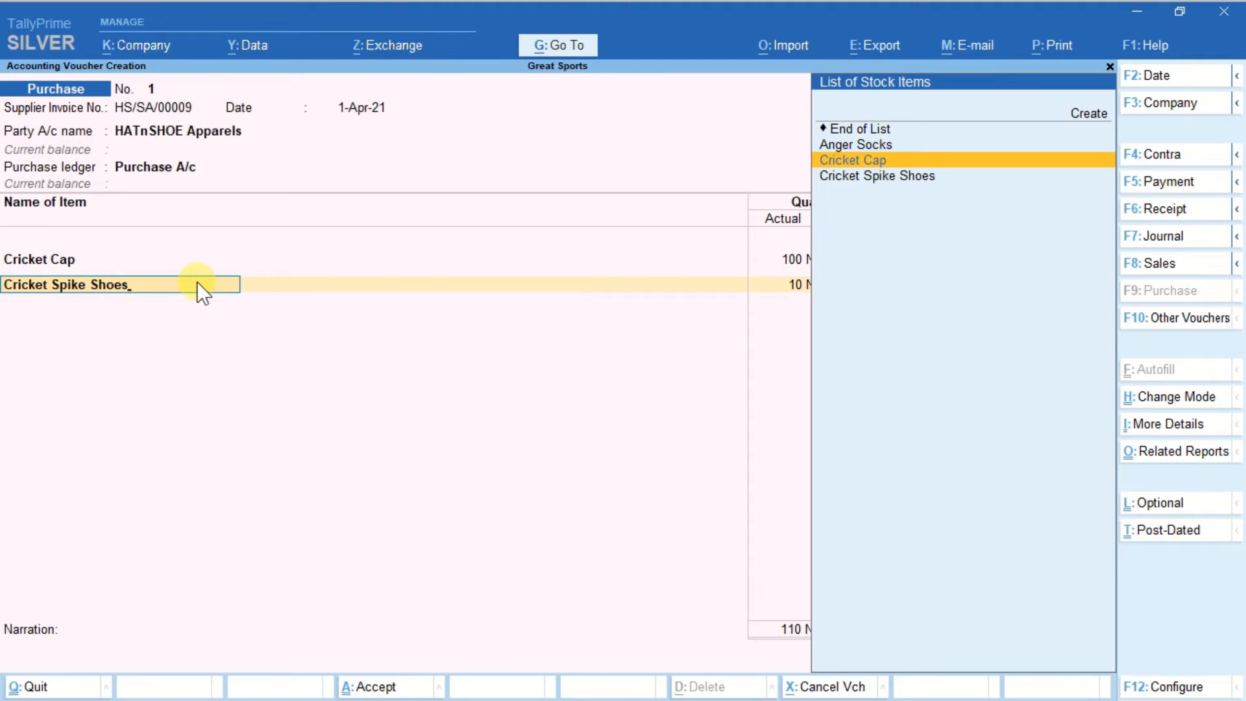
Add Cricket Spike Shoes with actual and billed quantity 10 N at 3,000.00 per N, without a discount.
left_click(858, 180)
left_click(856, 173)
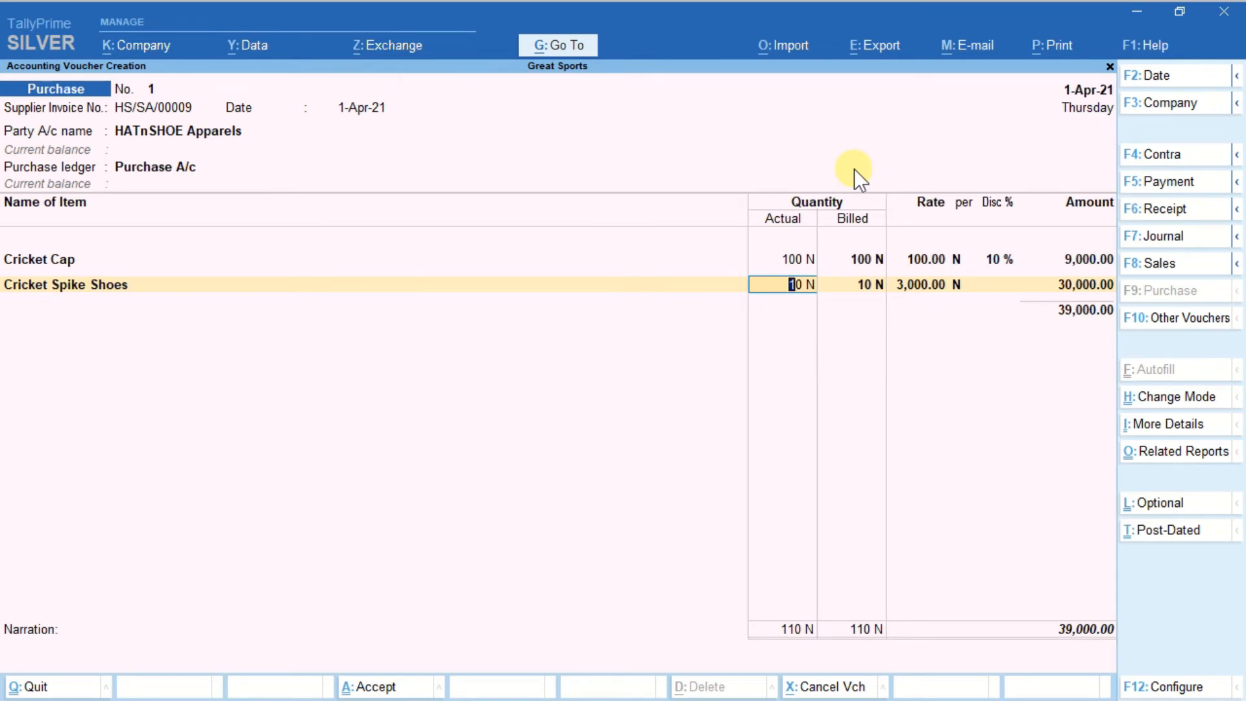
key("Return")
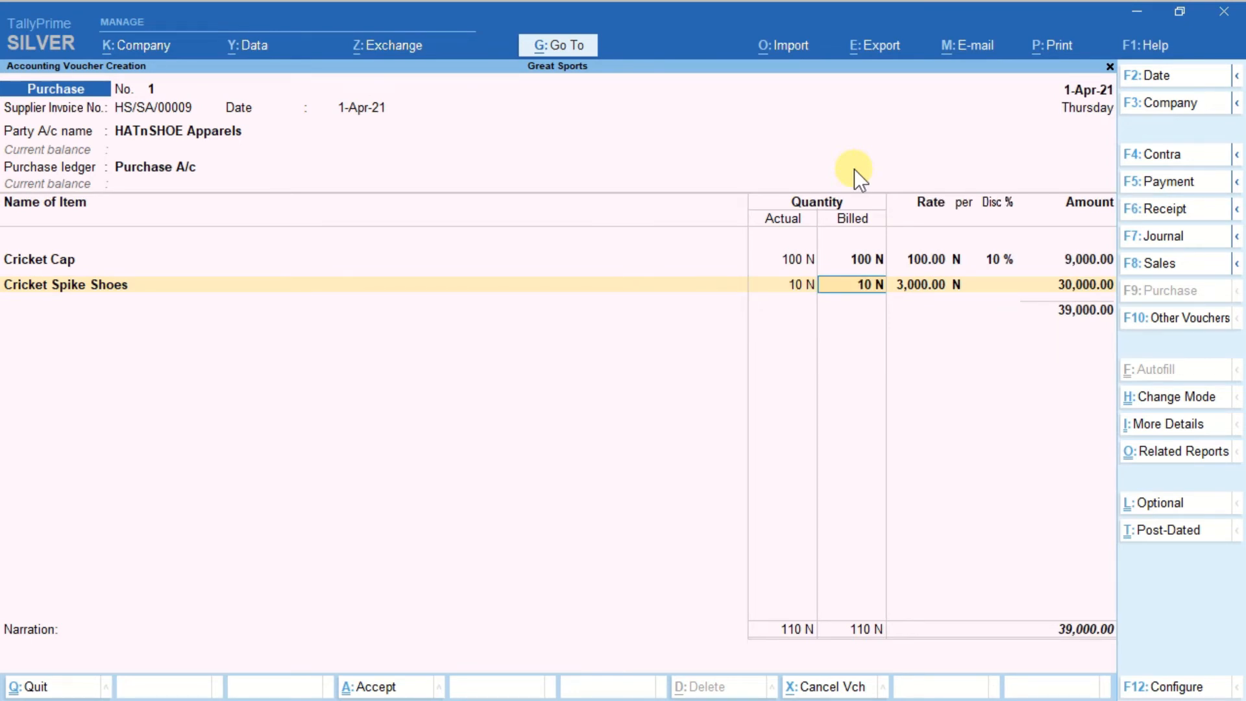
key("Return")
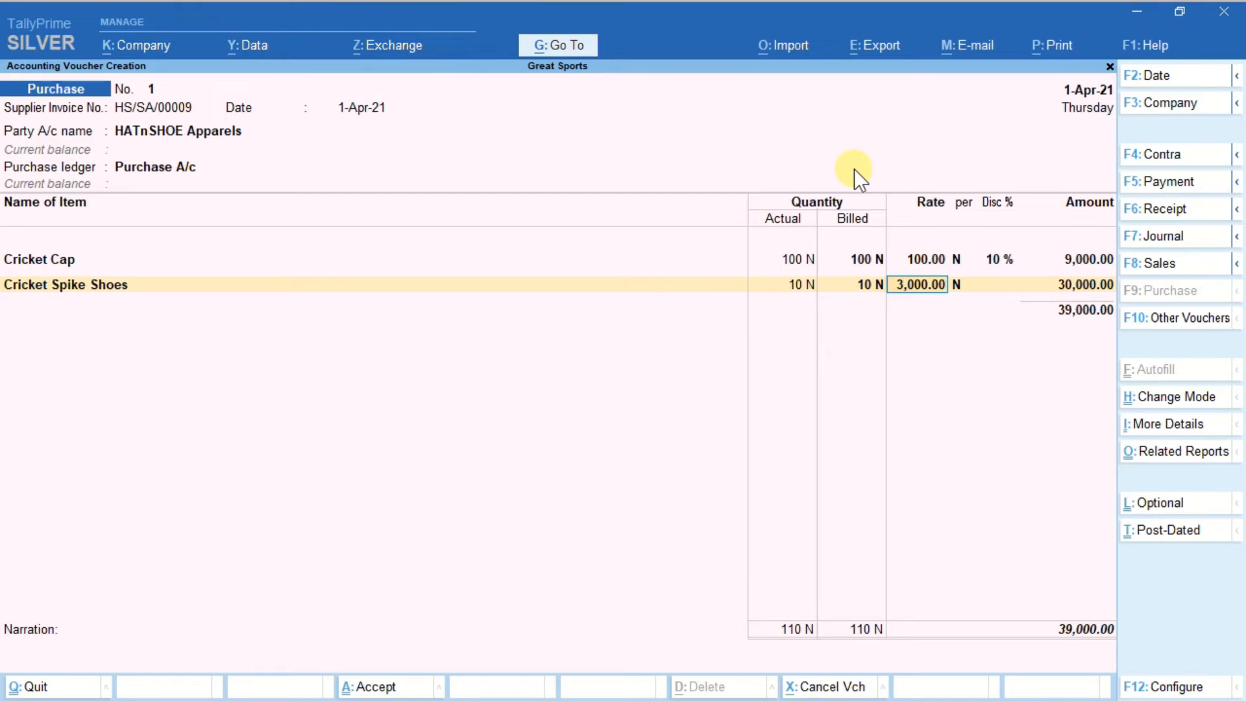
key("Return")
key("Return")
key("Return")
key("Return")
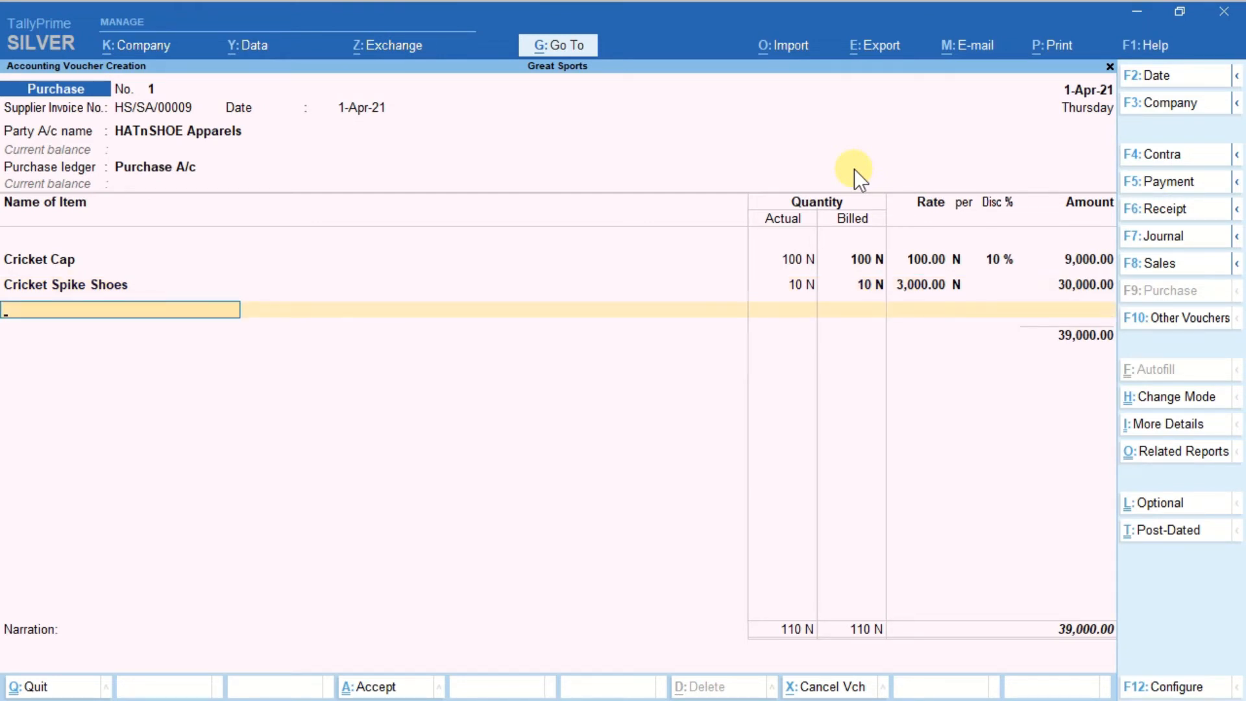
Add Anger Socks with actual and billed quantity 20 N at 50.00 per N, without a discount.
type("S")
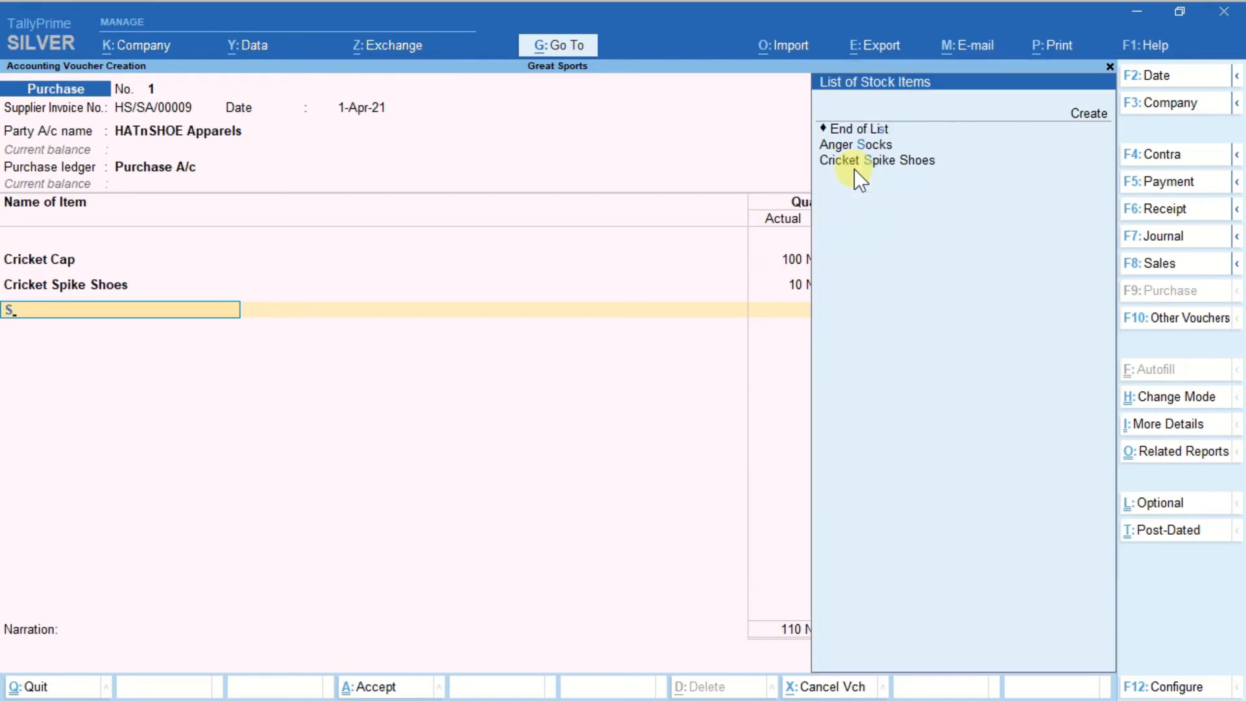
key("Down")
key("Return")
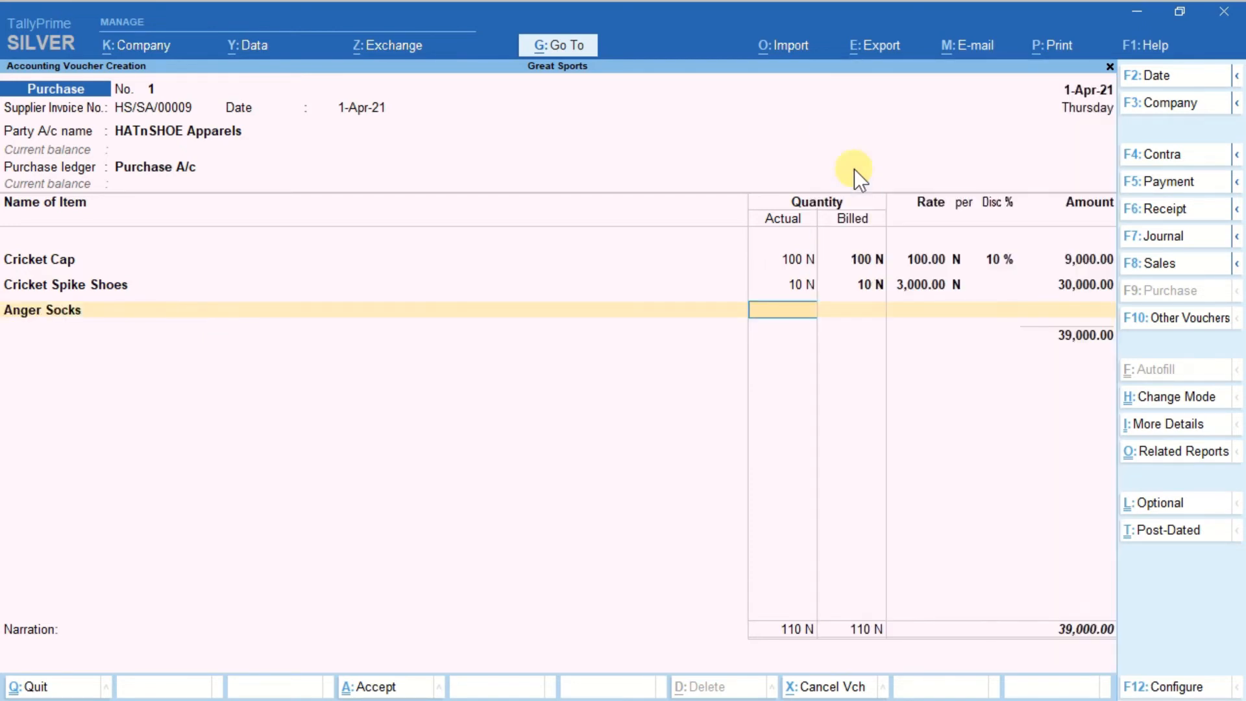
type("20")
key("Return")
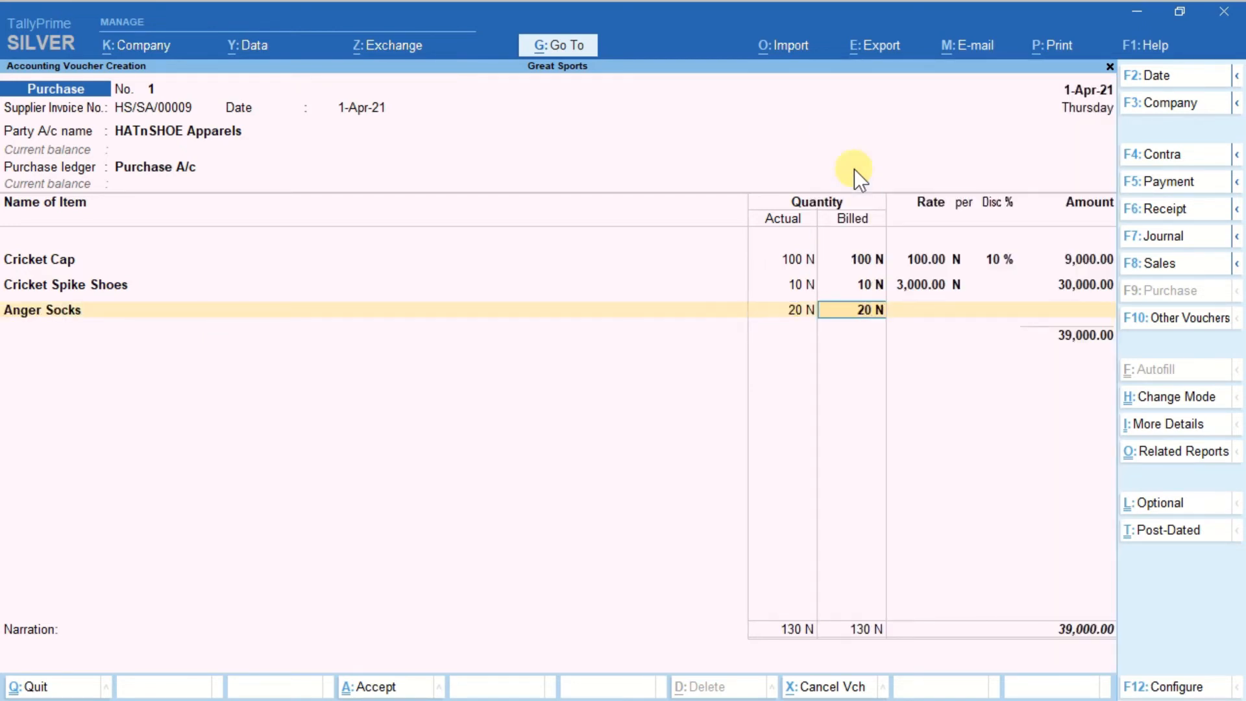
key("Return")
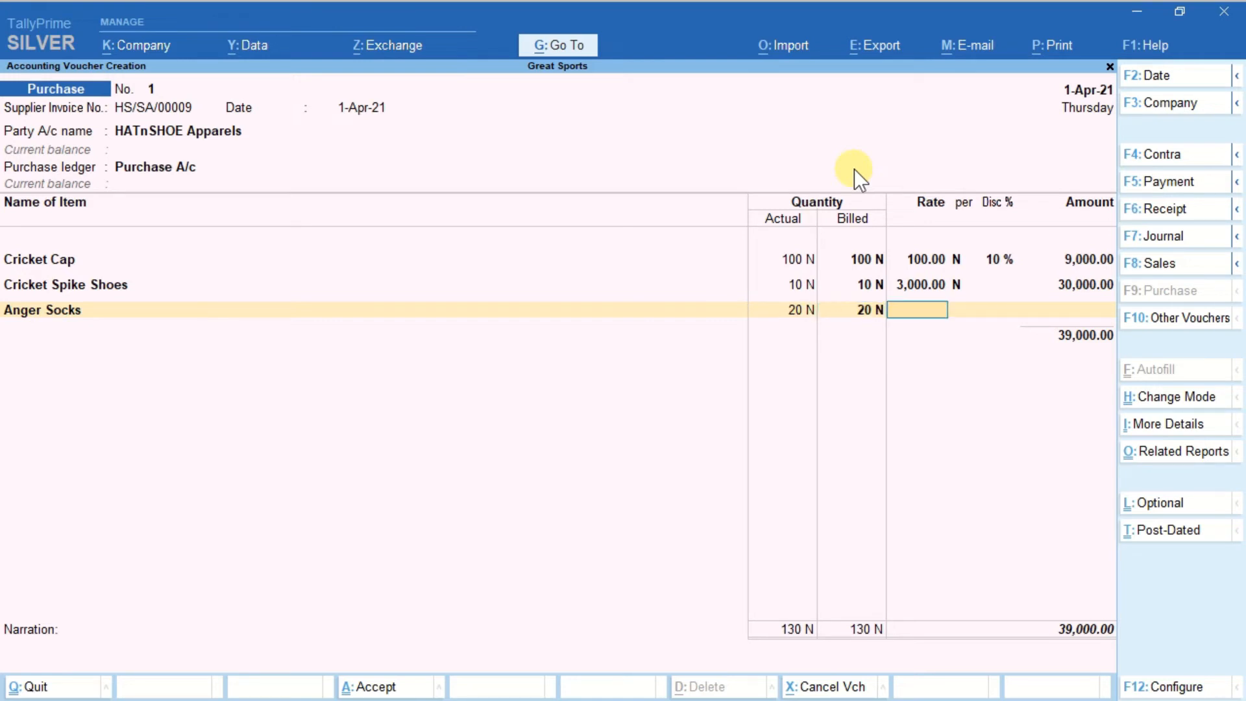
type("50")
key("Return")
key("Return")
key("Return")
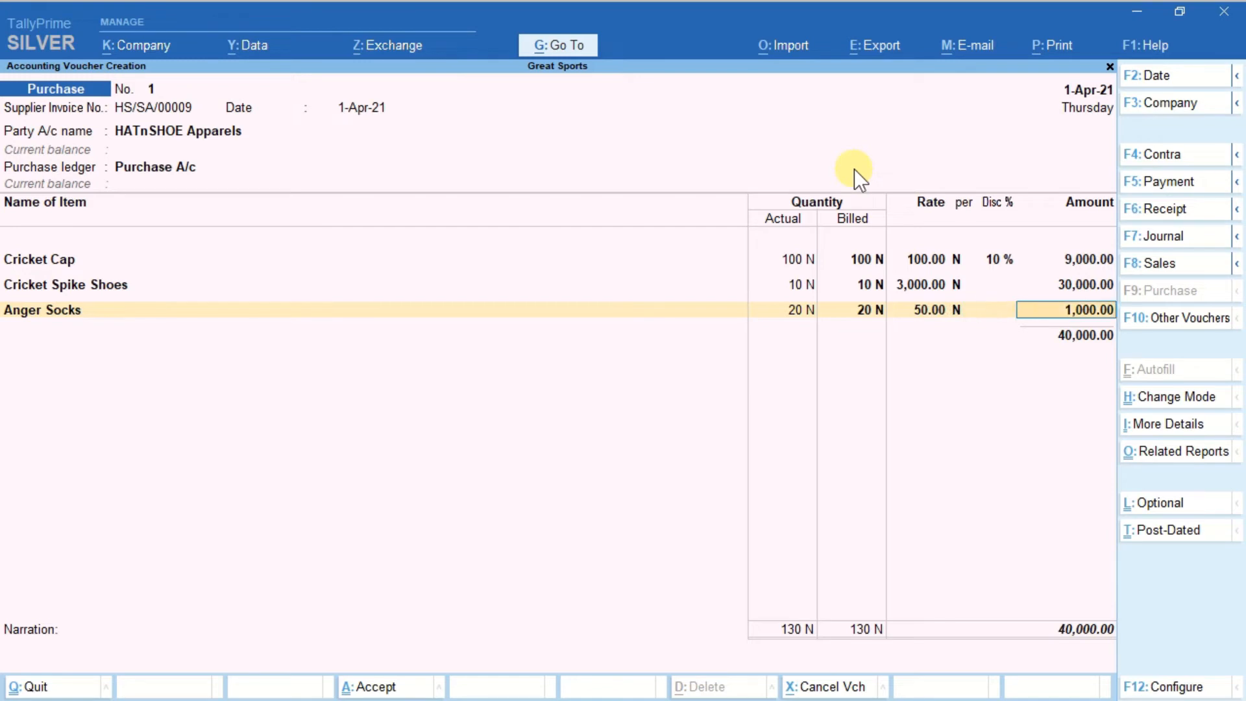
key("Return")
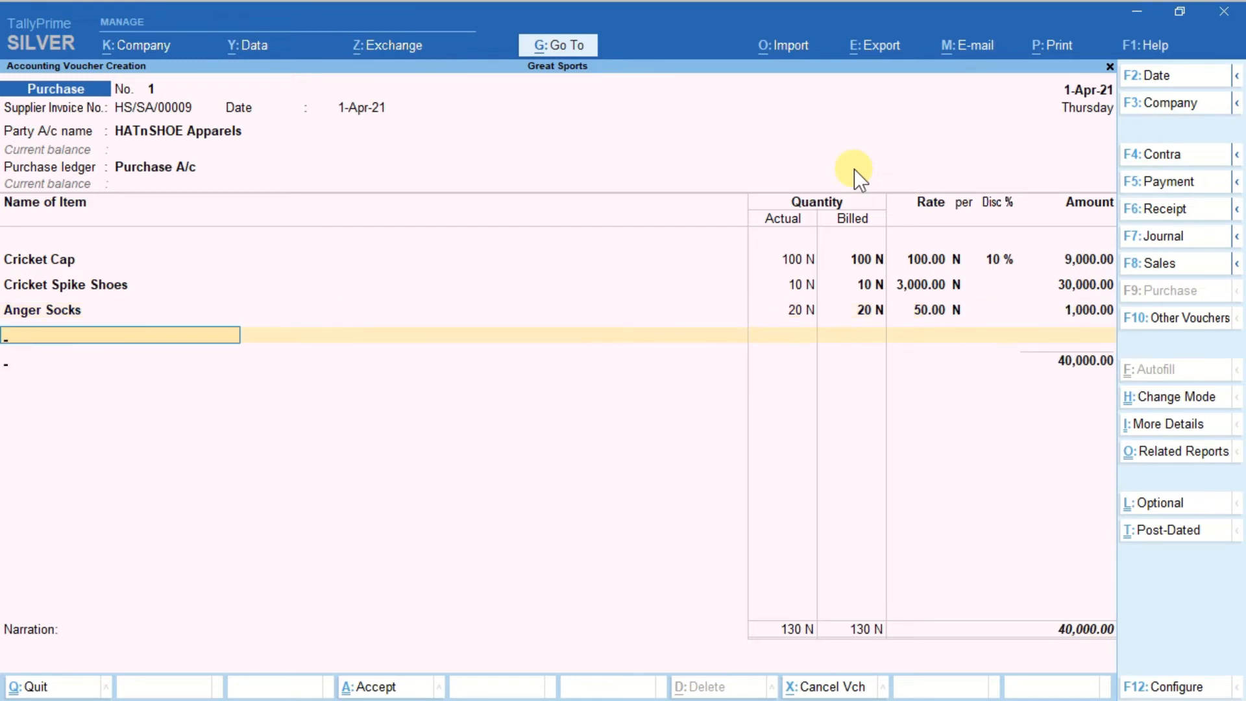
End the item list, accept the bill-wise New Ref HS/SA/00009 for the full amount, and save the purchase voucher without a narration.
key("Return")
key("Return")
key("Return")
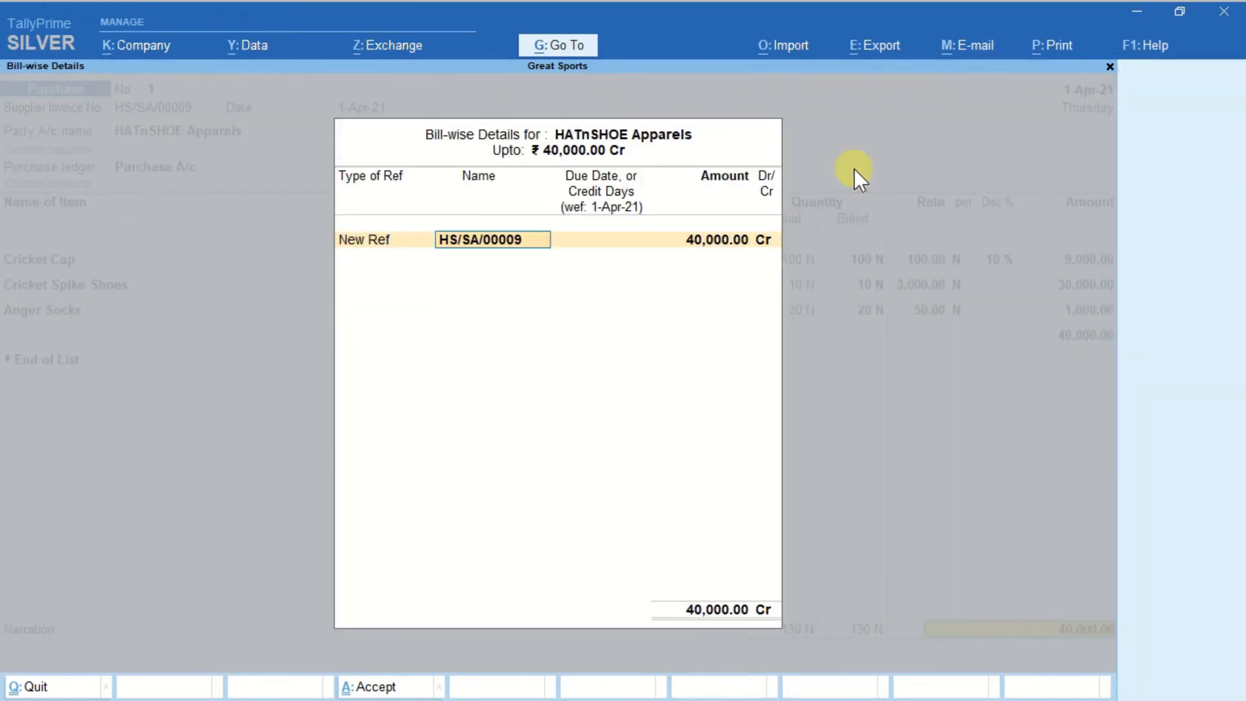
key("Return")
key("Return")
key("Return")
key("Return")
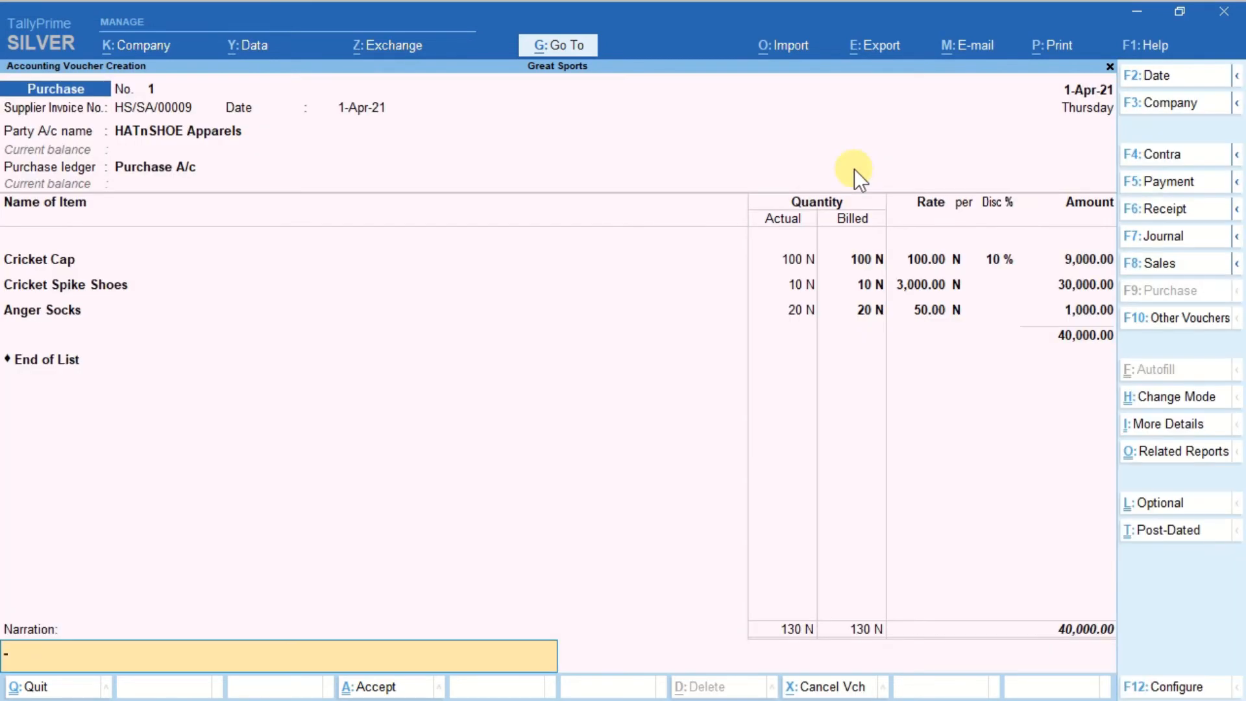
key("Return")
key("Return")
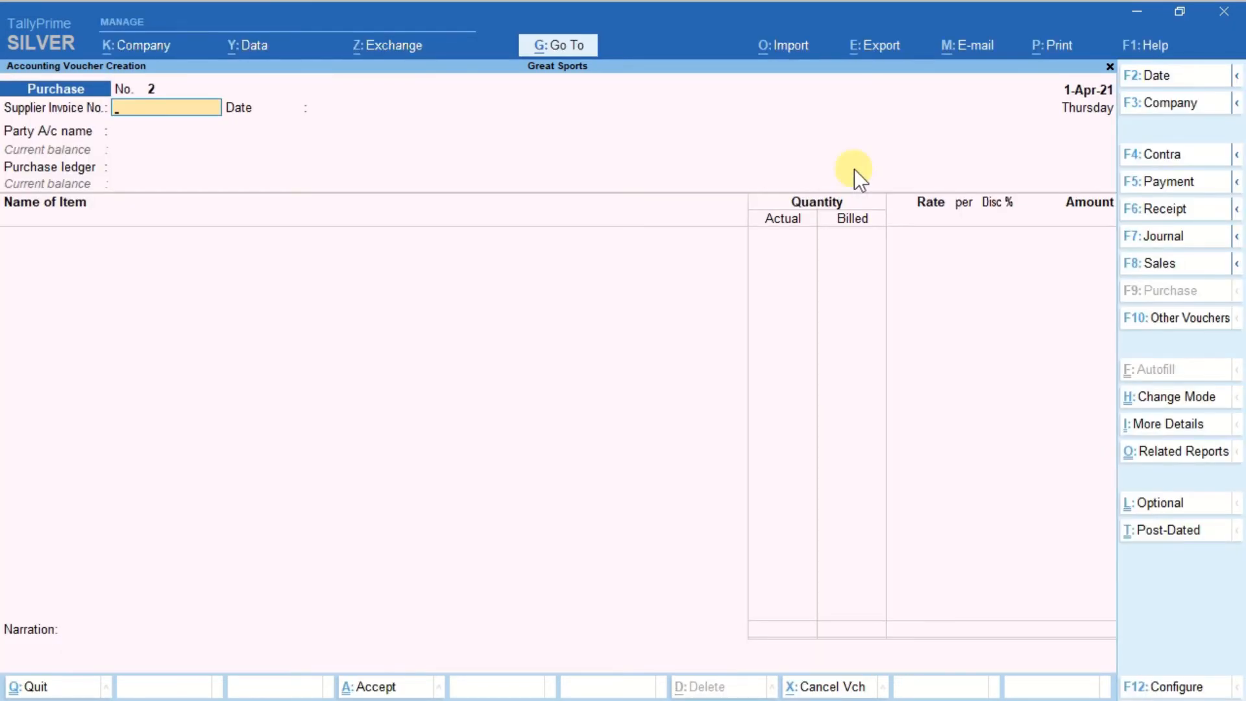
Start a Sales voucher for Navnirman Sports Academy with default dispatch and party details, using Sales A/c as the sales ledger.
key("ctrl")
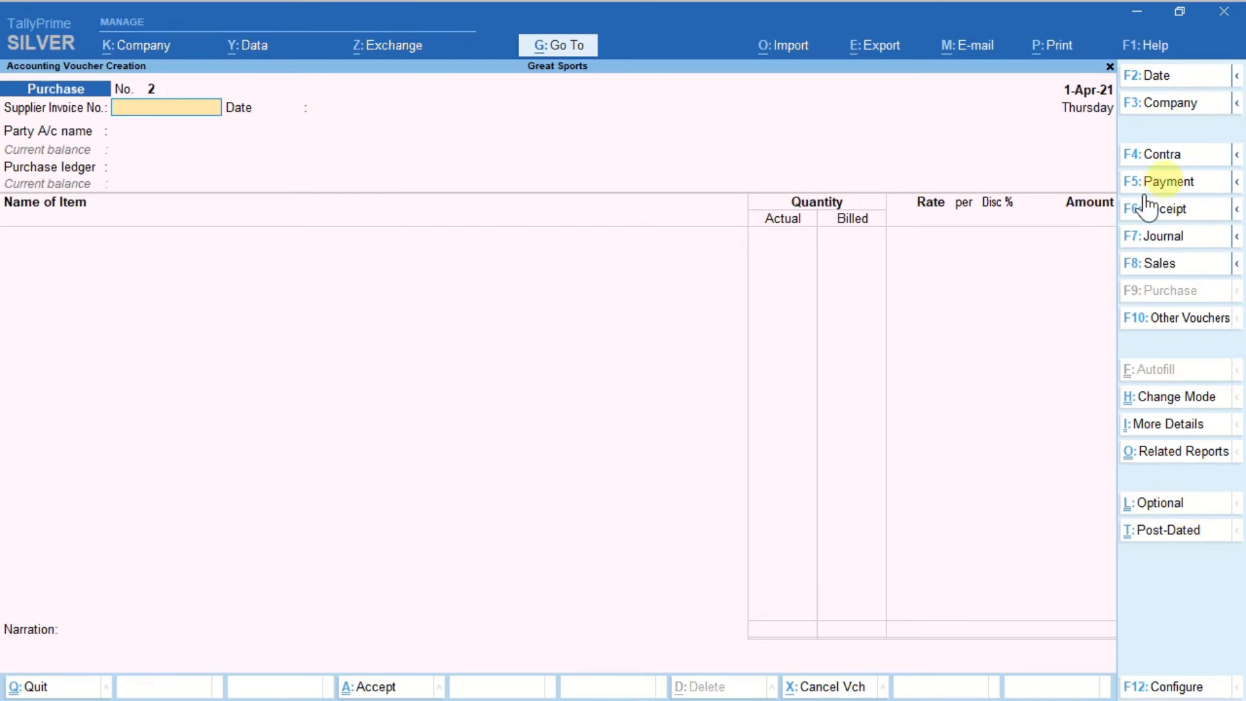
left_click(1174, 265)
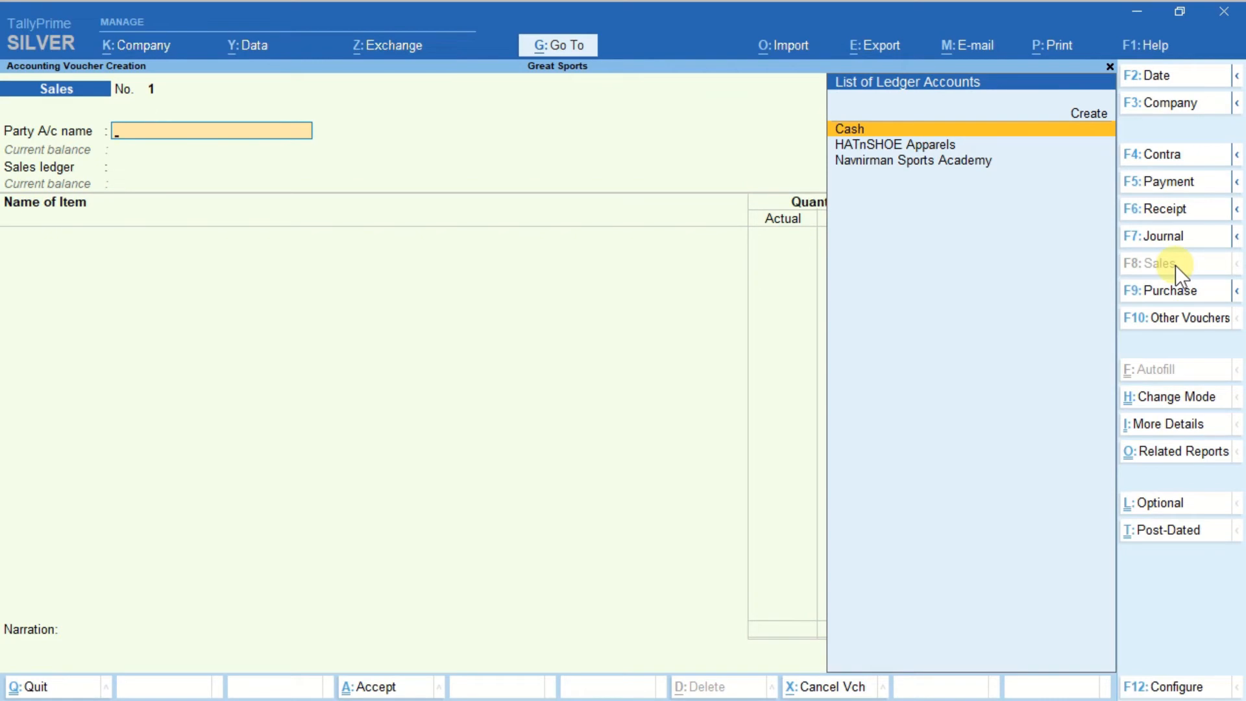
key("Down")
key("Down")
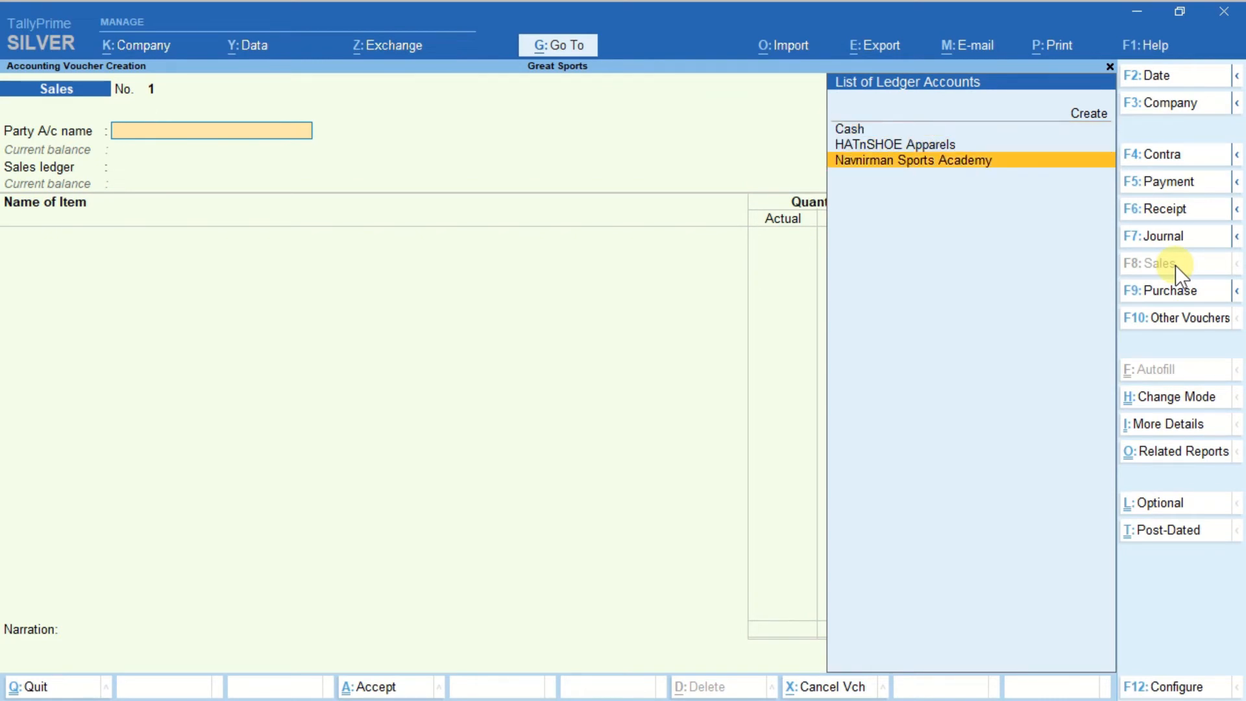
key("Return")
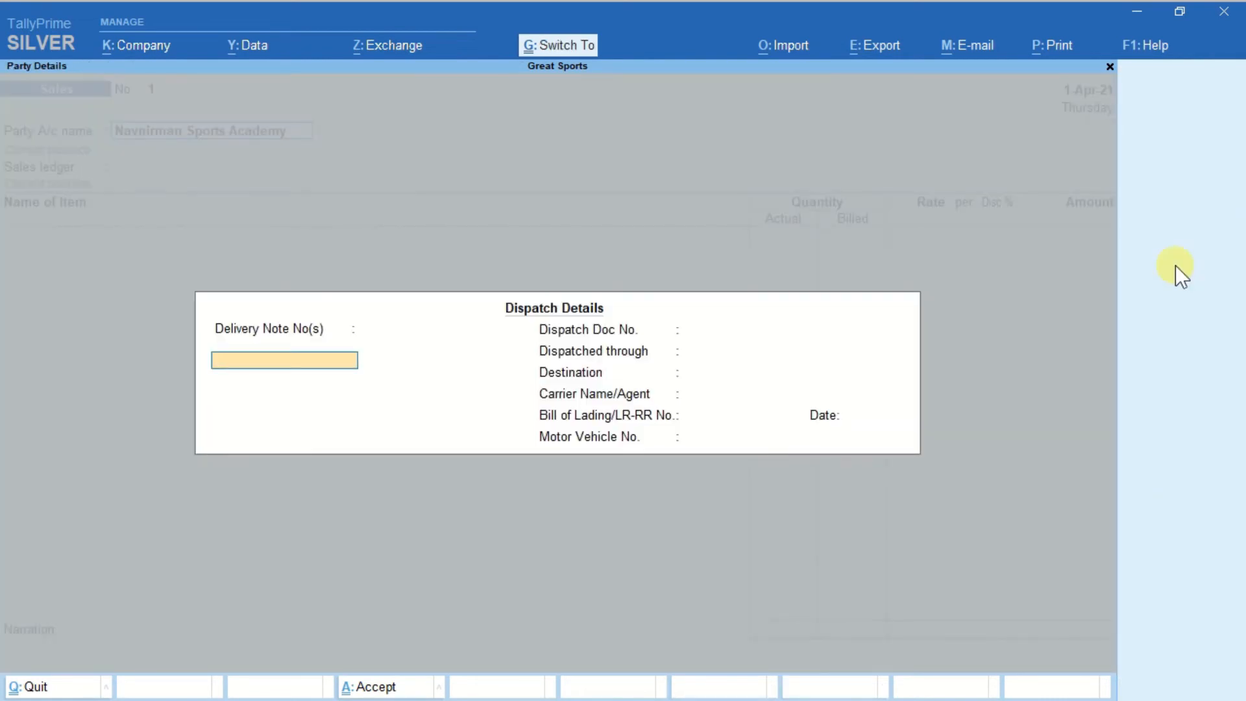
key("ctrl+a")
key("ctrl+a")
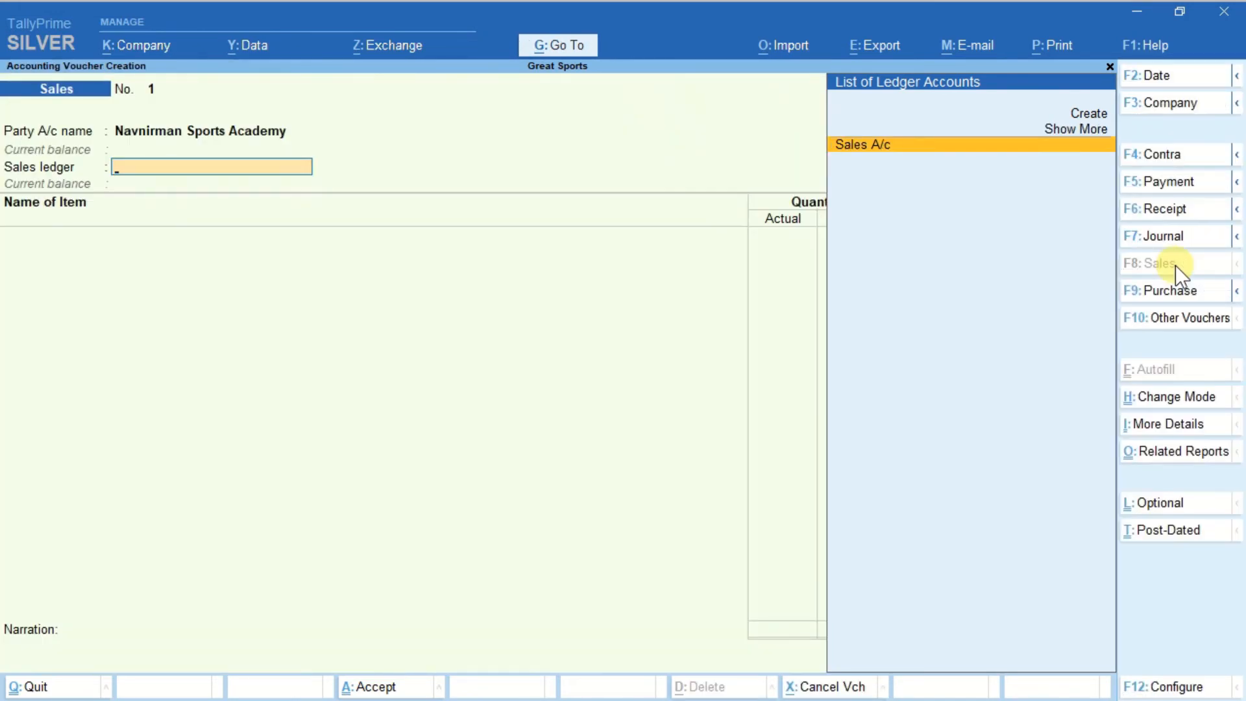
key("Return")
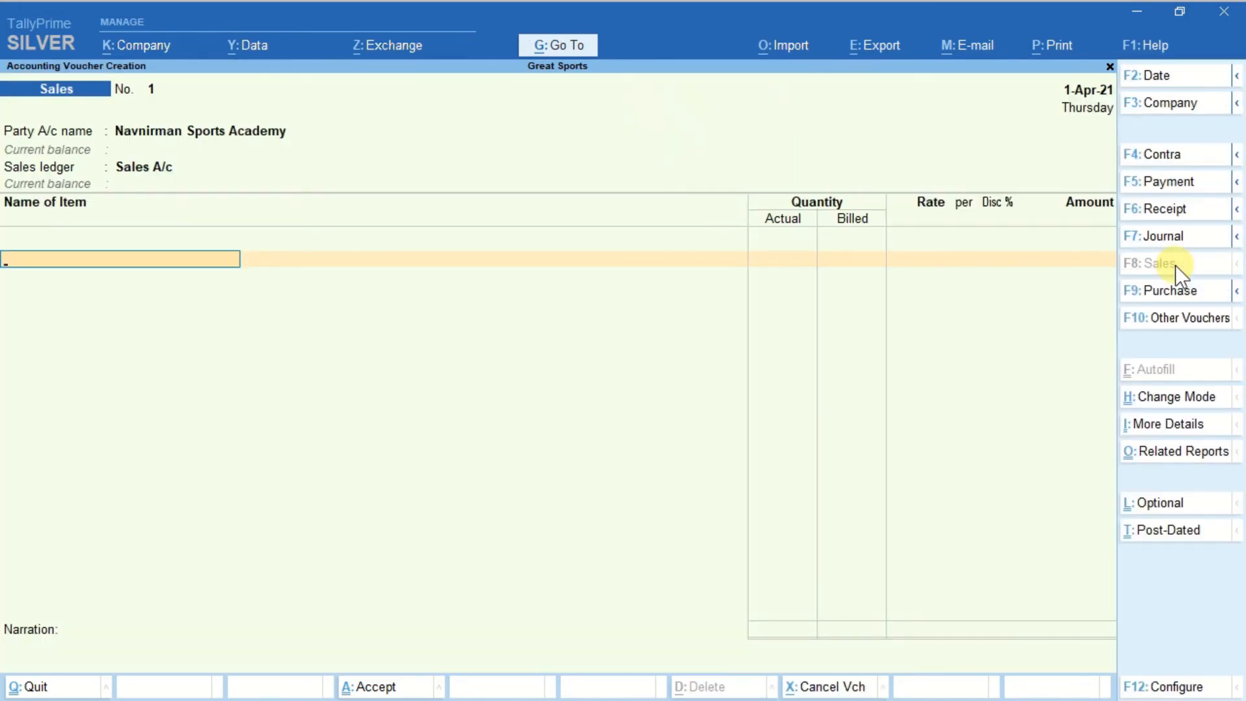
left_click(198, 257)
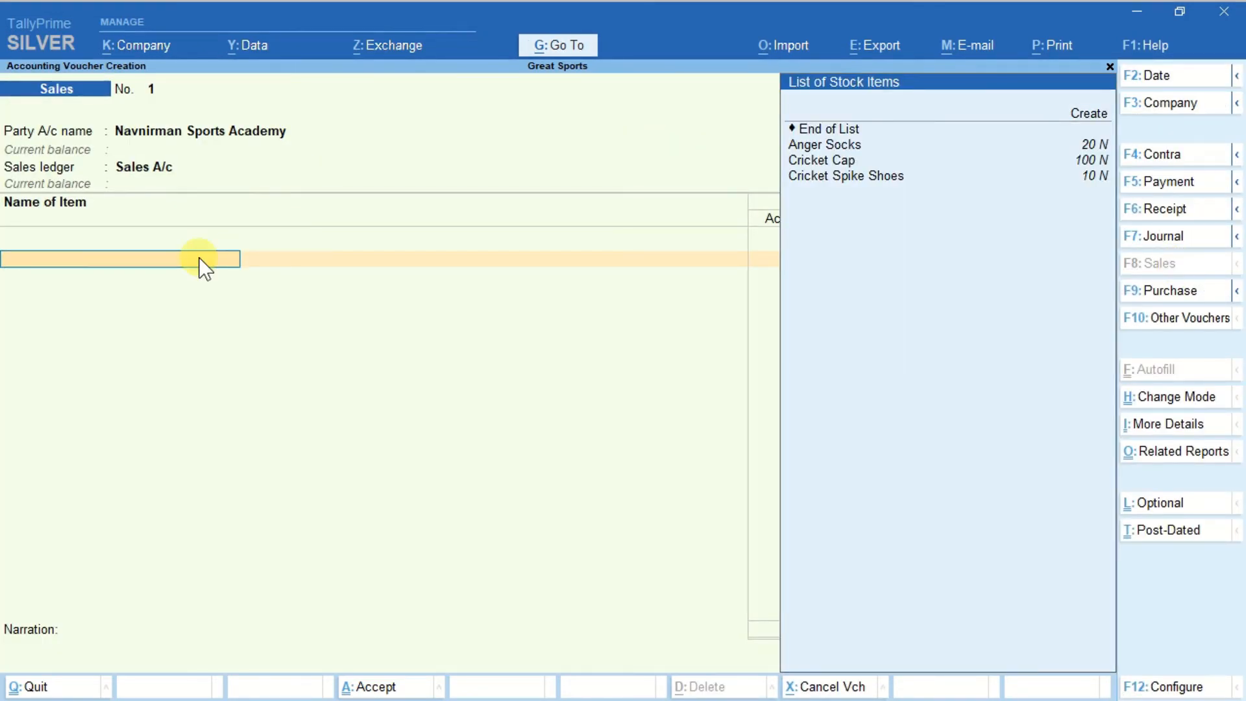
Add Cricket Cap to the sales voucher with an actual quantity of 90 N and a billed quantity of 80 N.
key("Down")
key("Down")
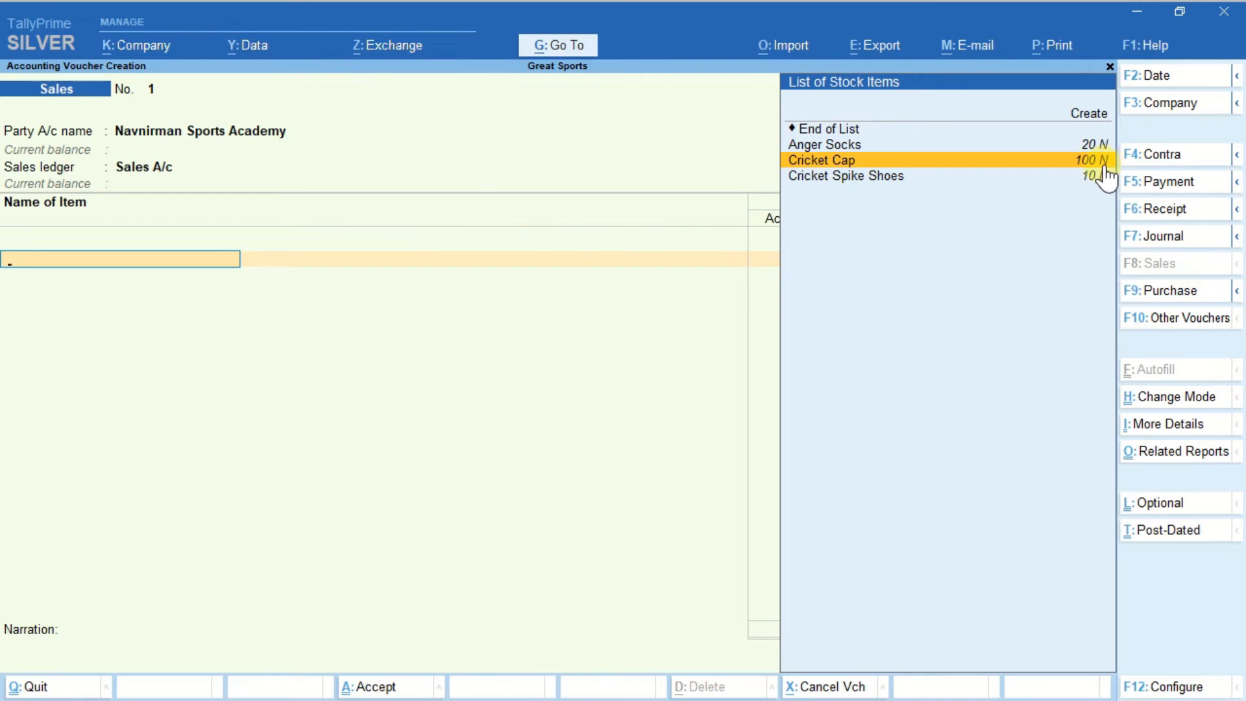
key("Return")
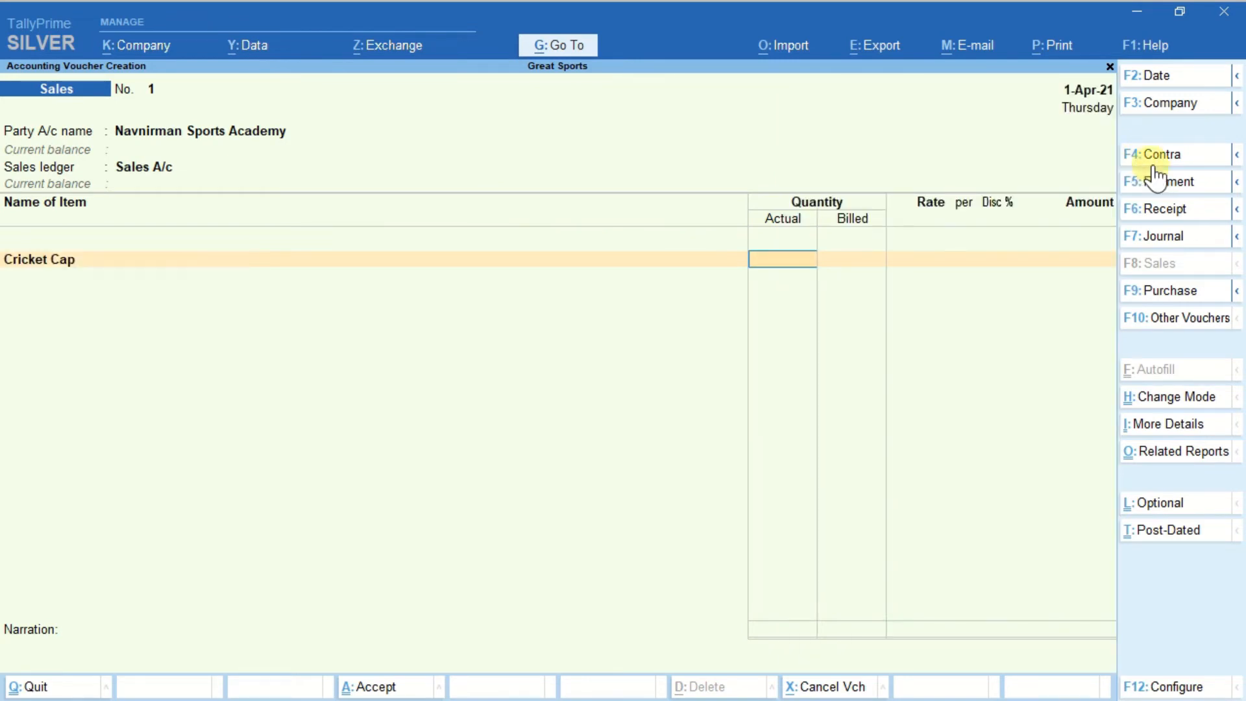
type("90")
key("Return")
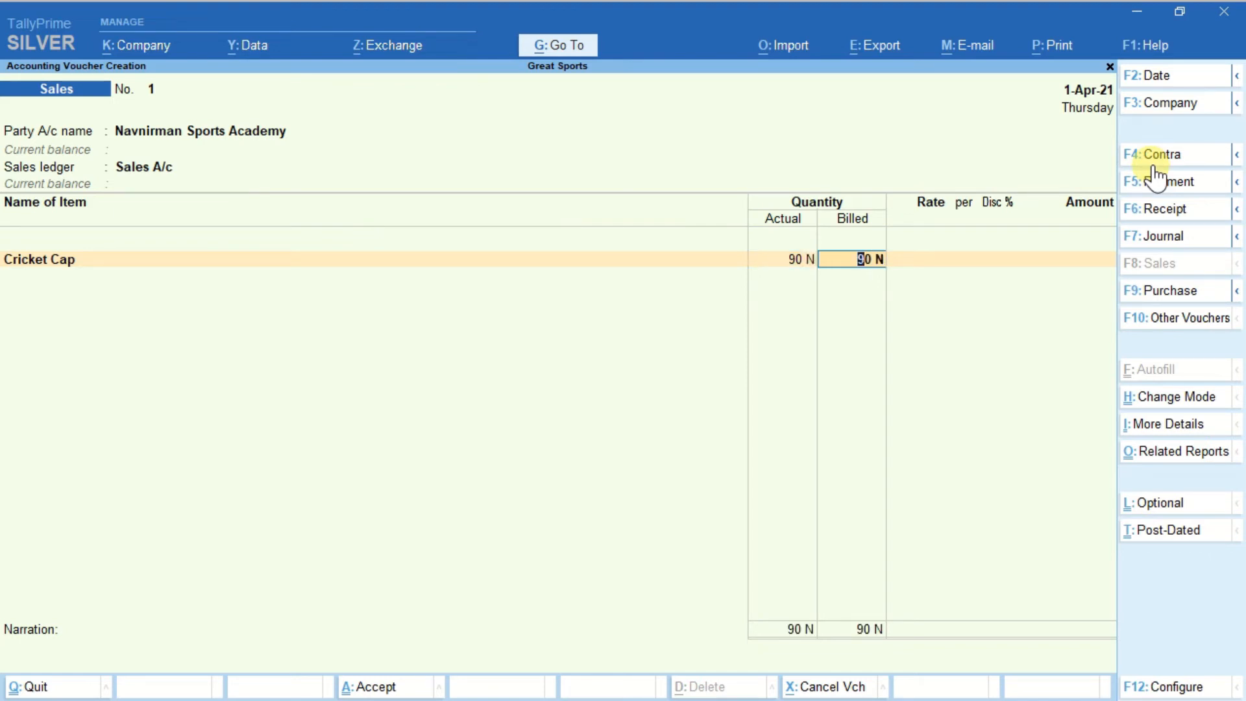
type("80")
key("Return")
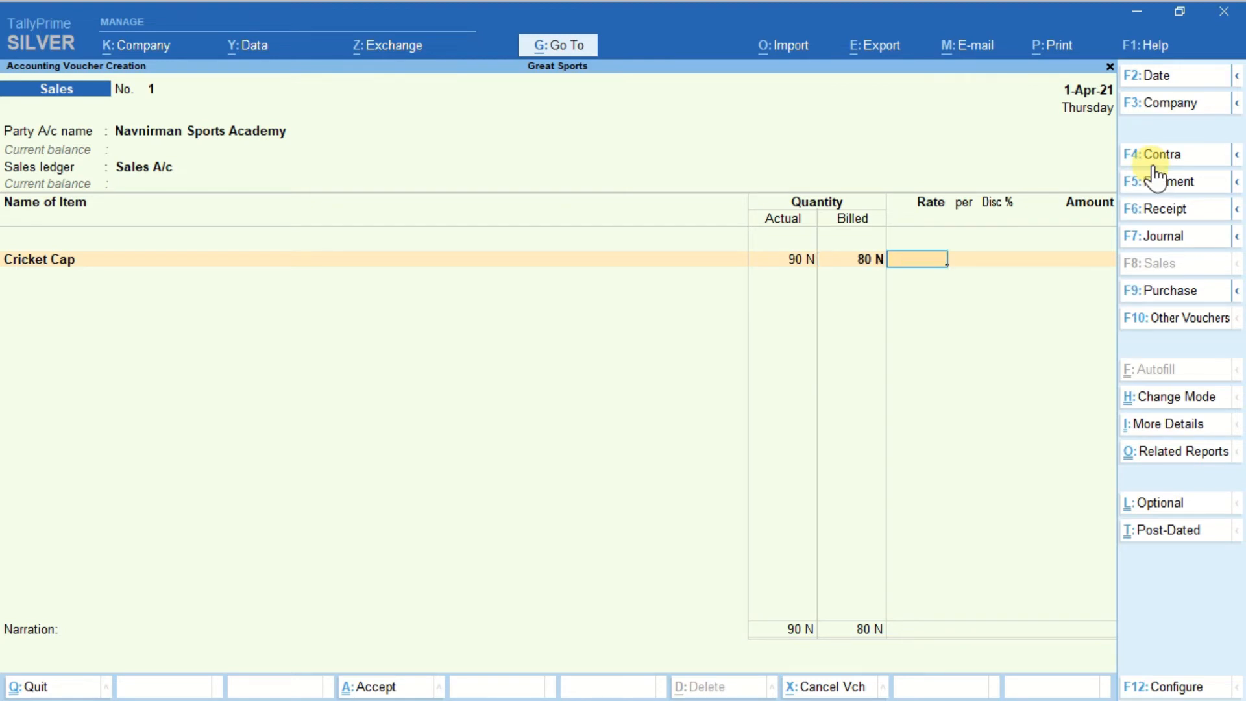
key("BackSpace")
key("BackSpace")
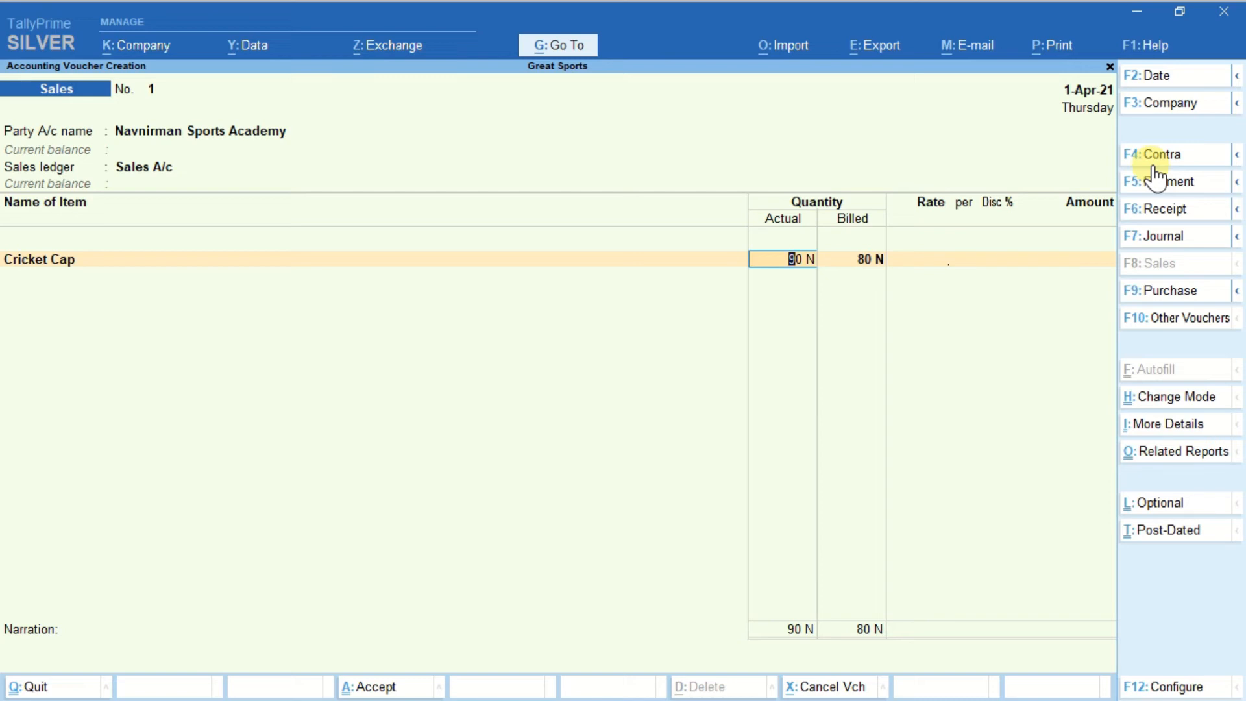
key("Return")
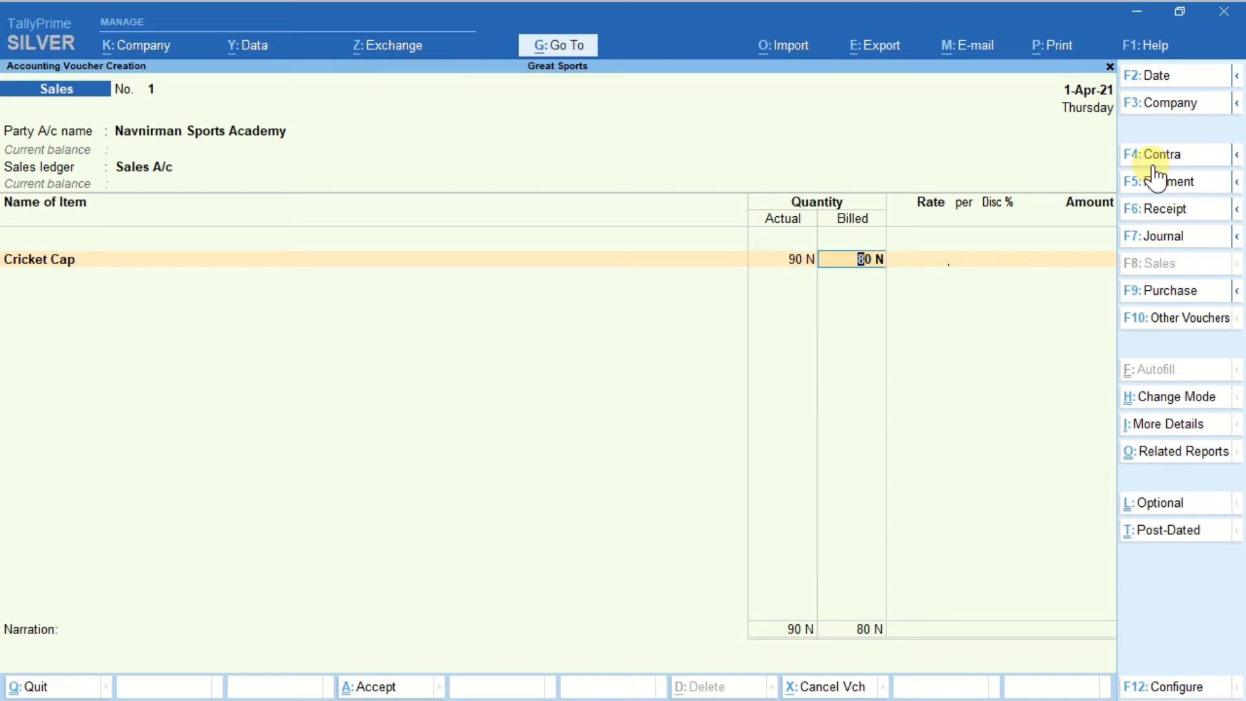
key("Return")
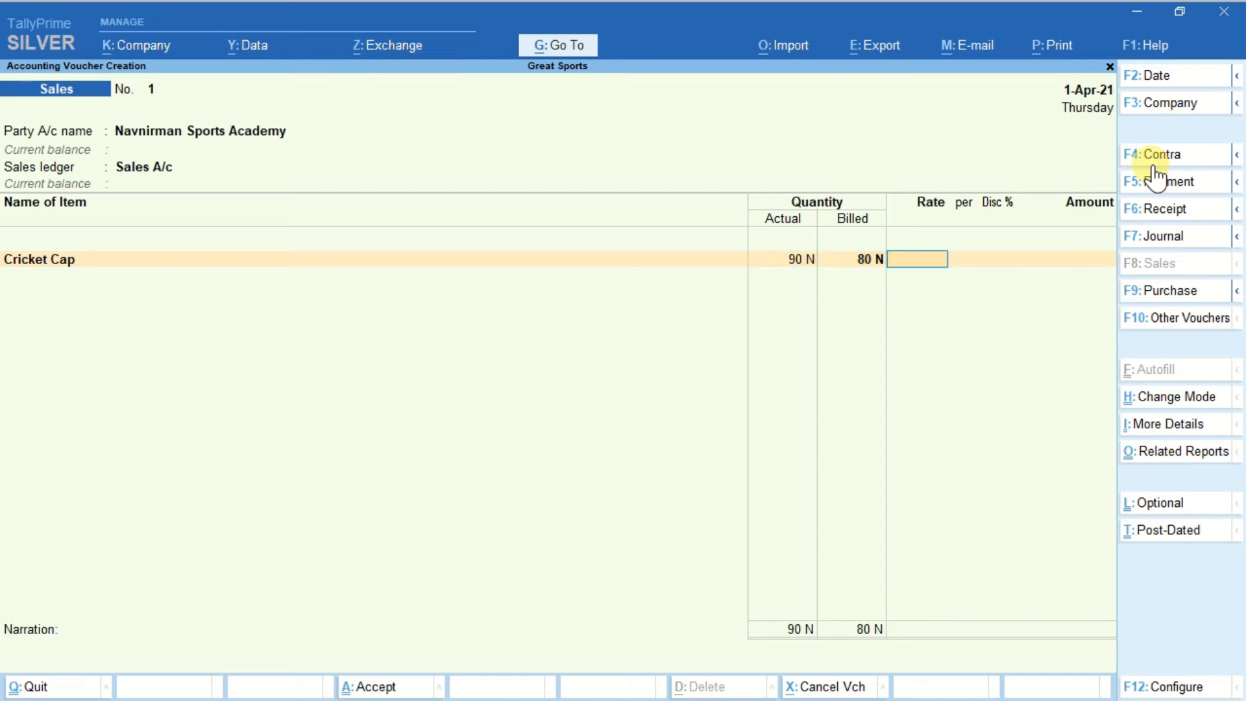
Set the Cricket Cap rate to 180.00 per N, without a discount, and accept the calculated amount.
type("180")
key("Return")
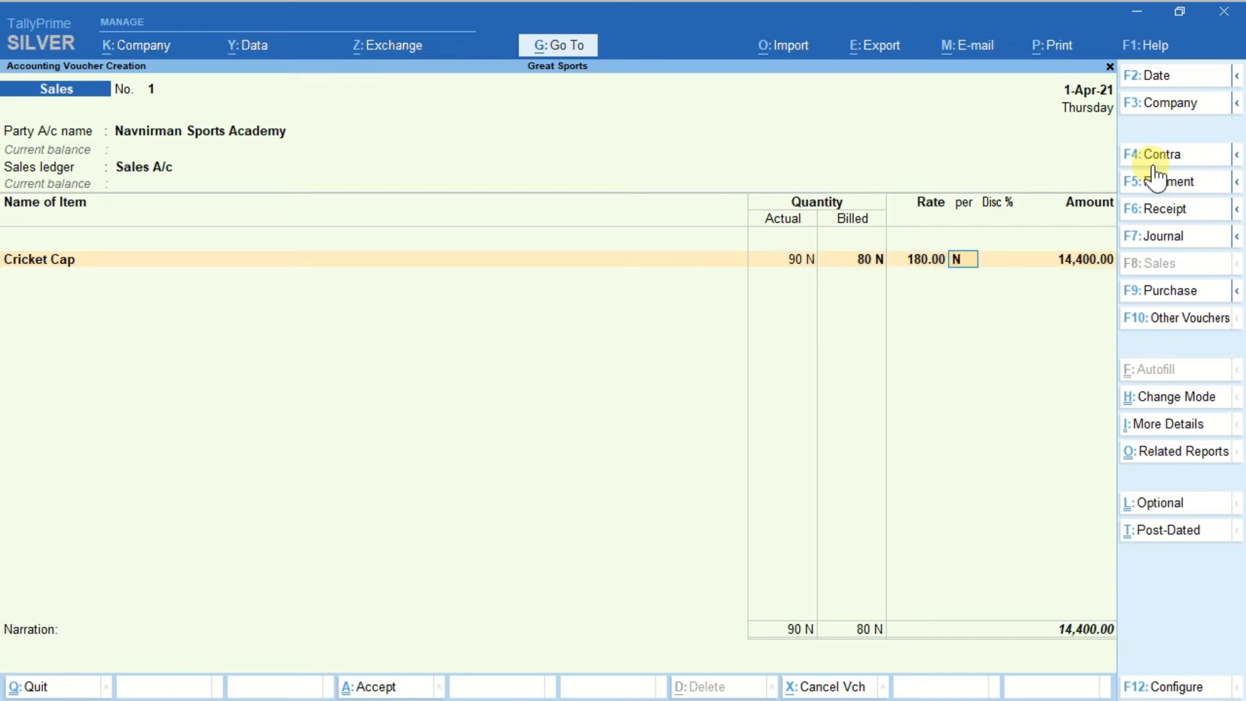
key("Return")
key("Return")
key("Return")
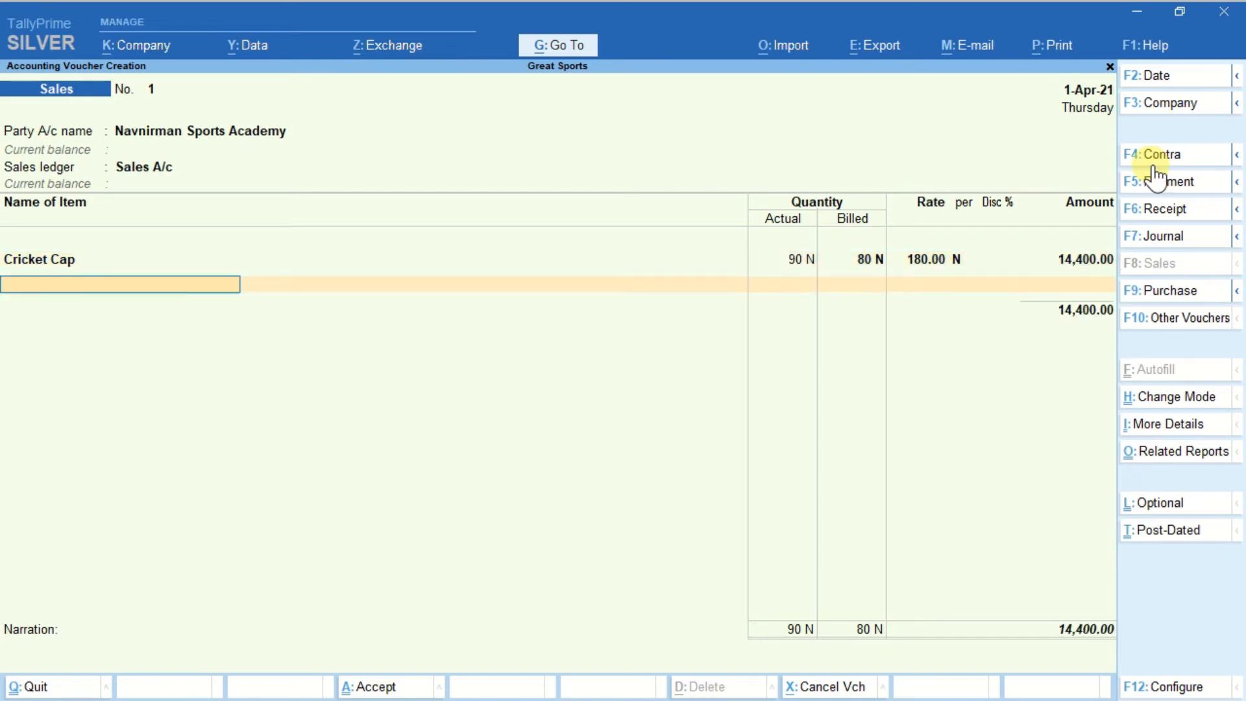
Add Cricket Spike Shoes as the second item with actual and billed quantity 1 N.
key("ctrl")
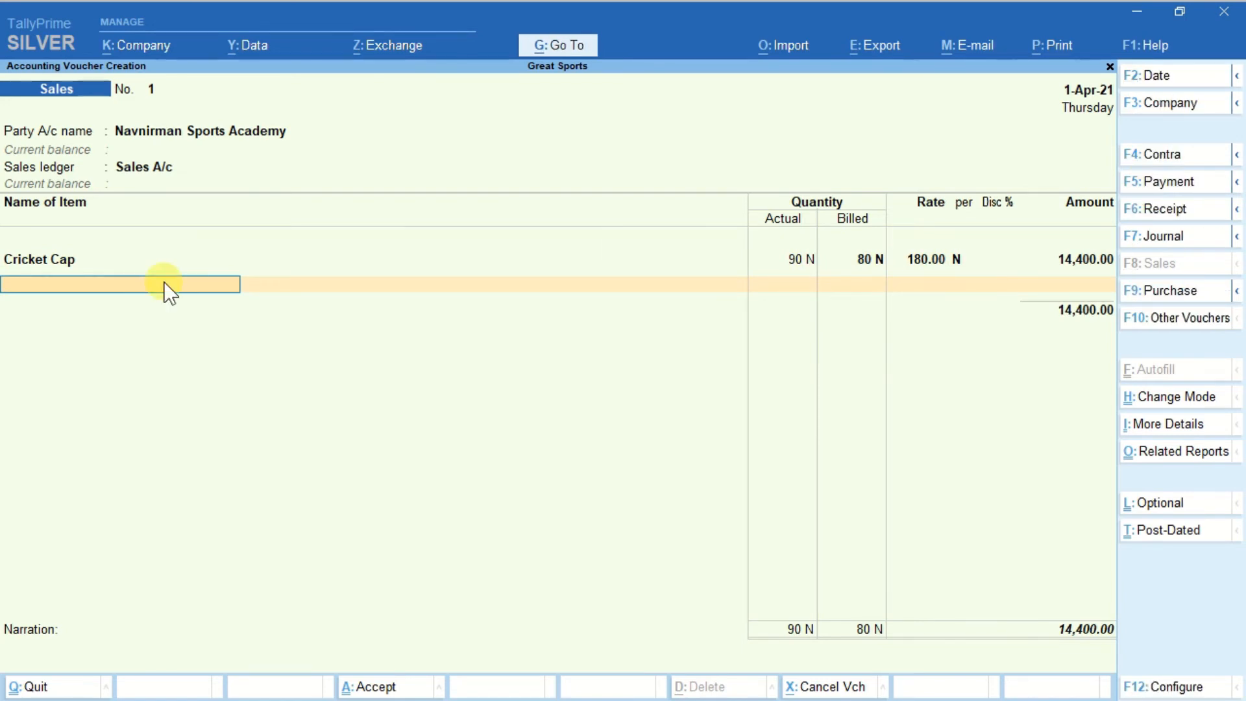
type("C")
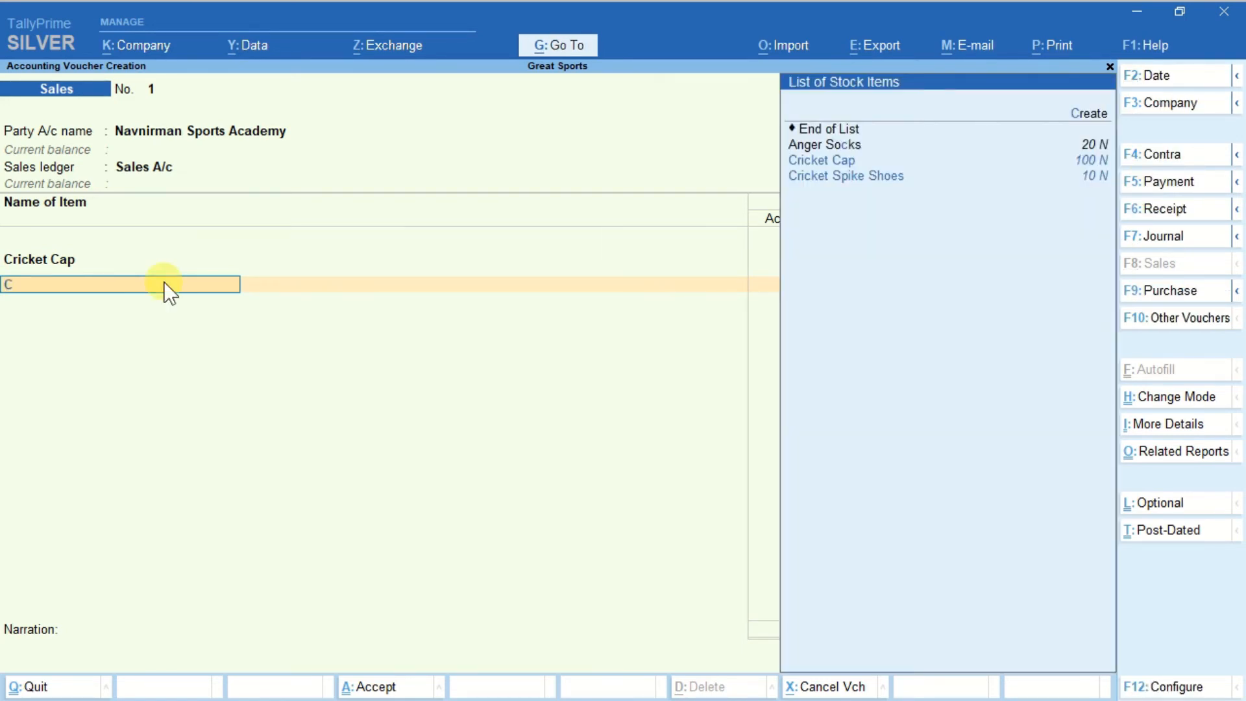
key("Down")
key("Down")
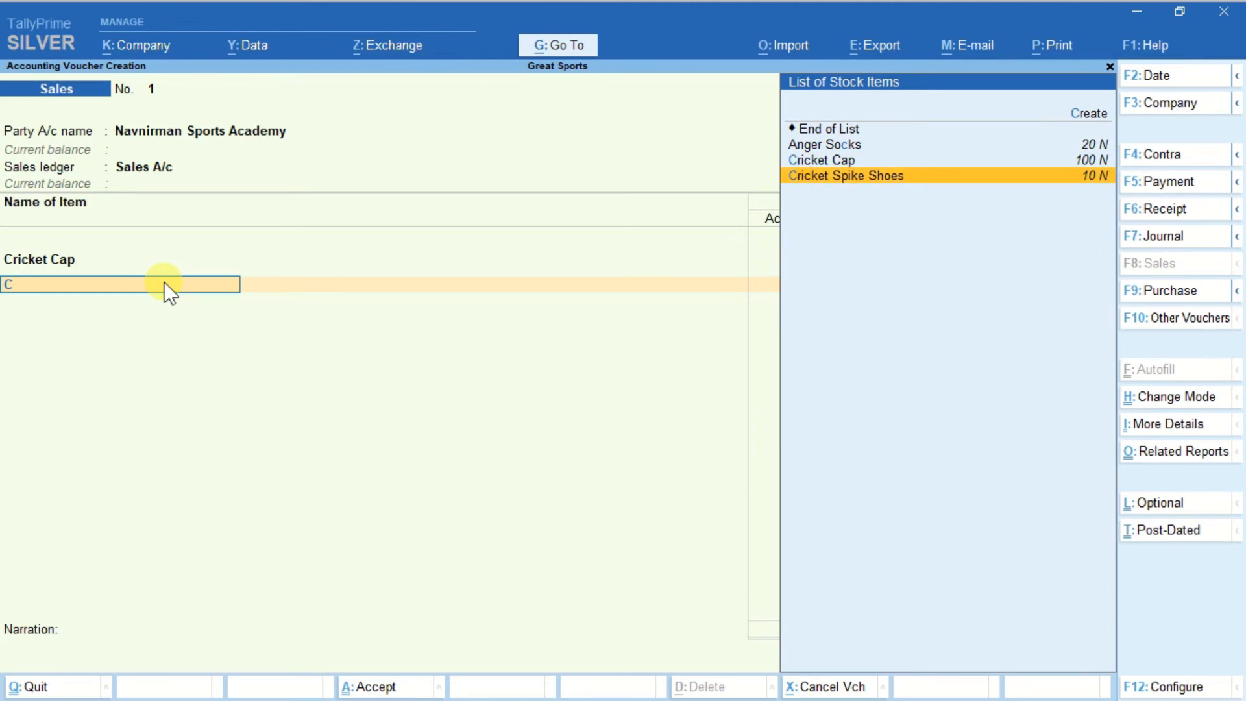
key("Return")
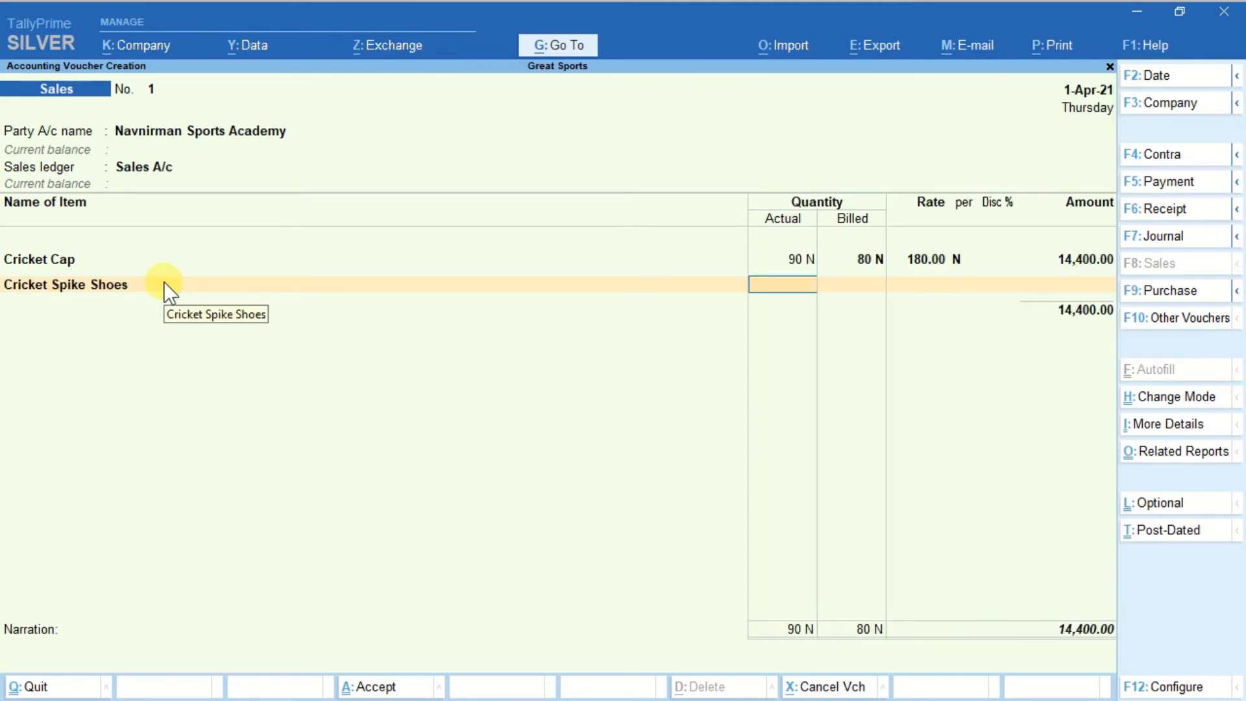
type("1")
key("Return")
key("Return")
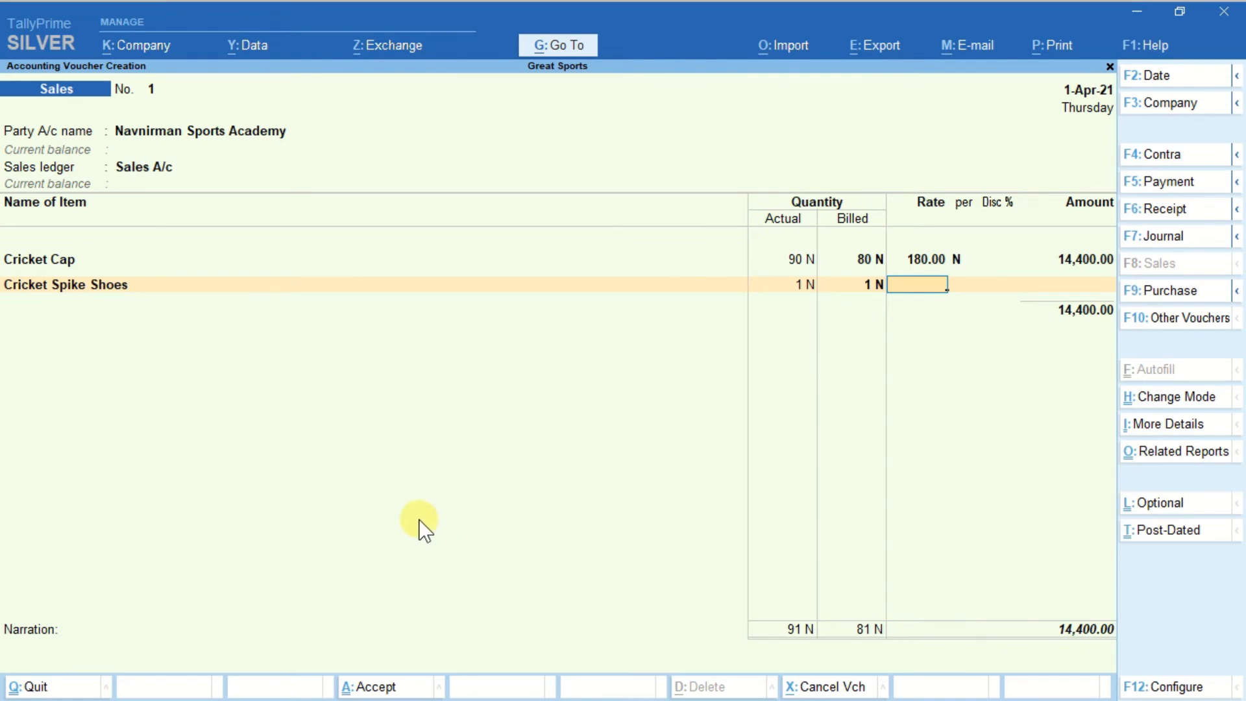
Set the Cricket Spike Shoes rate to 4,000.00 per N with a 10% discount and accept the calculated amount.
type("4000")
key("Return")
key("Return")
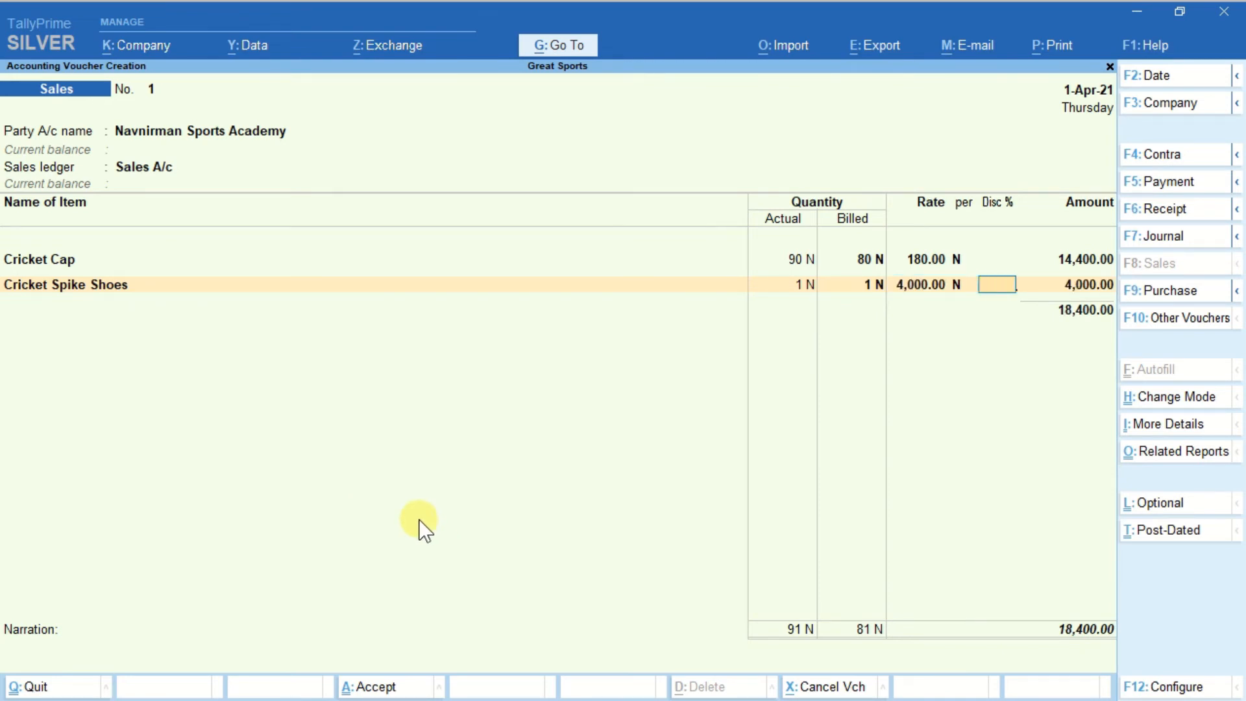
type("10%")
key("Return")
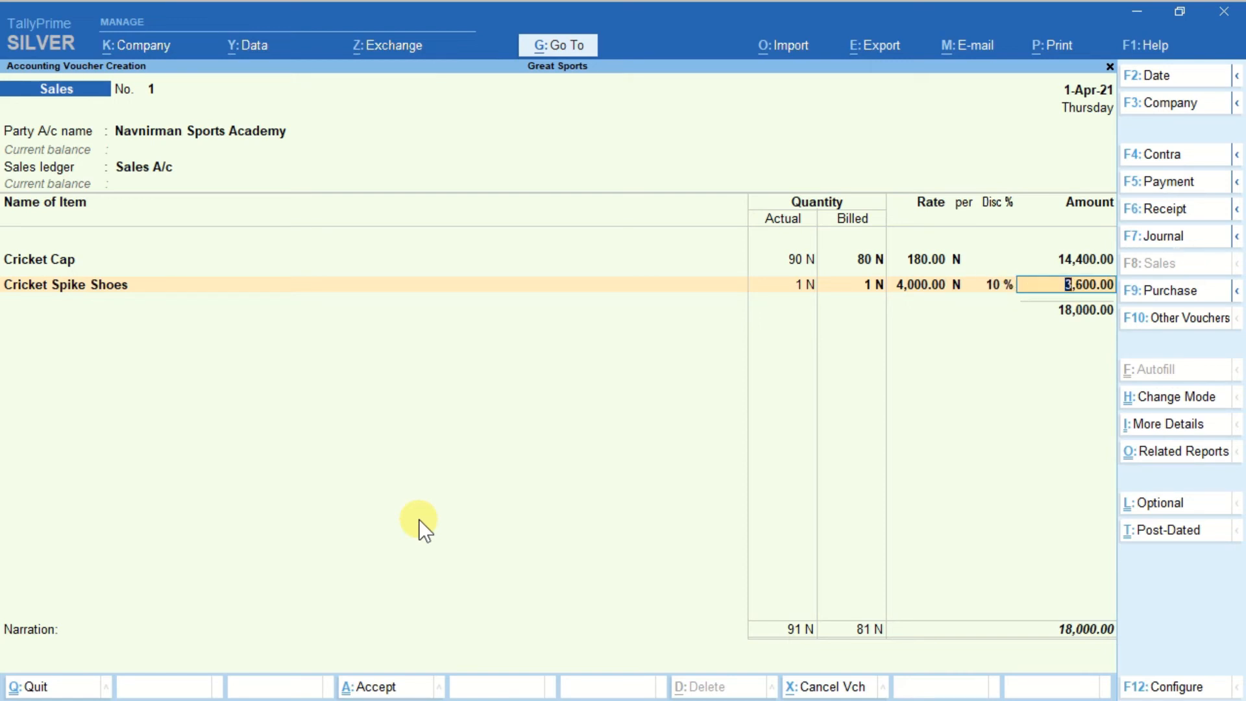
key("Return")
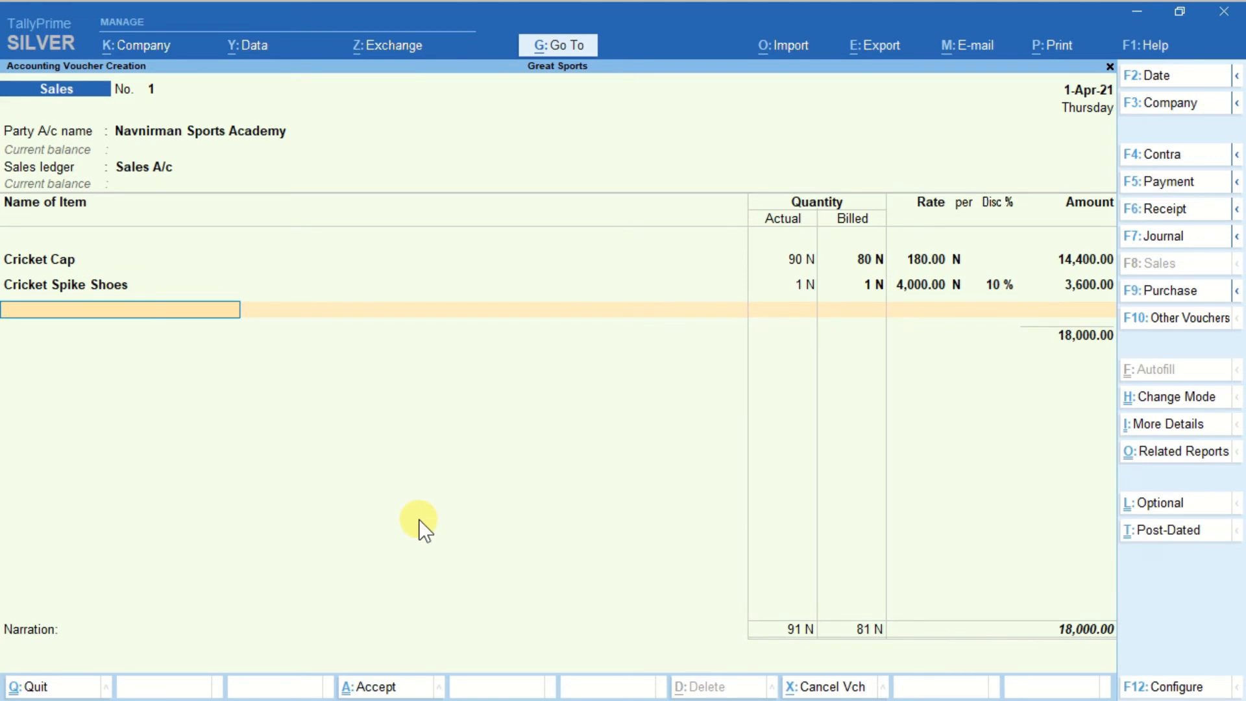
Add Anger Socks as a free item with actual and billed quantity 2 N, leaving rate and amount blank.
type("Ang")
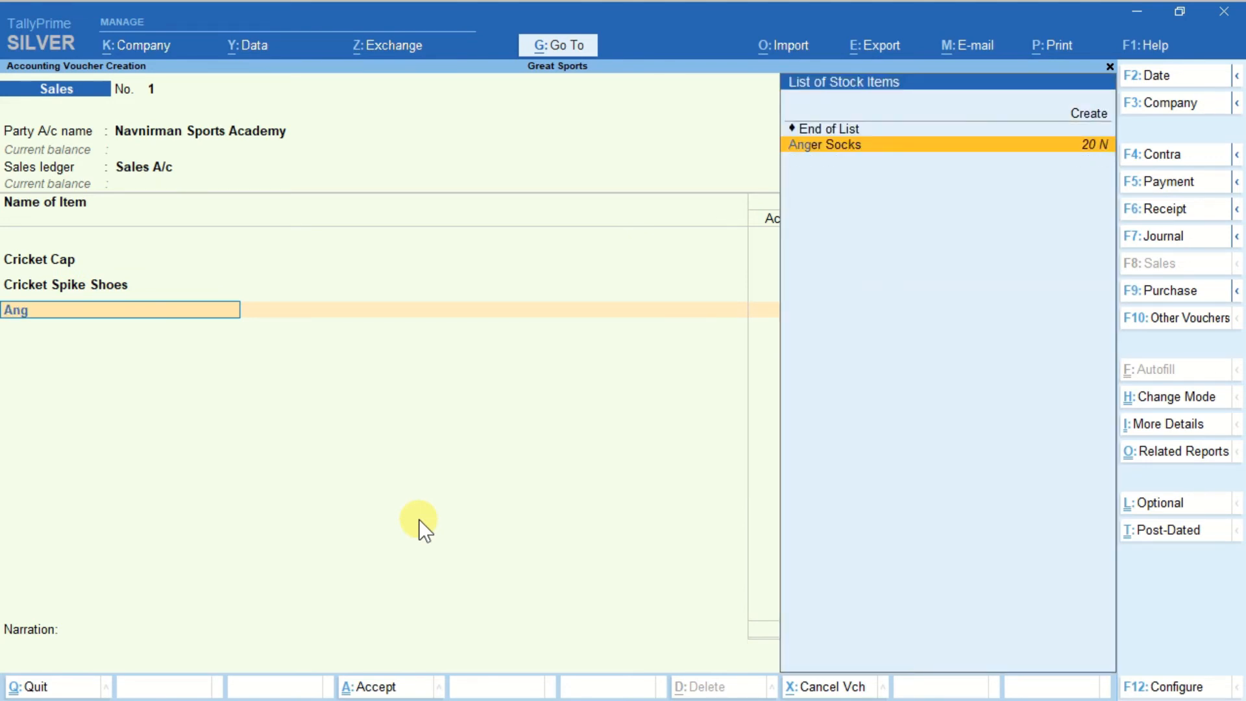
key("Return")
type("2")
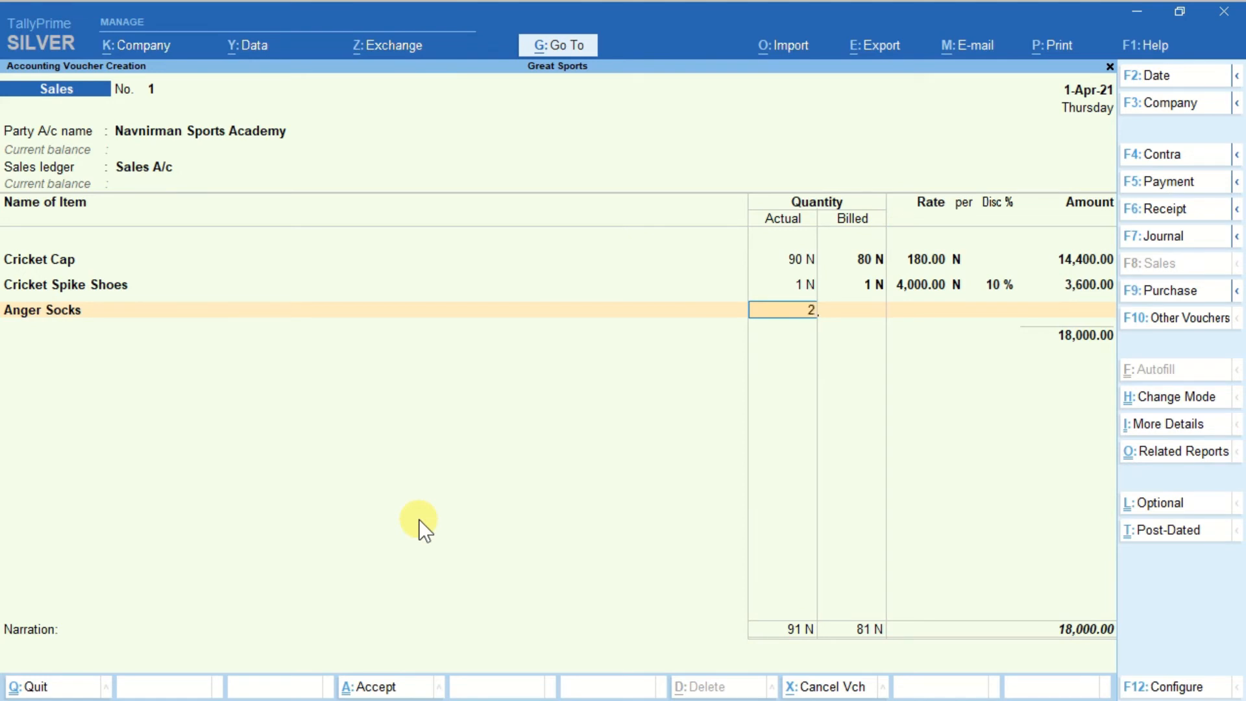
key("Return")
key("Return")
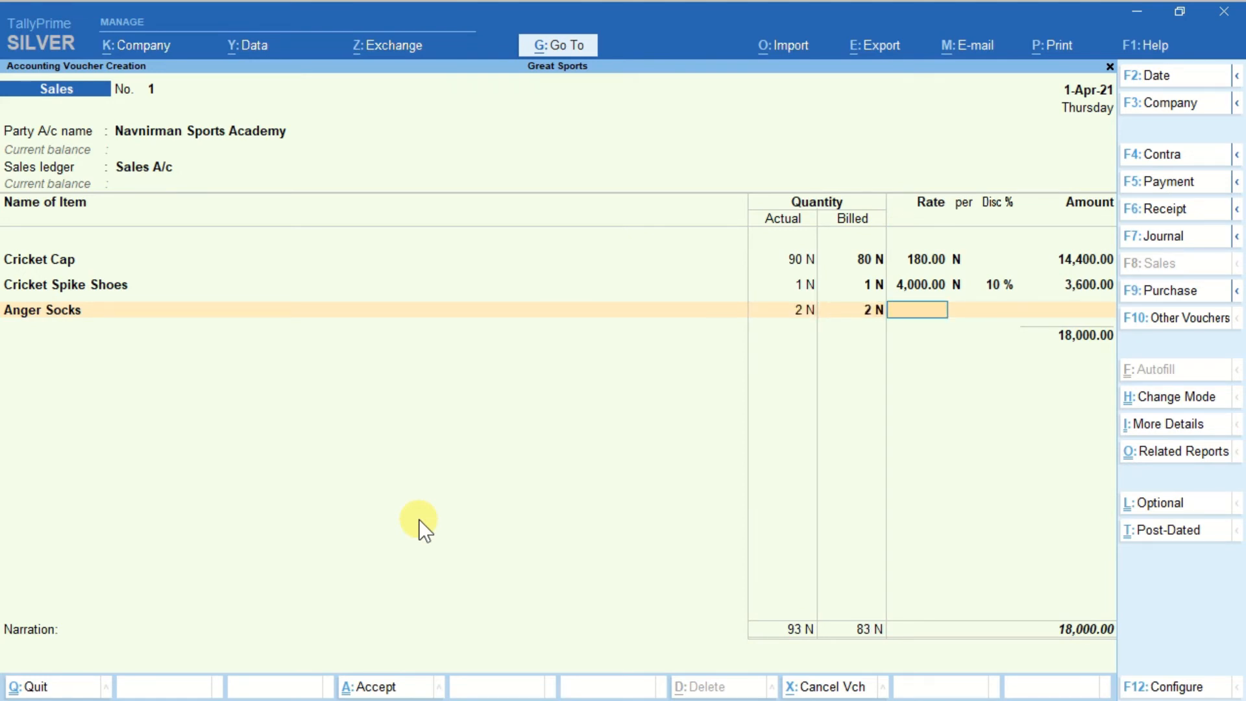
key("Return")
key("Return")
key("Return")
key("Return")
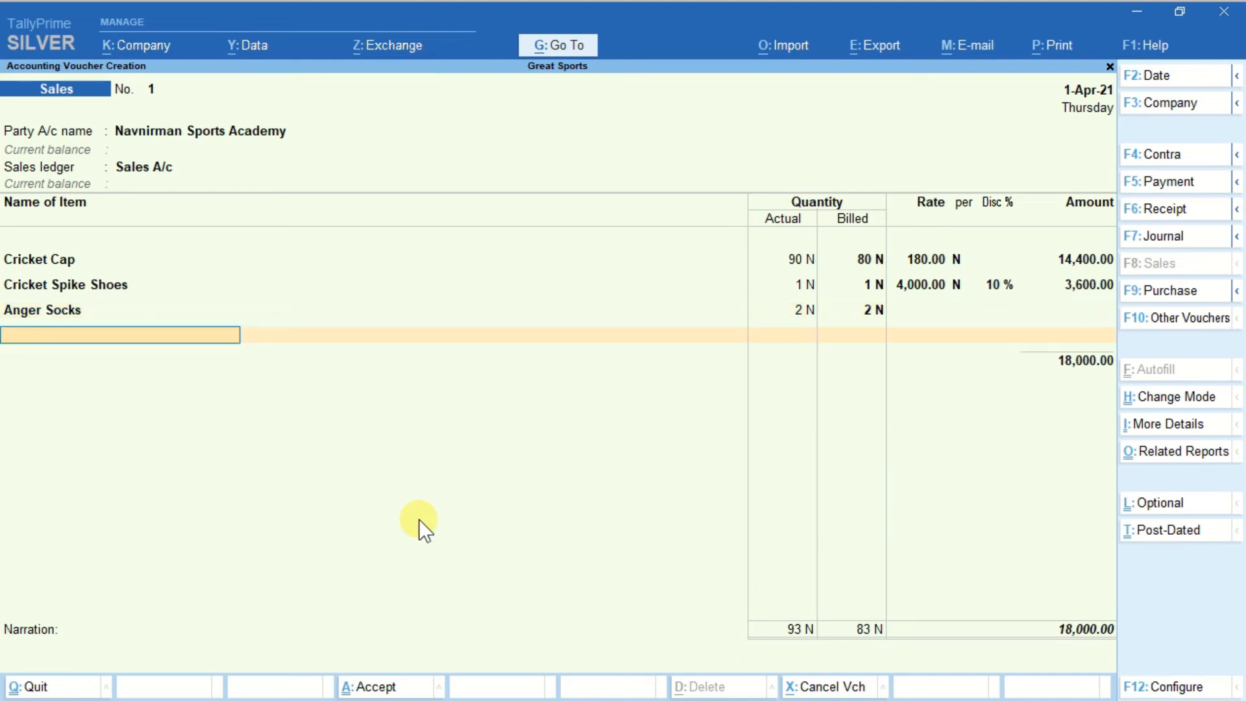
End the item list, accept the bill-wise New Ref 1 for the full amount, and save the sales voucher without a narration.
key("Return")
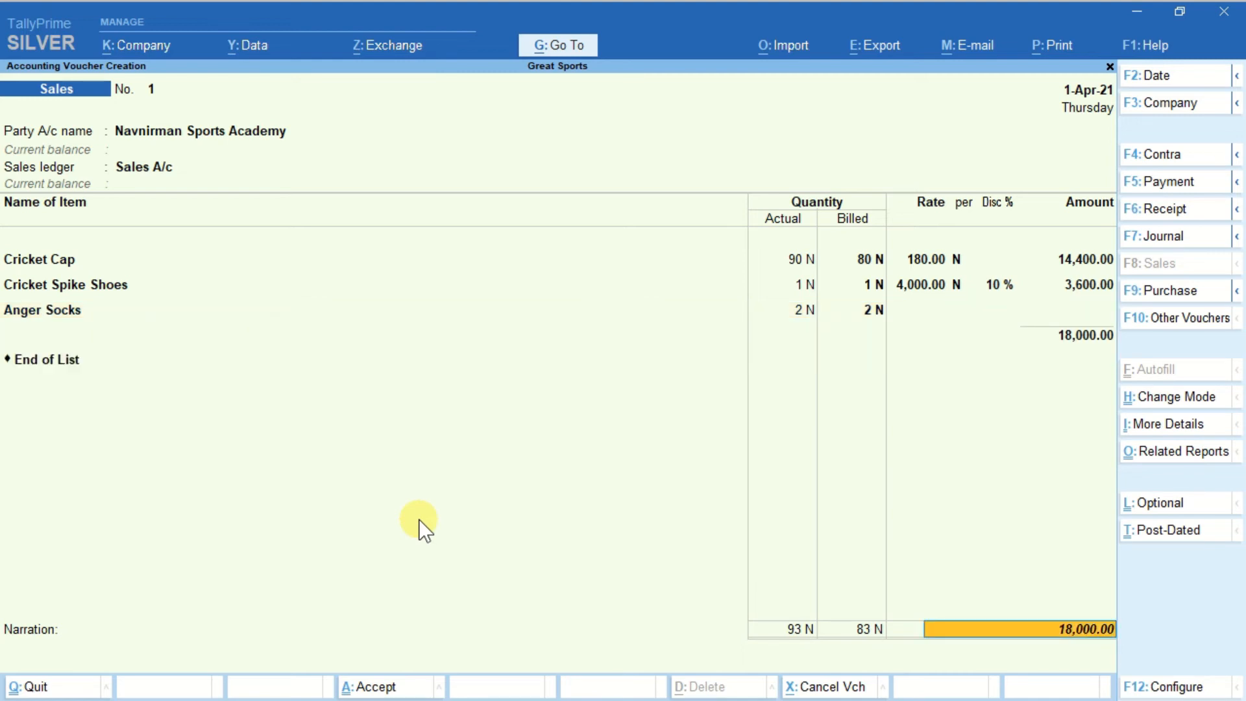
key("Return")
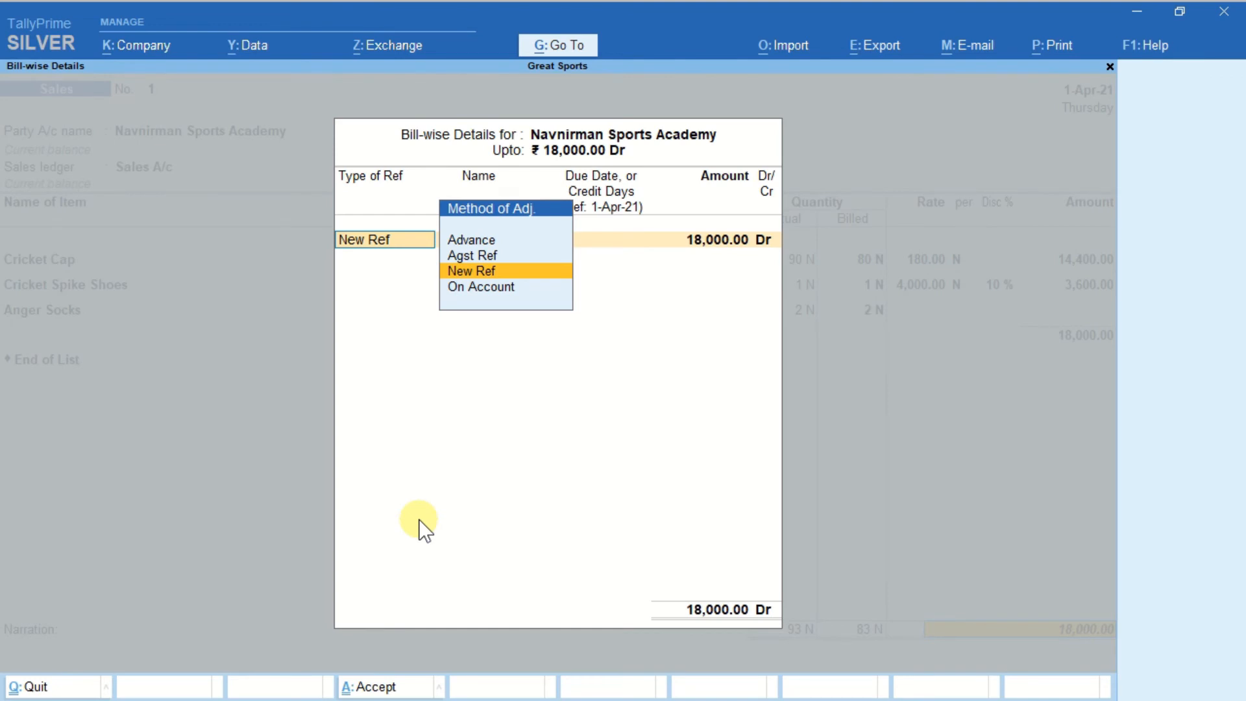
key("Return")
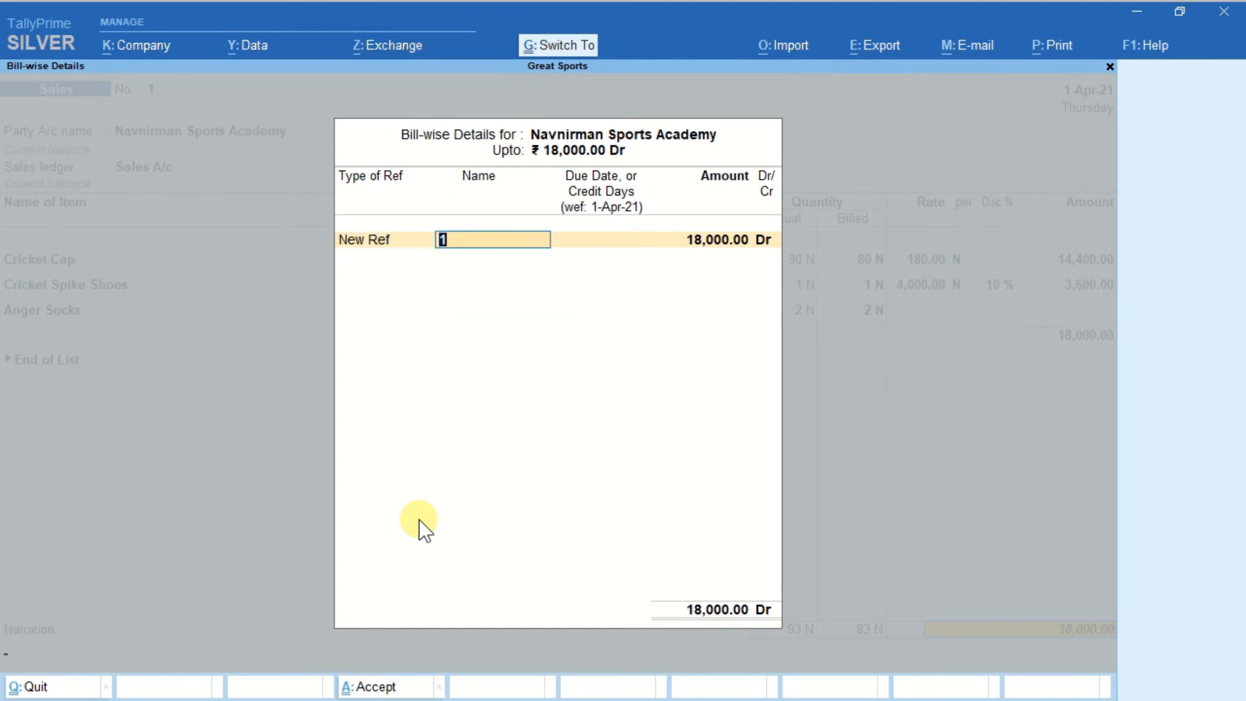
key("Return")
key("Return")
key("Return")
key("Return")
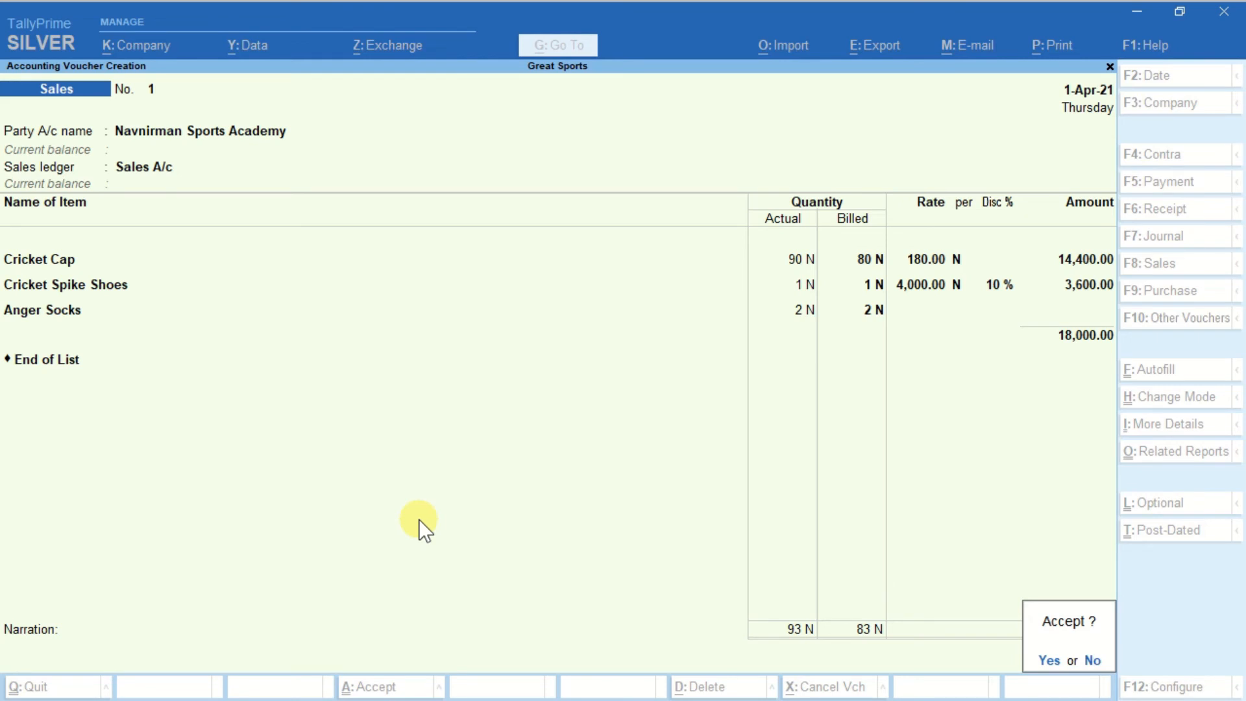
key("y")
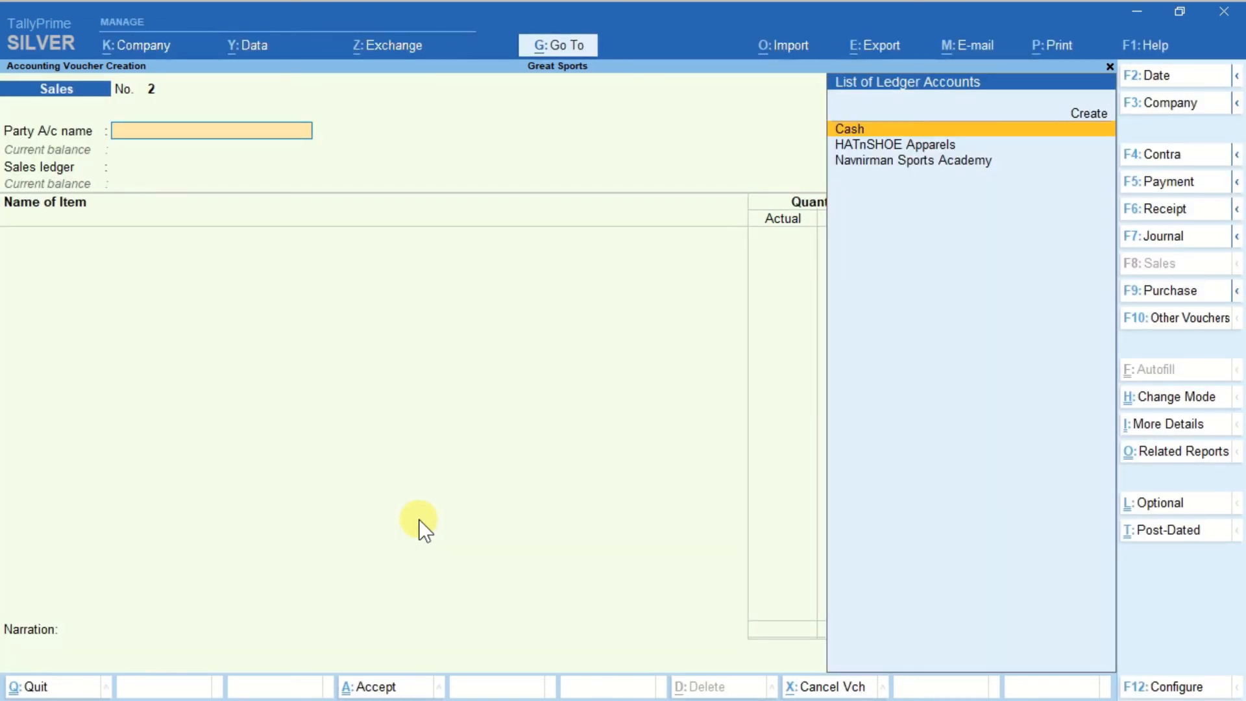
Reopen the saved sales voucher, preview its printed invoice, and examine the quantities, rates, discount and amounts of the listed goods.
key("Page_Up")
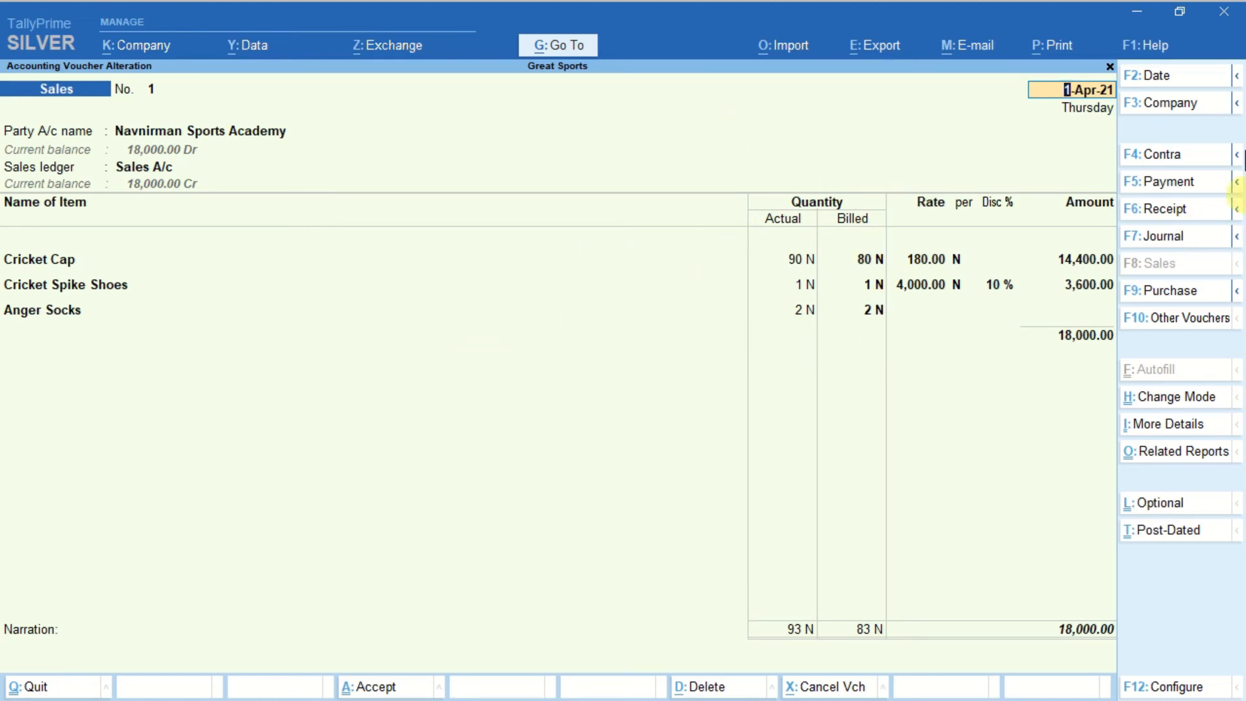
left_click(1048, 45)
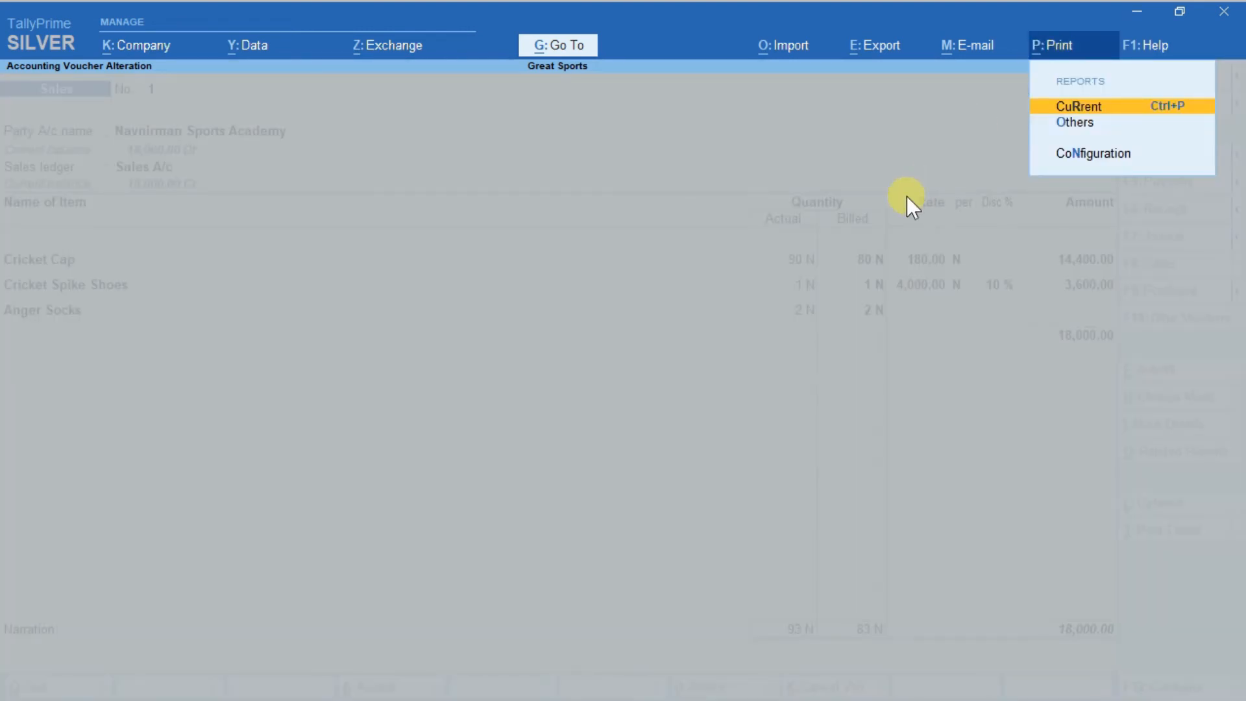
key("Return")
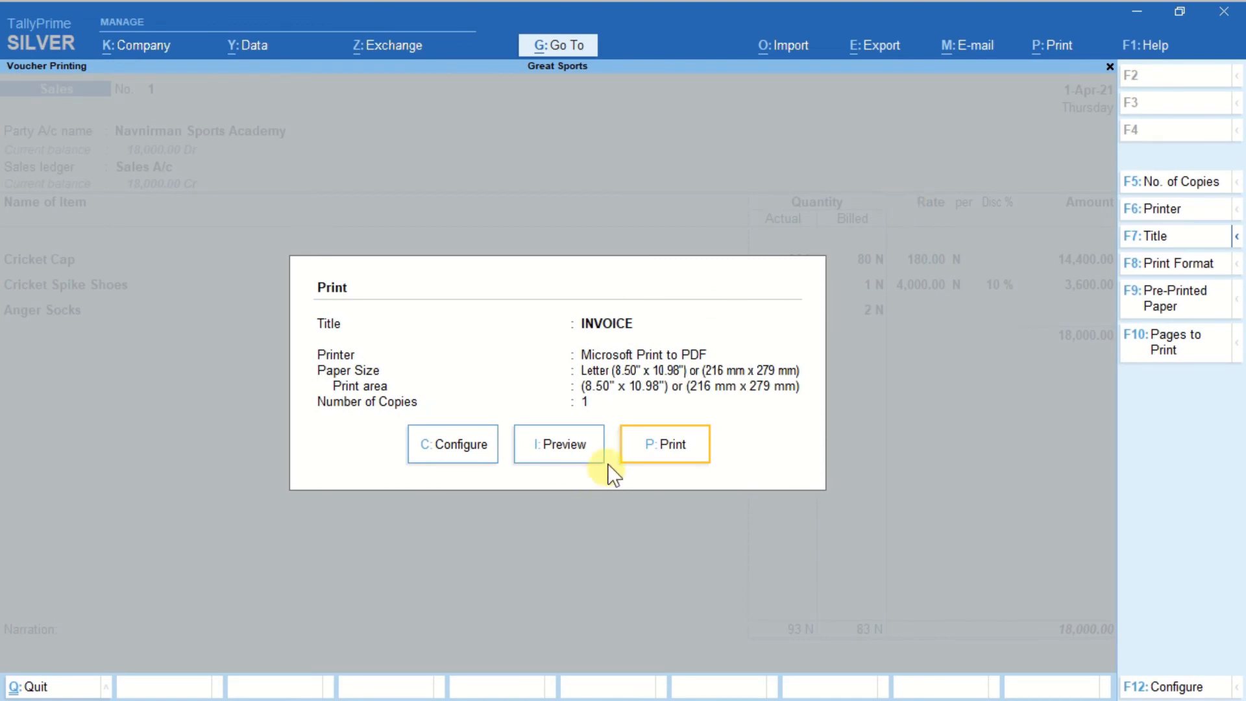
left_click(564, 449)
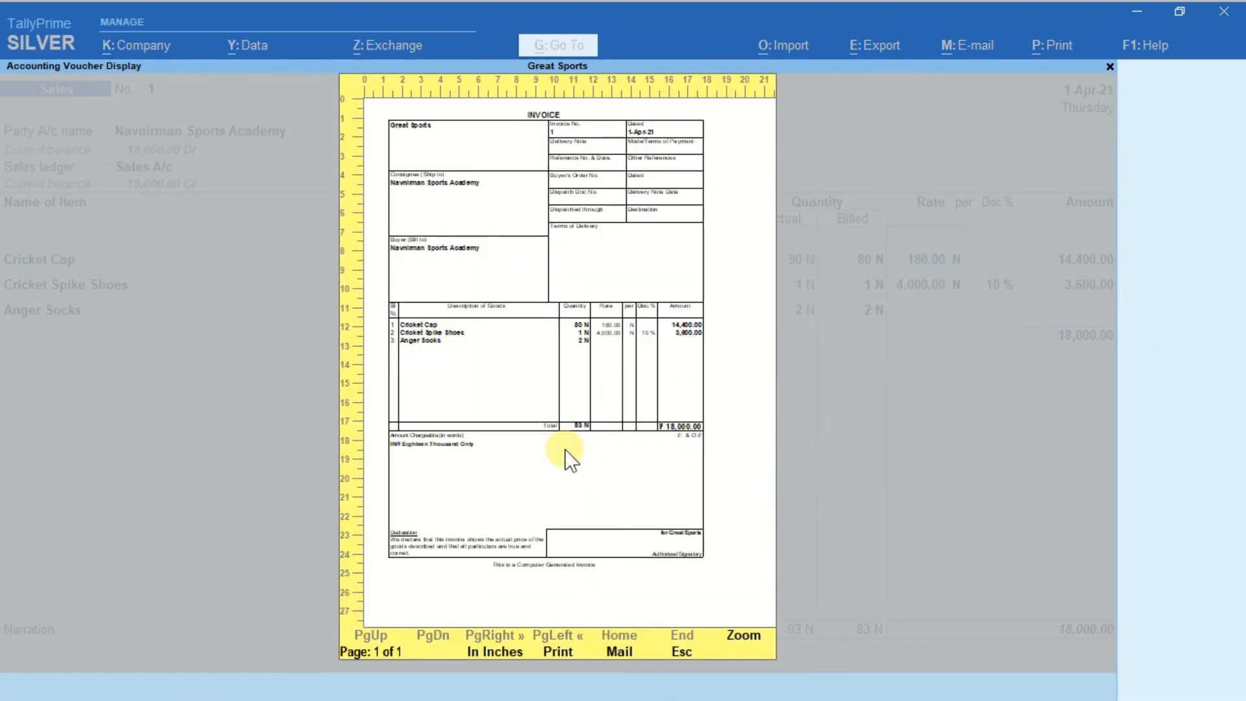
key("alt+z")
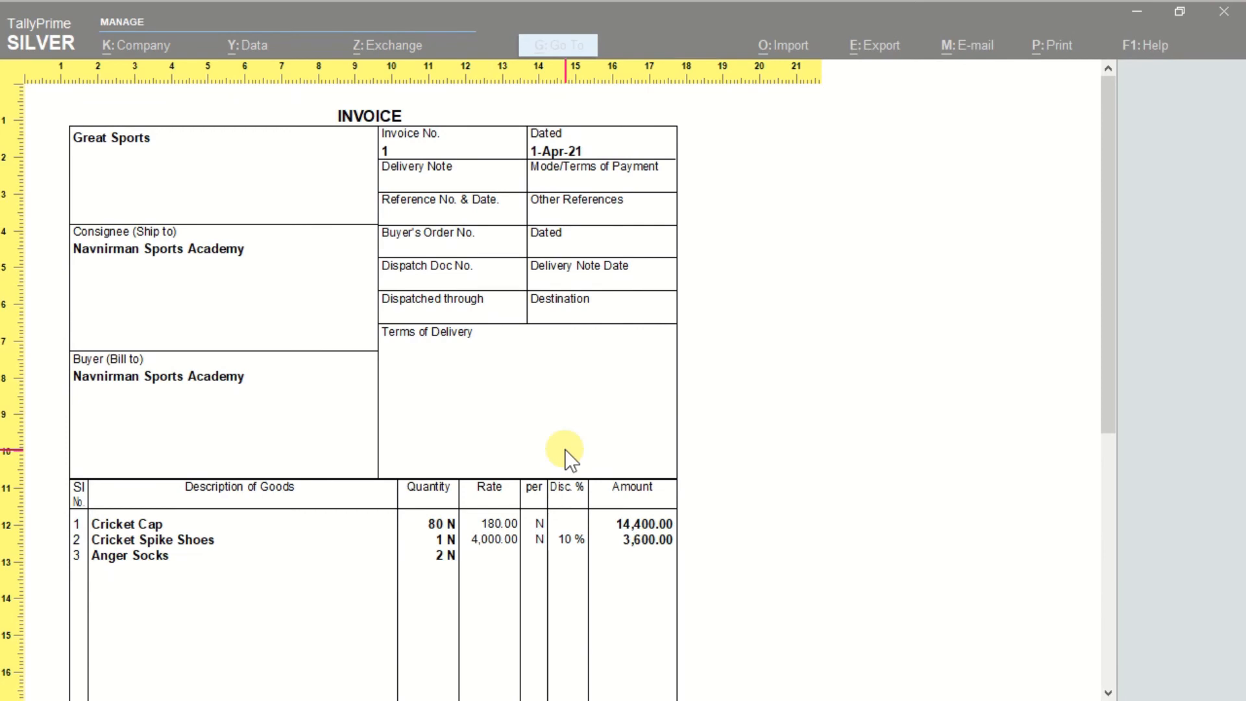
key("plus")
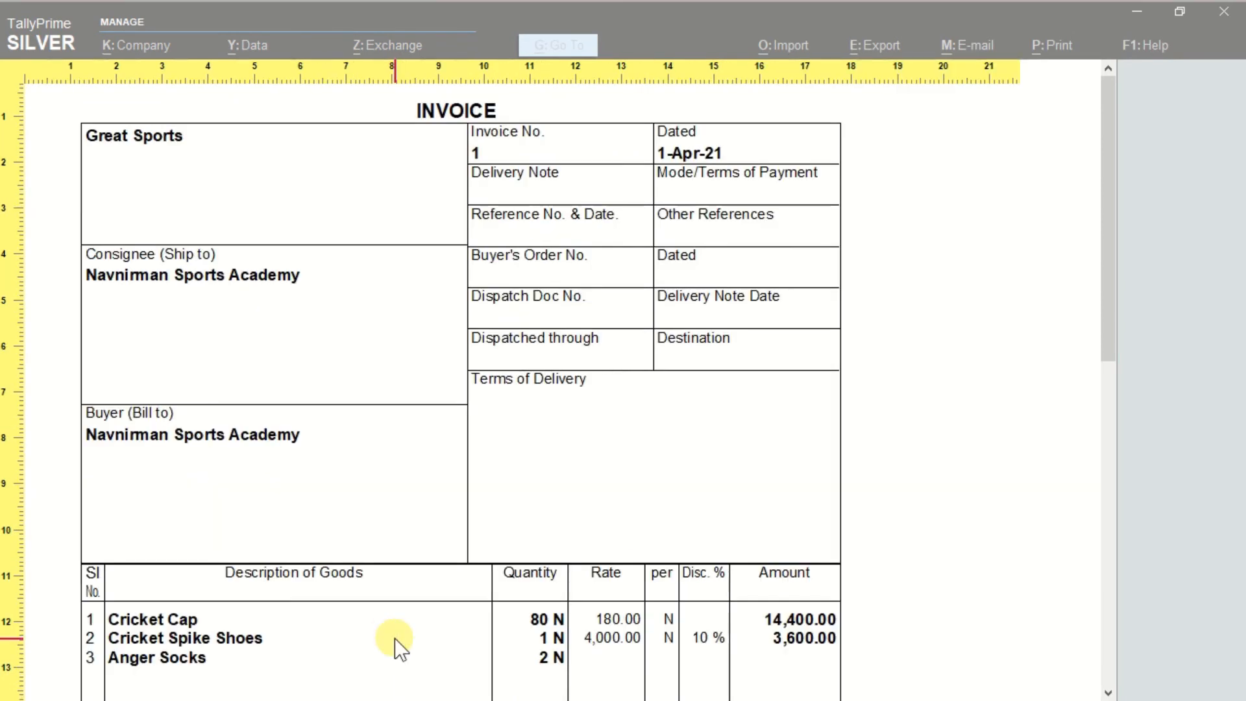
key("plus")
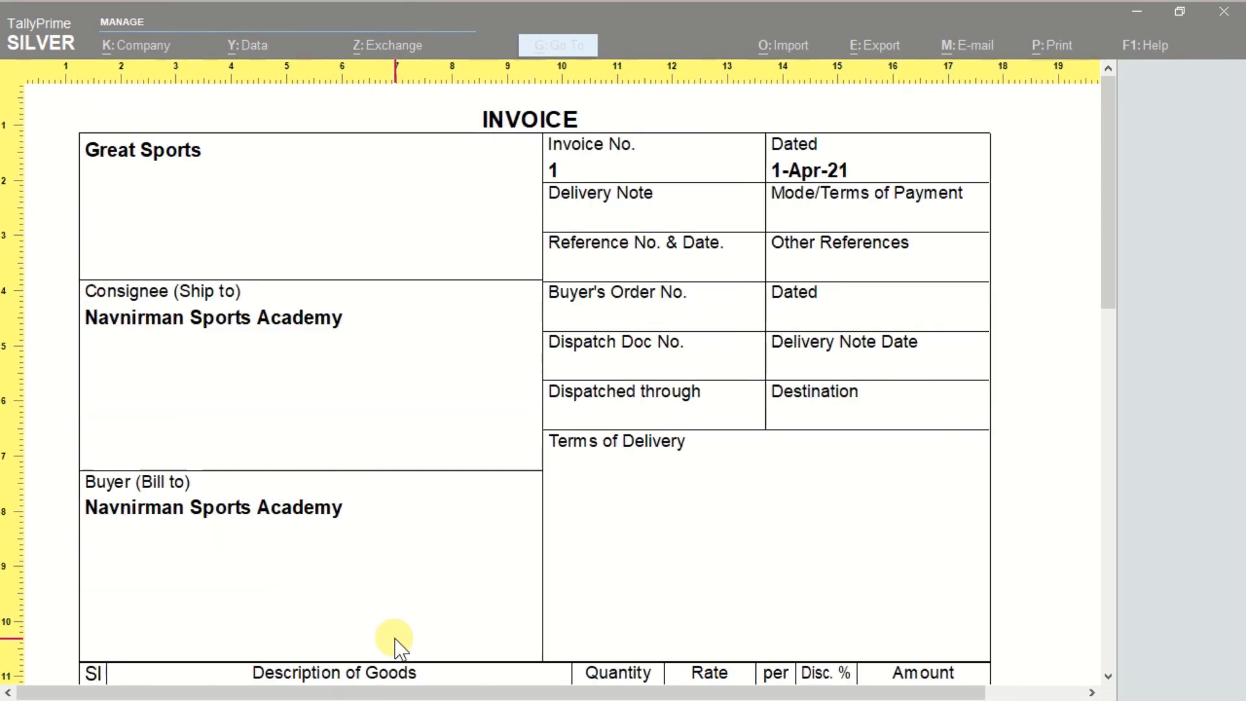
scroll(394, 637, "down", 5)
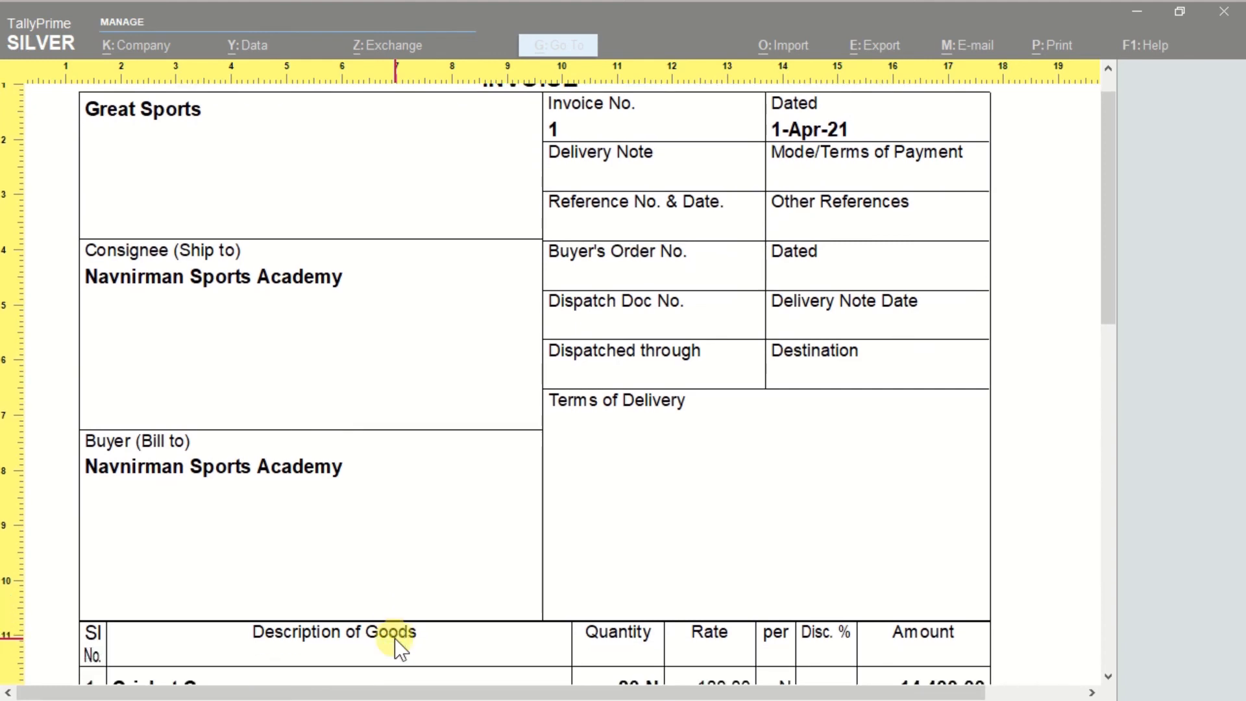
scroll(395, 637, "down", 1)
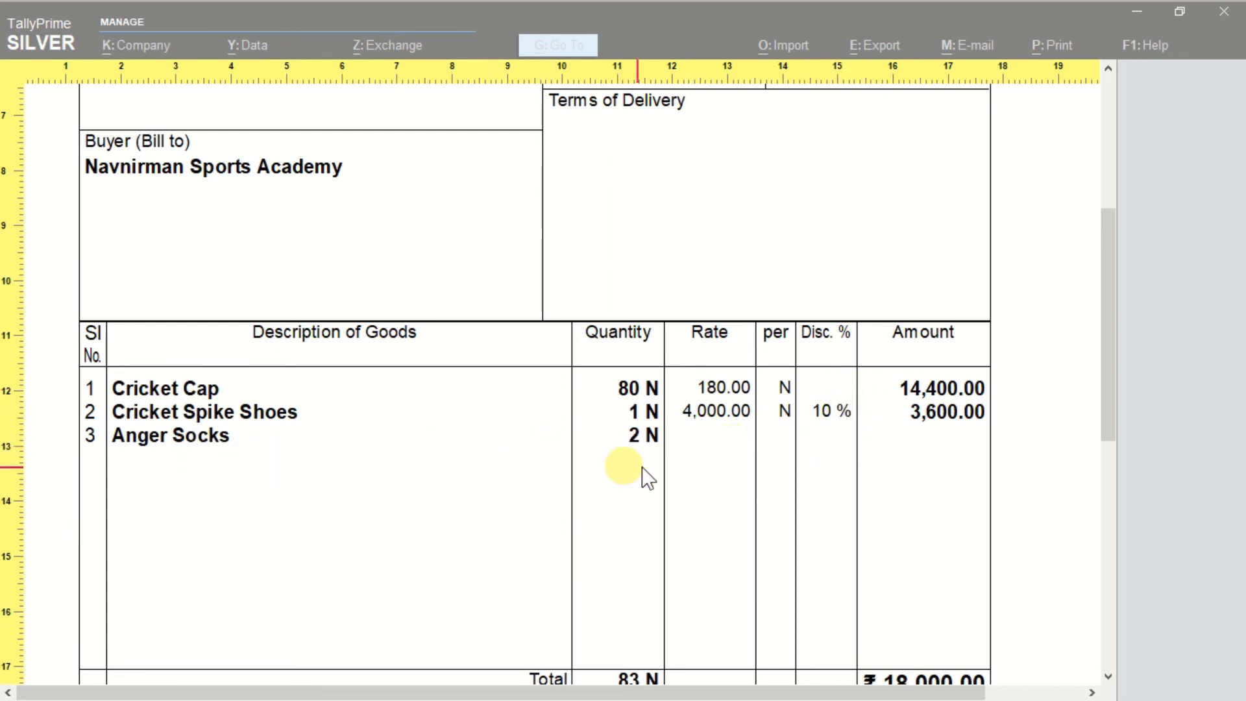
Close the invoice preview and set Show Actual Quantity to Yes in the sales invoice's print configuration.
scroll(641, 458, "down", 1)
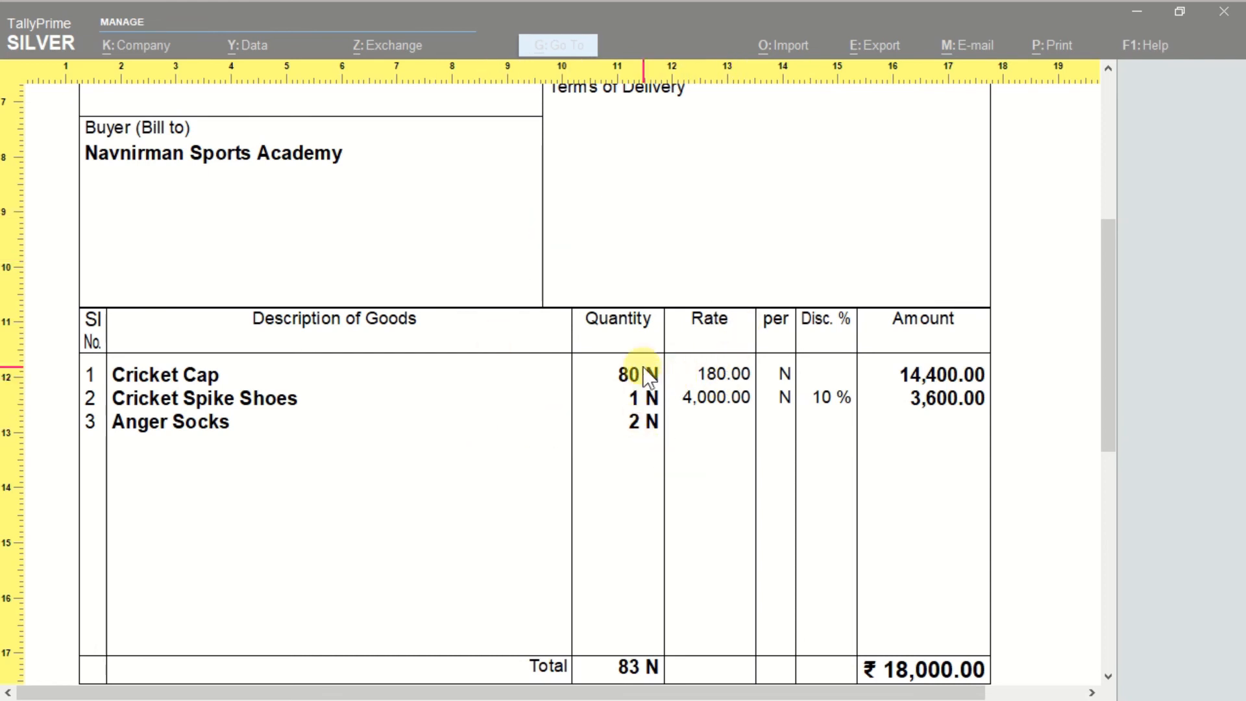
key("Escape")
key("Escape")
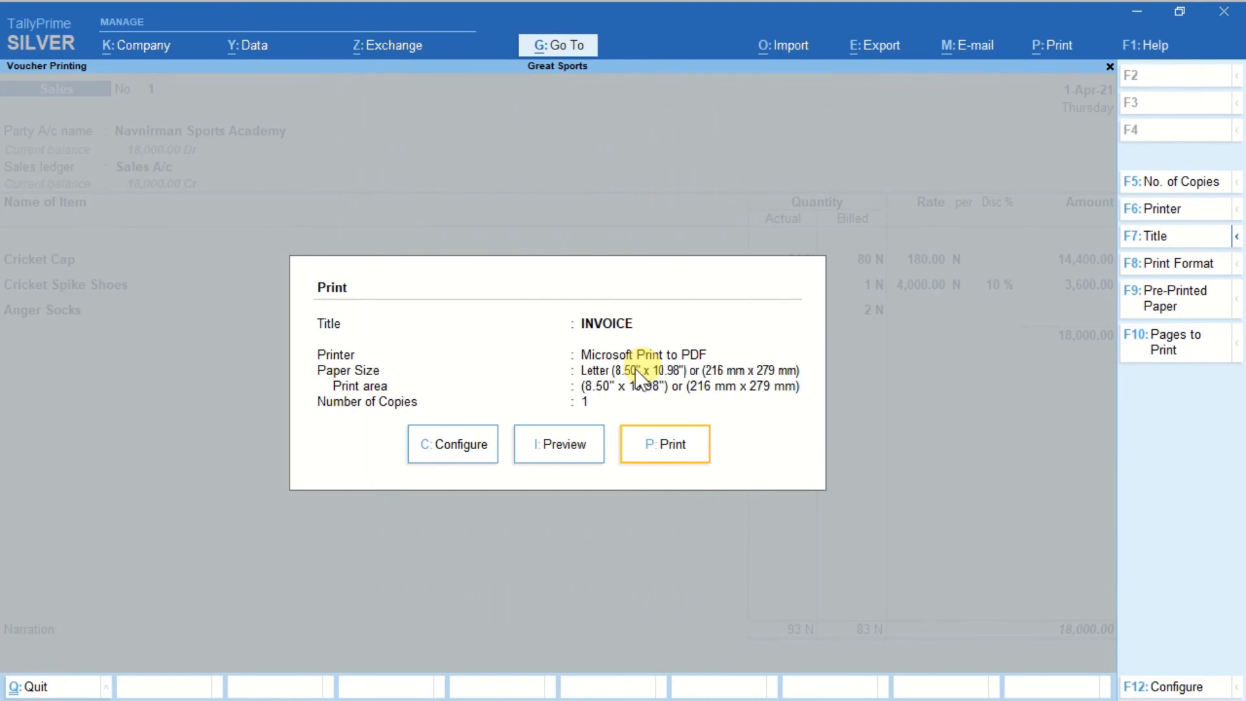
left_click(458, 458)
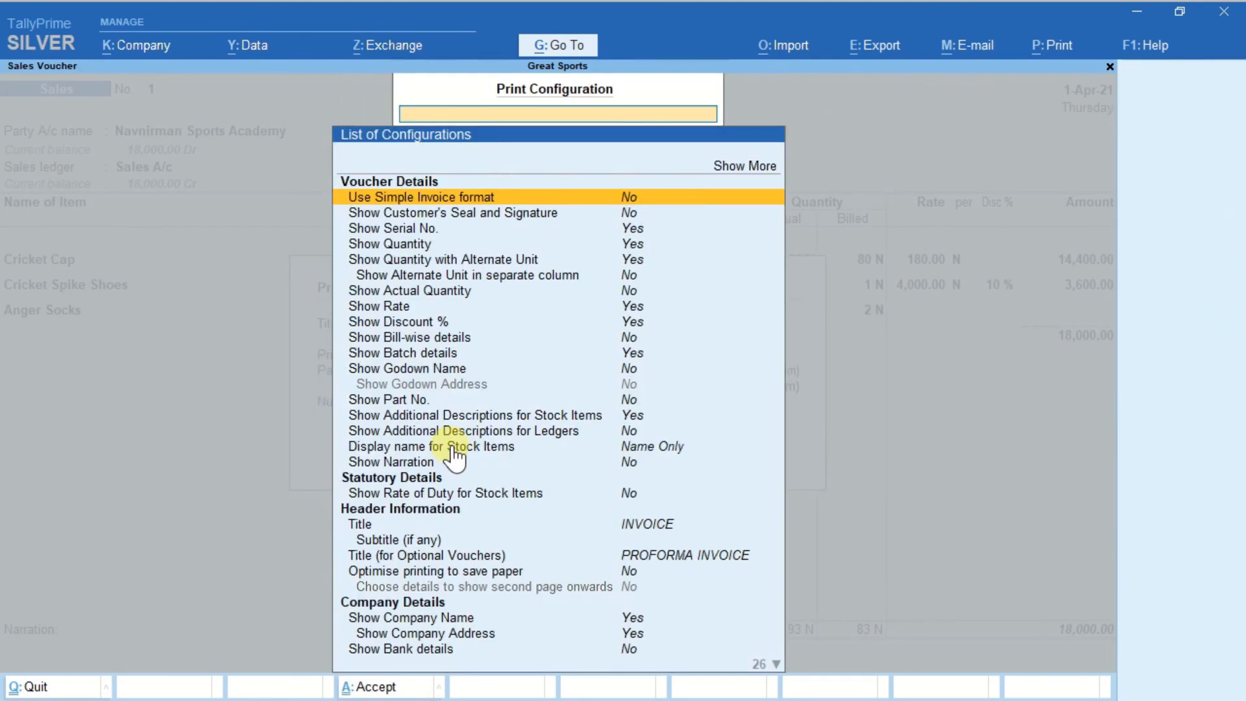
type("Actu")
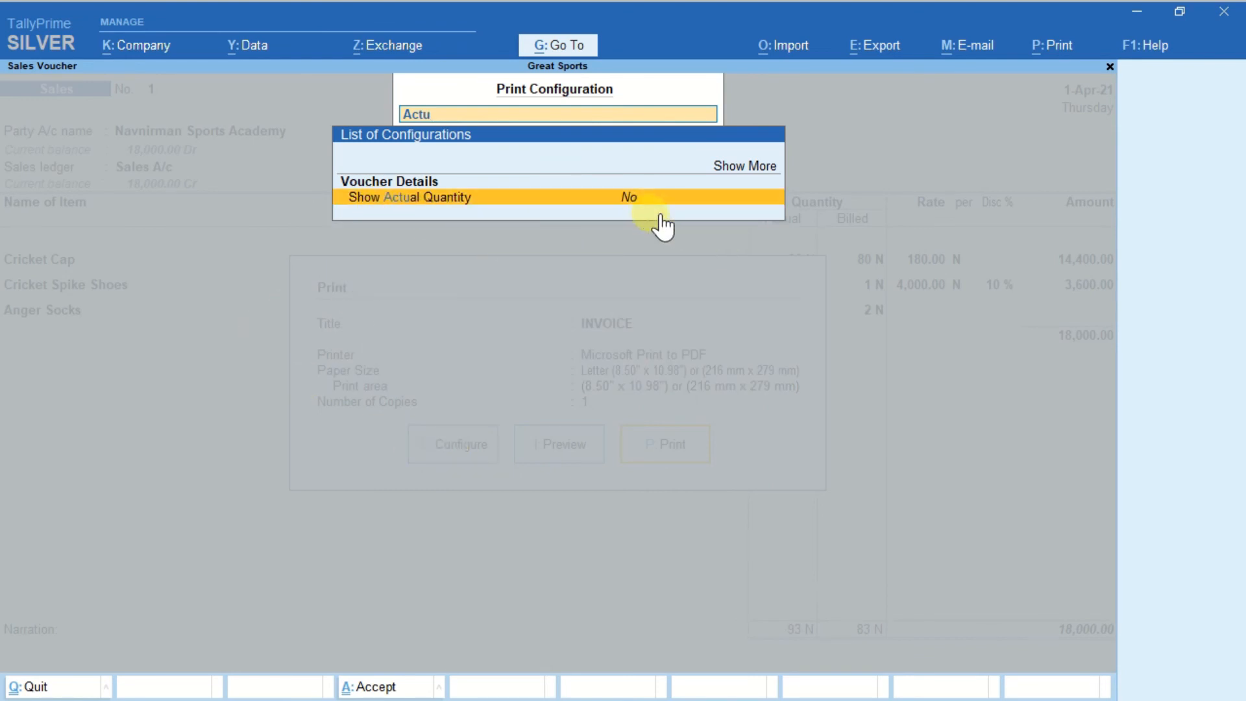
key("Return")
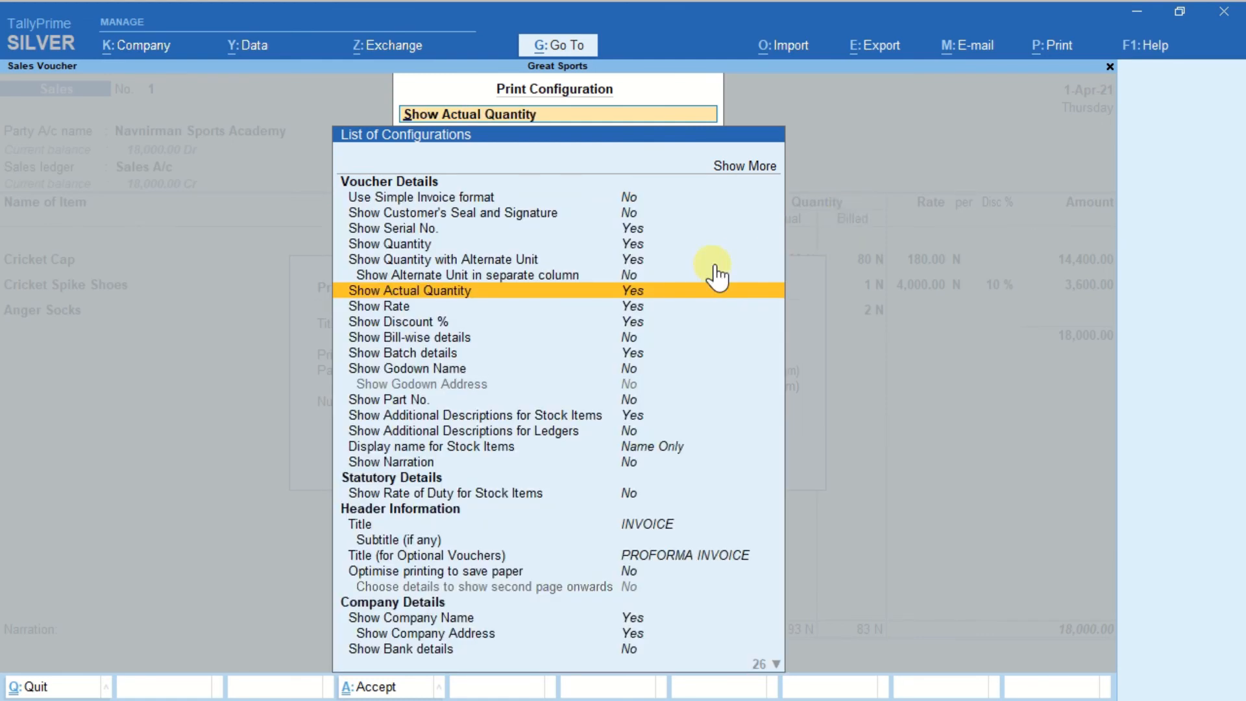
key("ctrl+a")
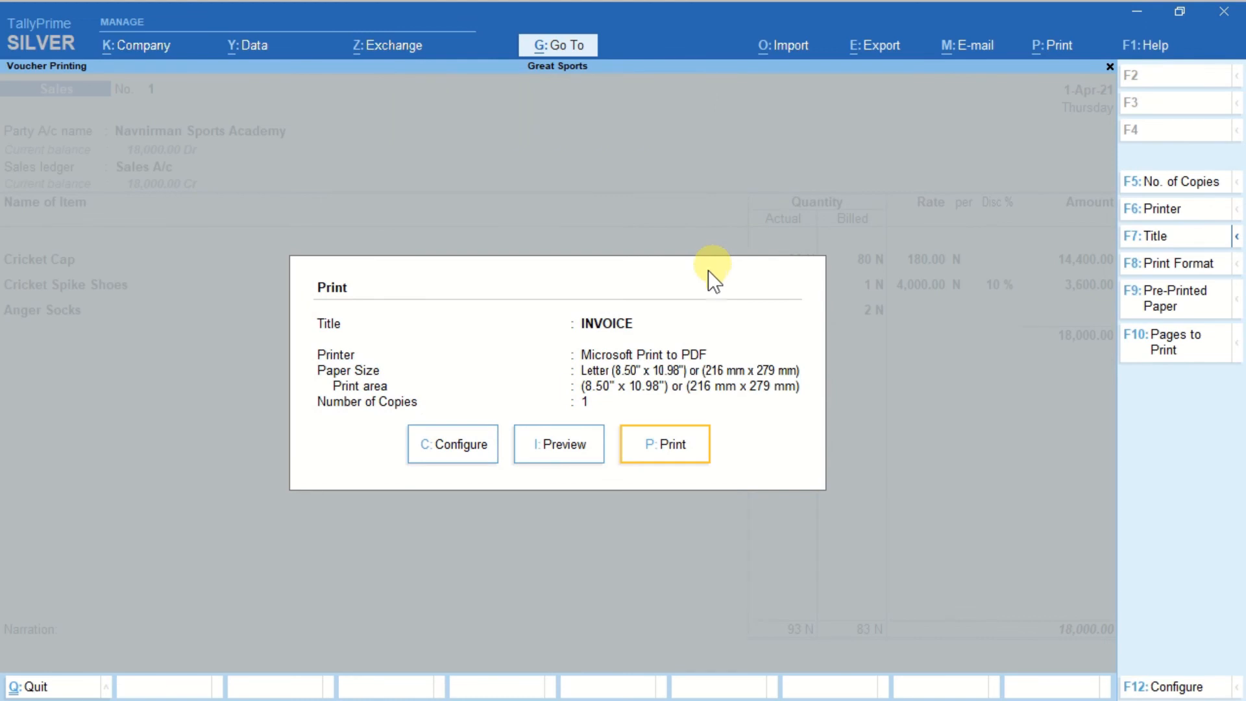
Preview the sales invoice again, examine the shipped and billed quantities of the listed goods, and return to the voucher.
left_click(557, 451)
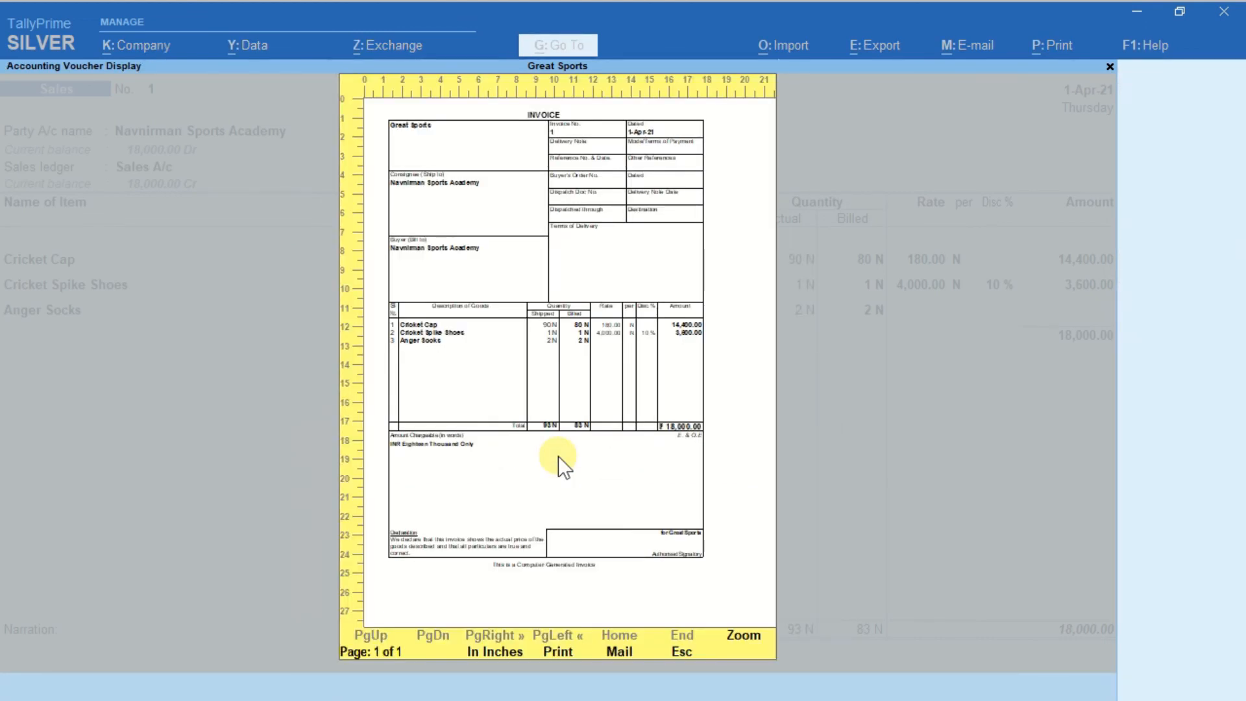
left_click(559, 457)
left_click(558, 457)
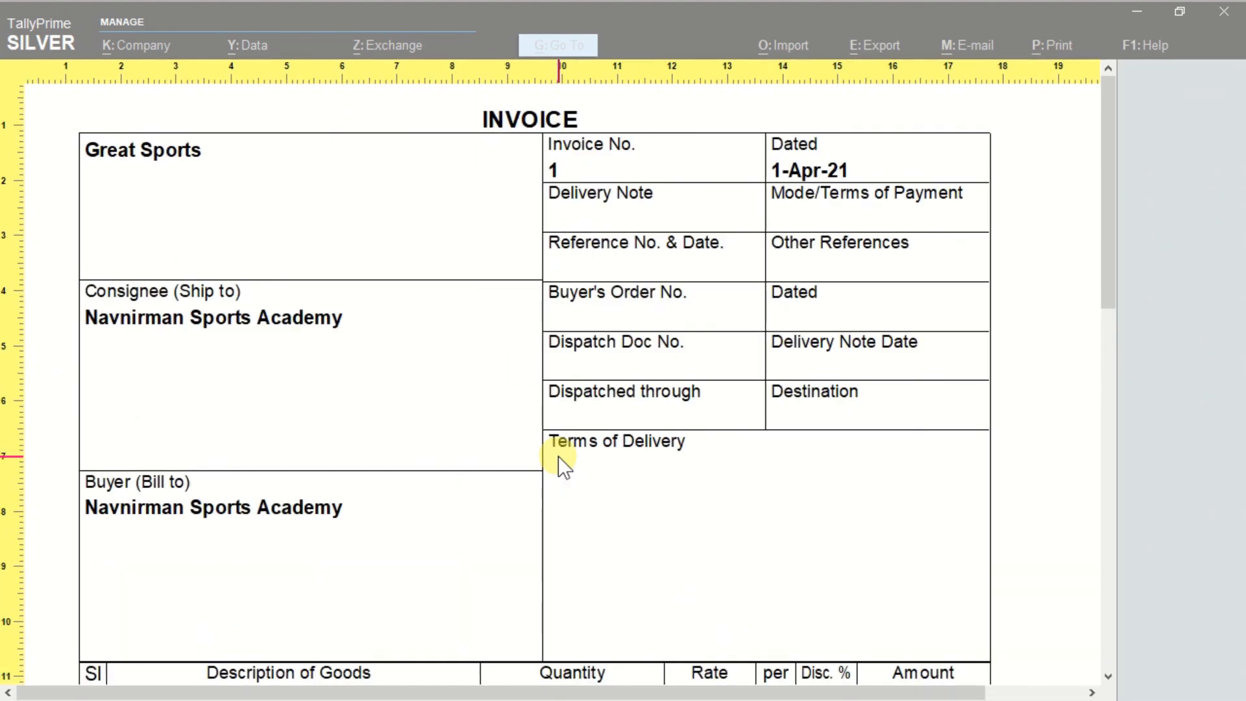
scroll(558, 457, "down", 5)
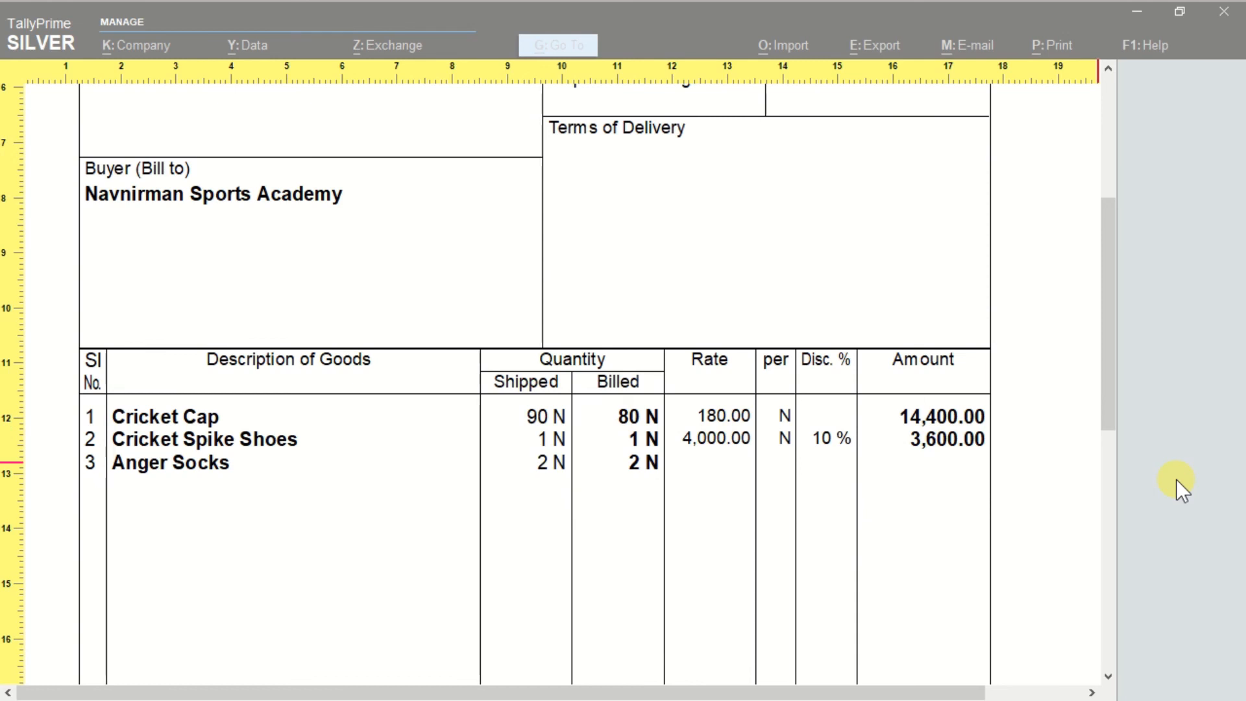
key("Escape")
key("Escape")
key("Escape")
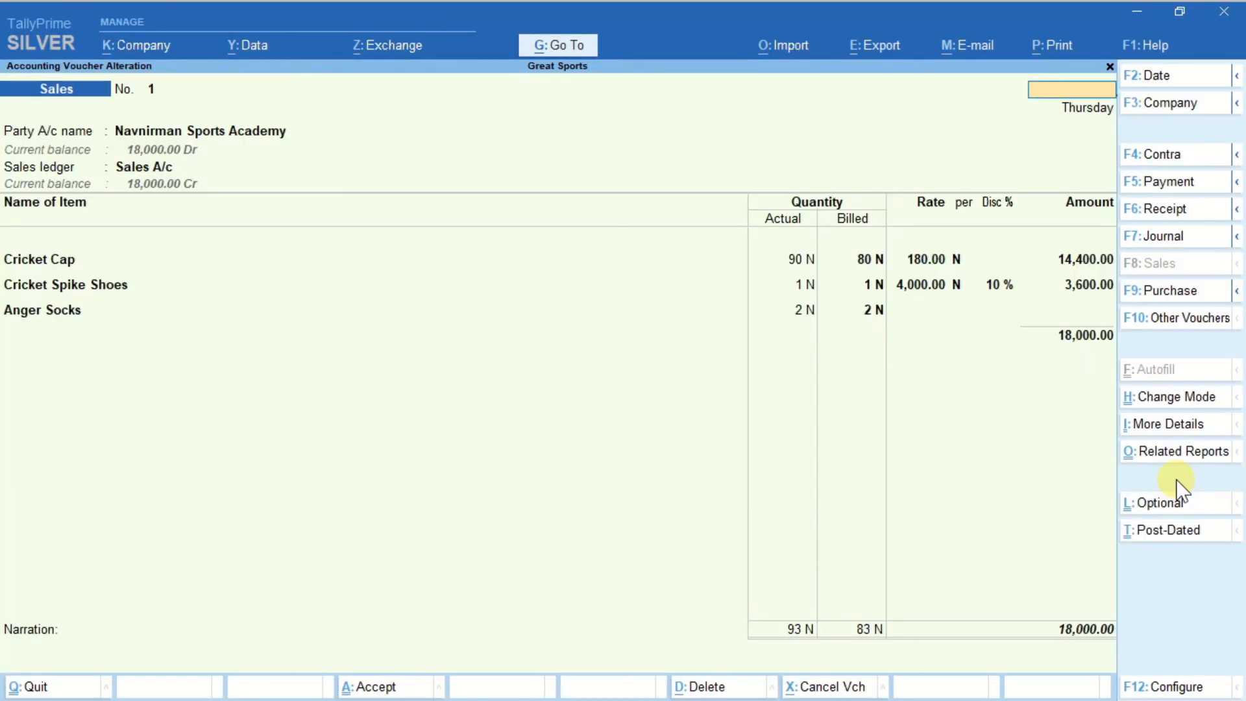
Go back to the HATnSHOE Apparels purchase voucher, review its item quantities and rates, and return to the Gateway of Tally.
key("Escape")
key("y")
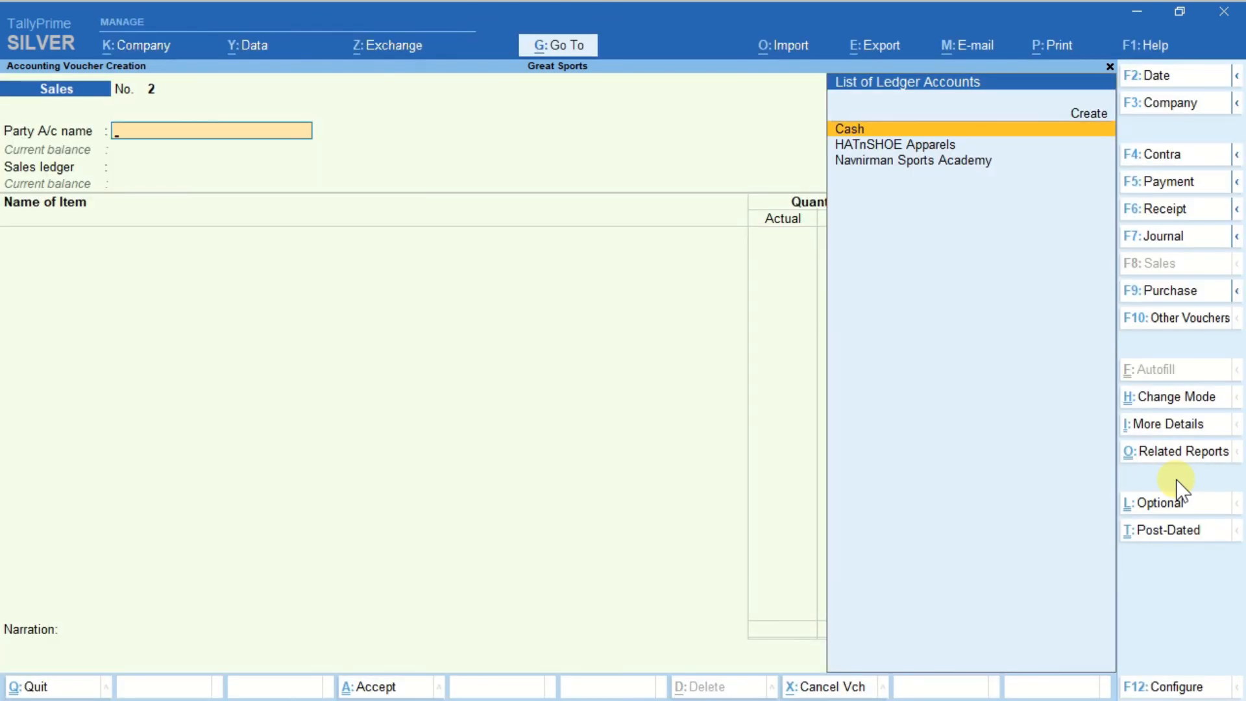
key("Page_Up")
key("Page_Up")
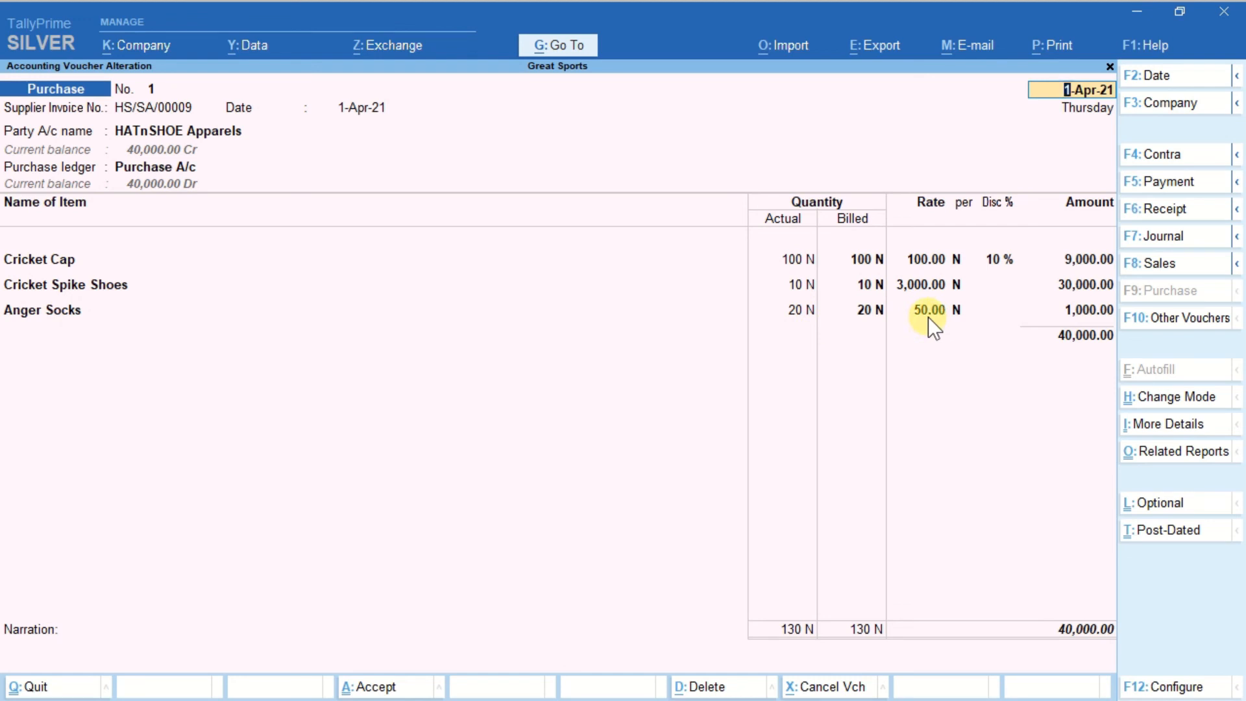
key("ctrl+a")
key("Escape")
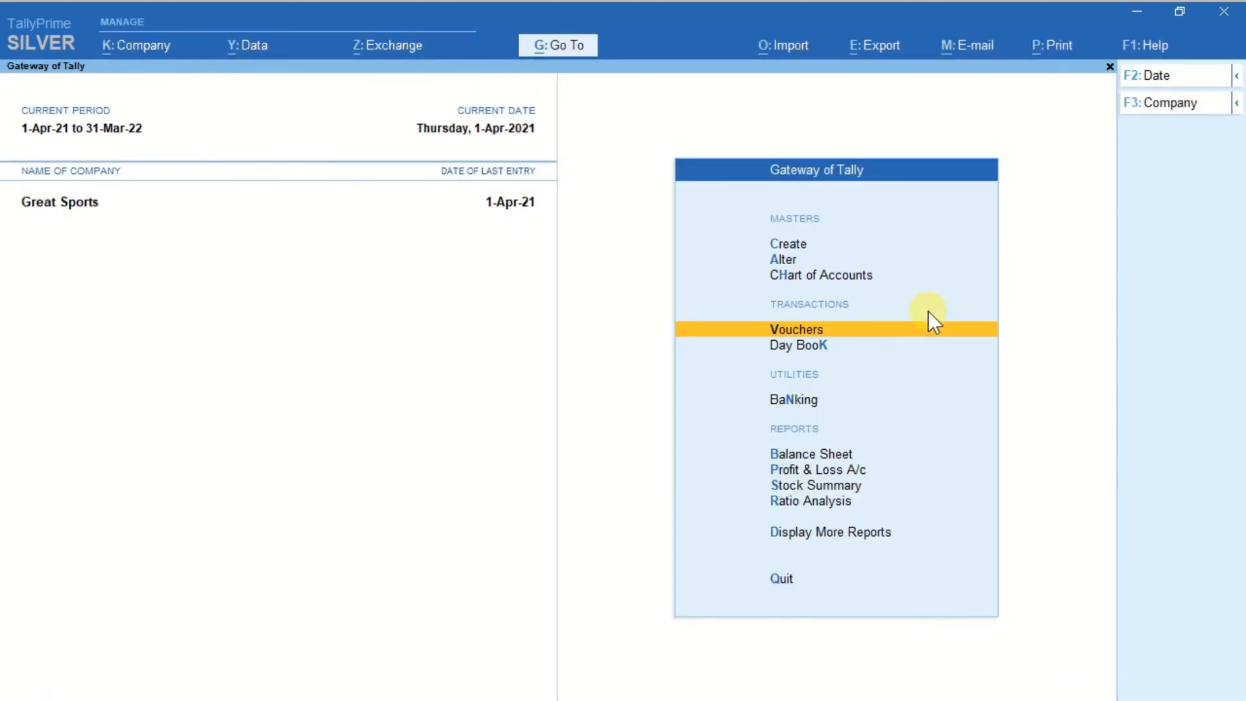
Open the Stock Summary and drill down to the April vouchers of Anger Socks to examine inward, outward and closing stock.
key("s")
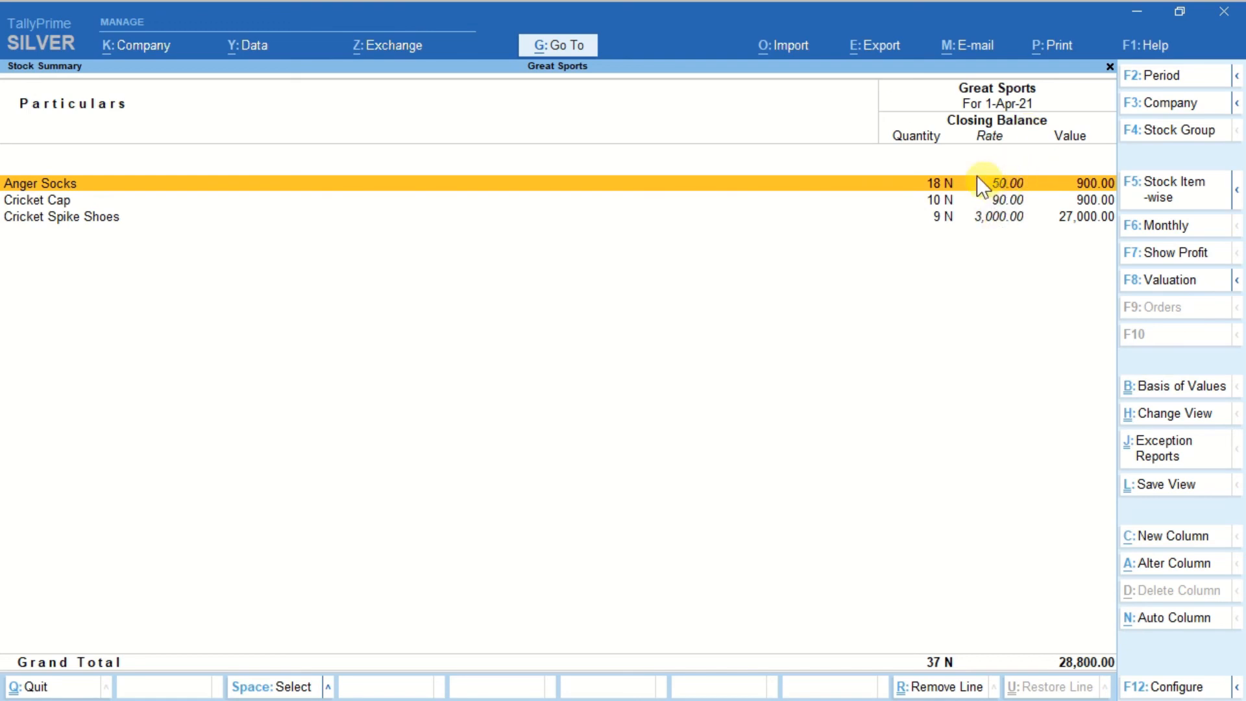
key("Return")
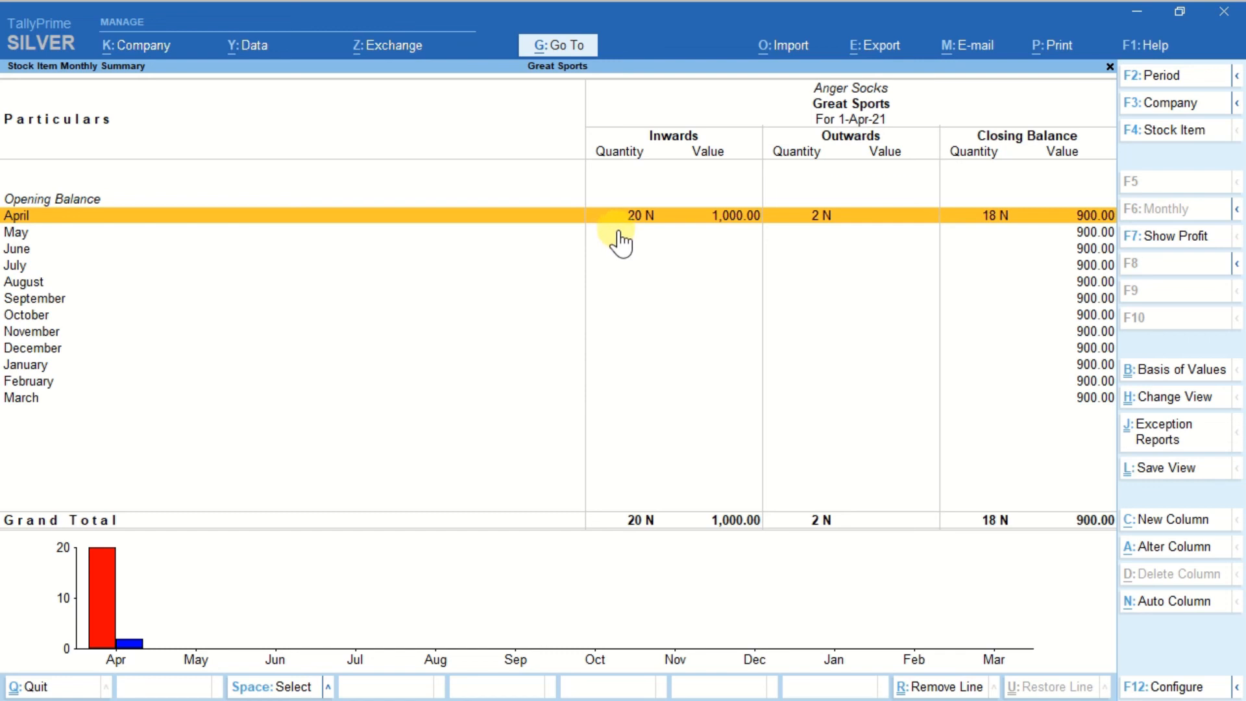
key("Return")
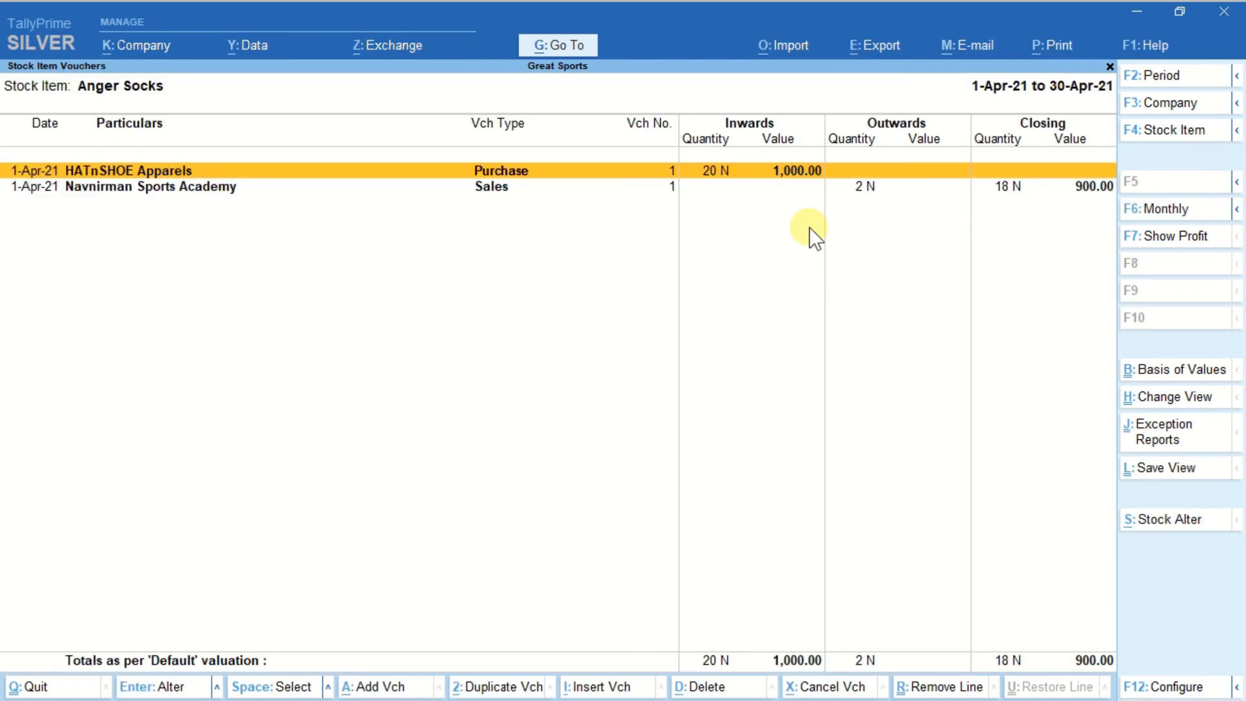
left_click(744, 190)
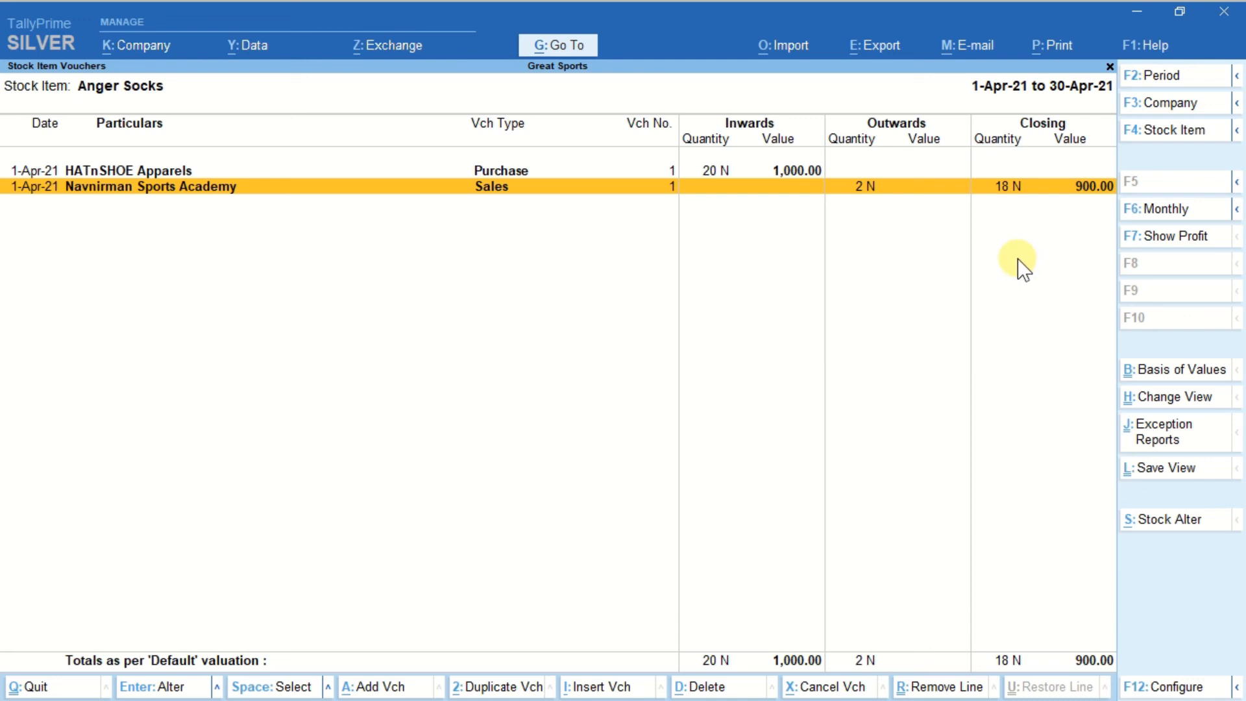
key("Escape")
key("Escape")
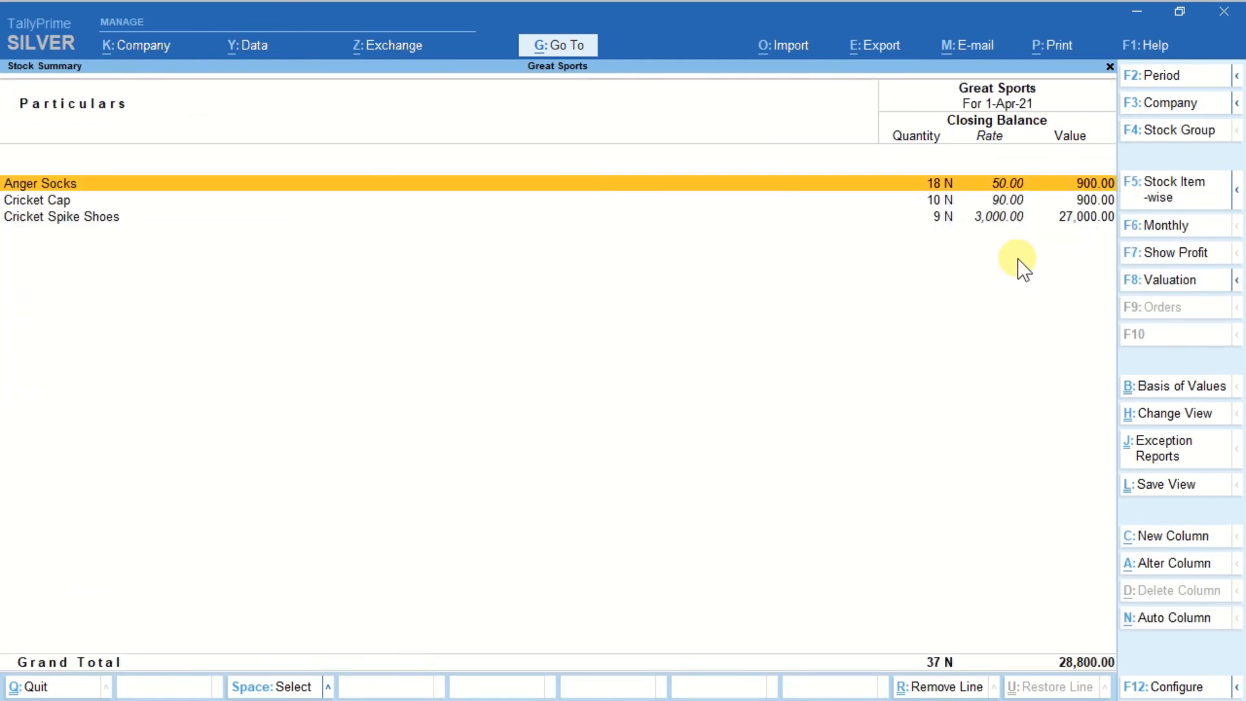